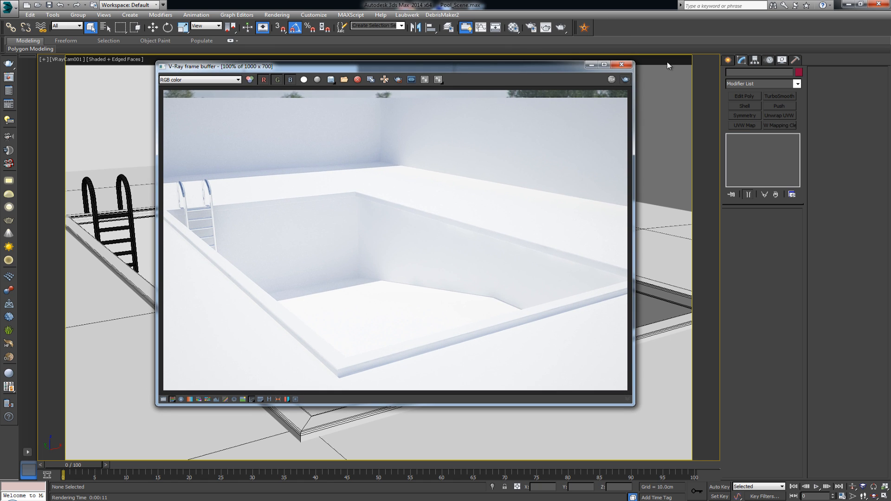
Close the render window and inspect the dome light's V-Ray settings from the perspective view.
click(622, 64)
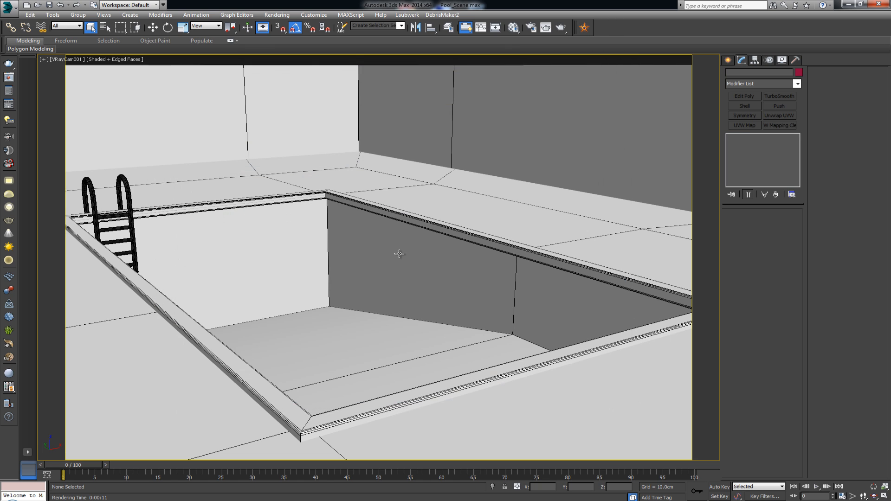
key(p)
scroll(400, 253, down, 10)
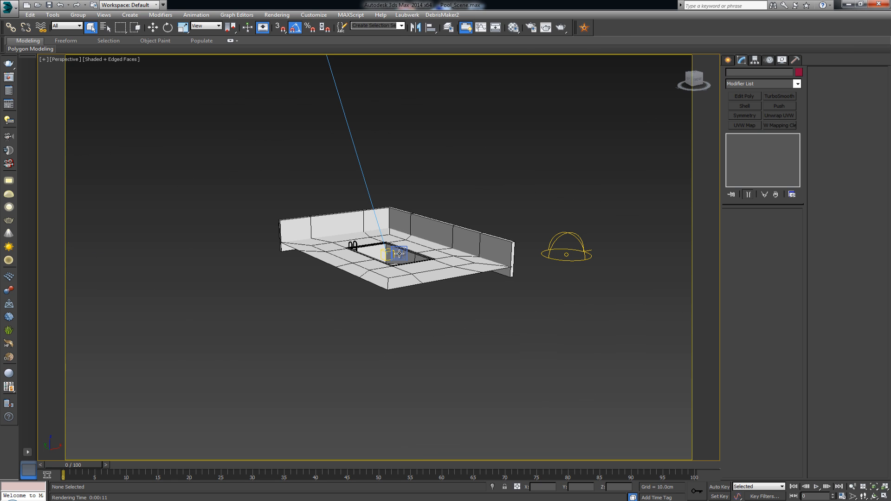
click(575, 254)
middle_drag(576, 253, 555, 320)
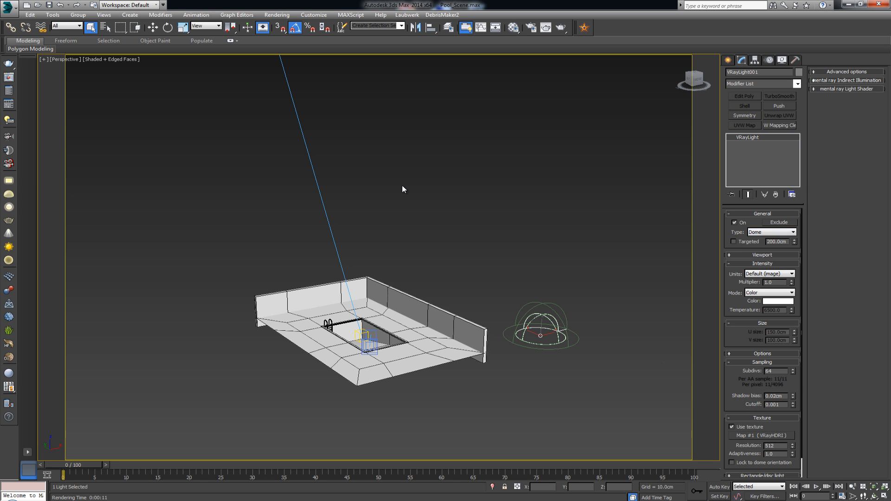
Examine the parameters of the V-Ray sun placed high above the pool.
alt+middle_drag(452, 205, 453, 206)
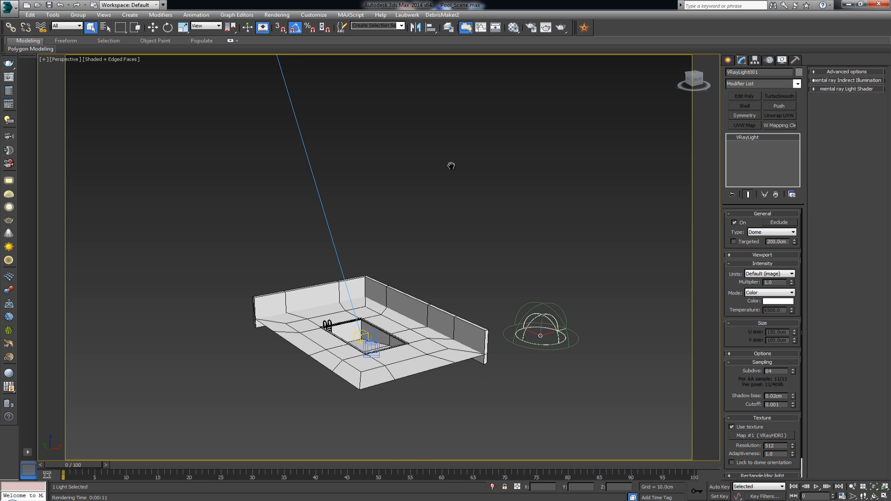
middle_drag(452, 166, 449, 231)
scroll(449, 231, down, 2)
scroll(450, 231, up, 2)
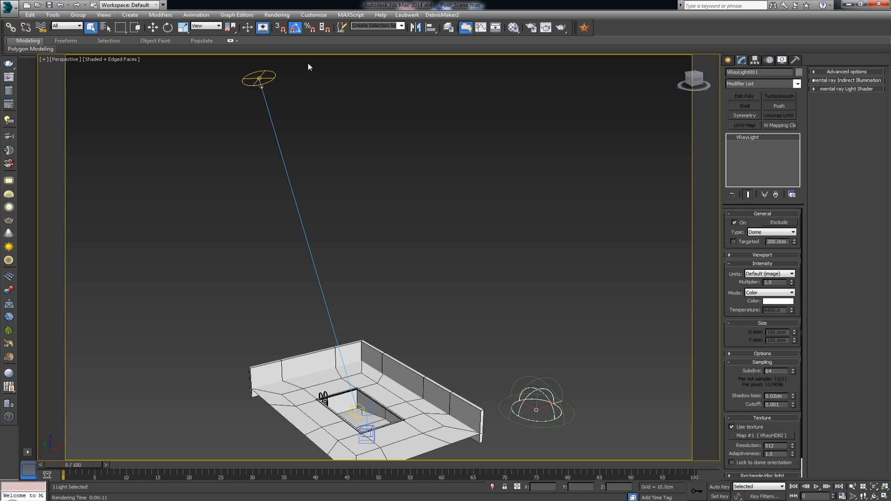
drag(263, 90, 263, 90)
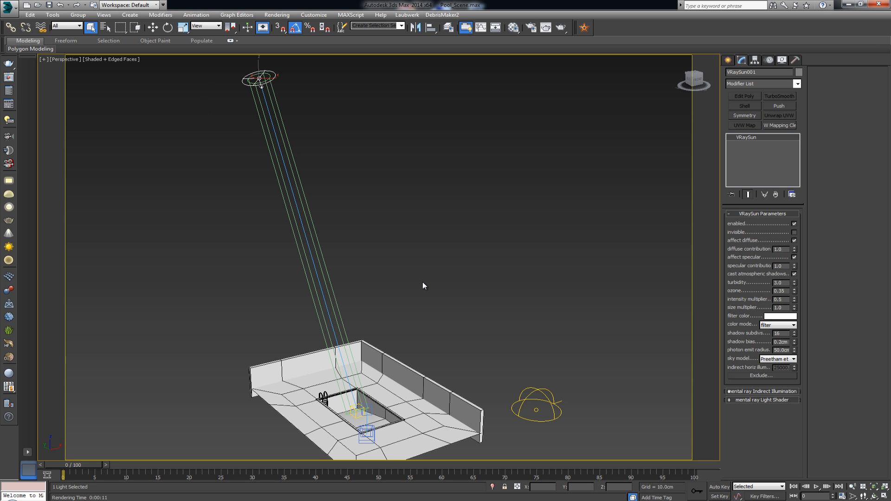
Inspect the pool and surrounding walls in perspective, then the ladder rail through the scene camera.
click(394, 303)
middle_drag(395, 303, 363, 277)
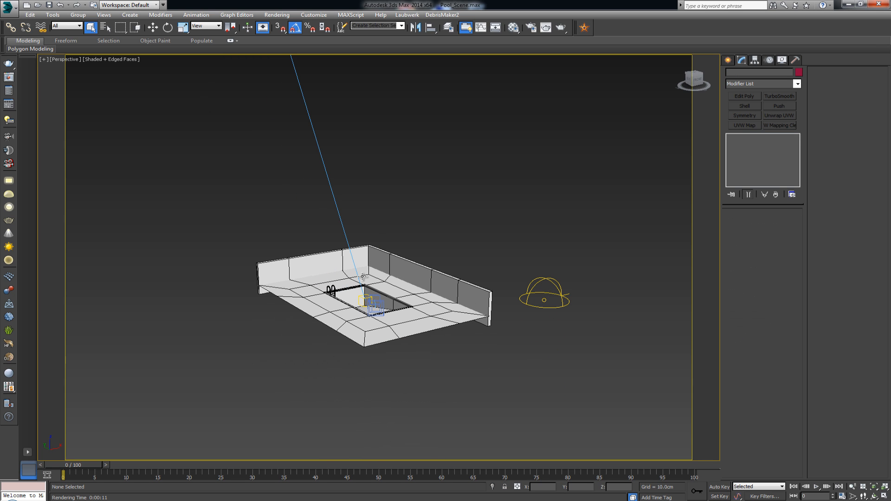
scroll(363, 276, up, 2)
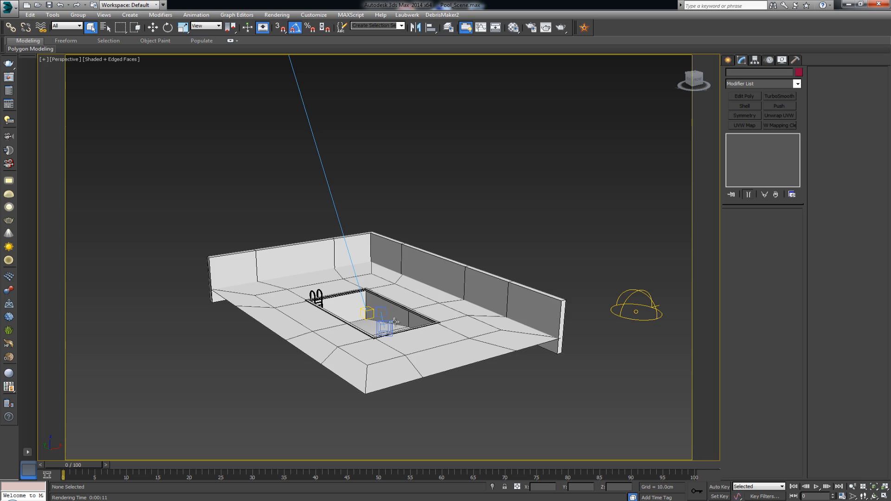
scroll(404, 267, up, 3)
alt+middle_drag(404, 267, 420, 259)
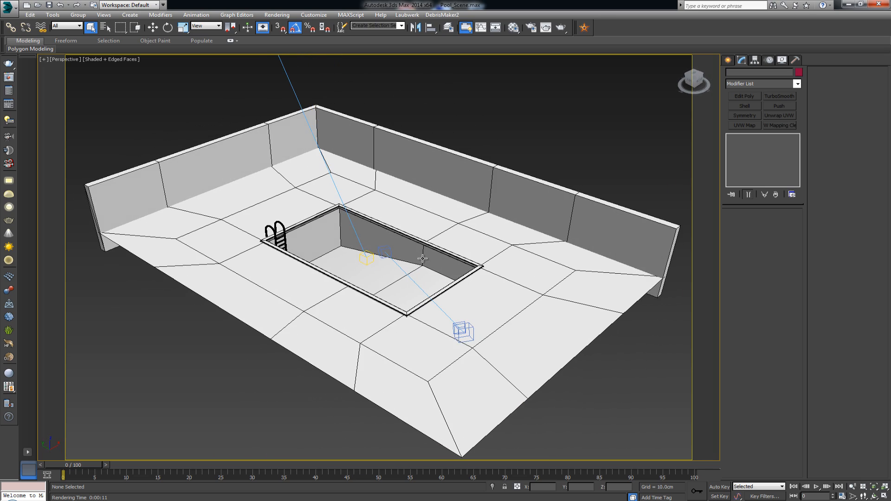
key(c)
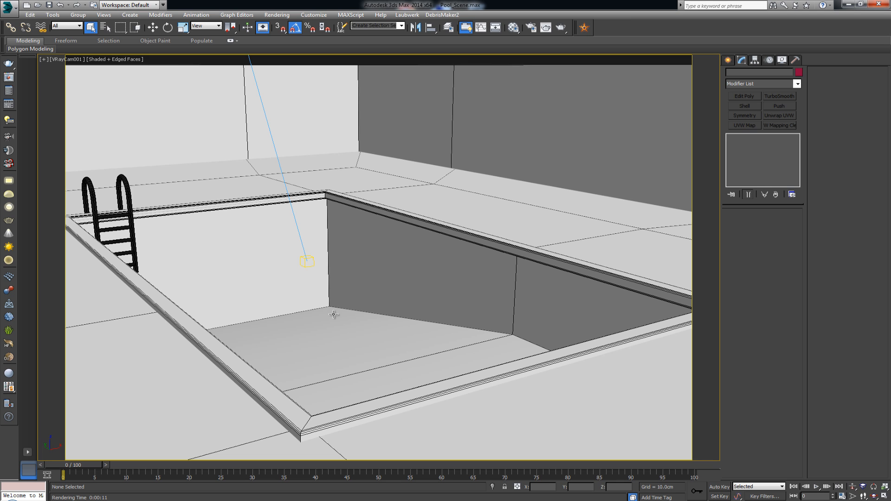
click(127, 192)
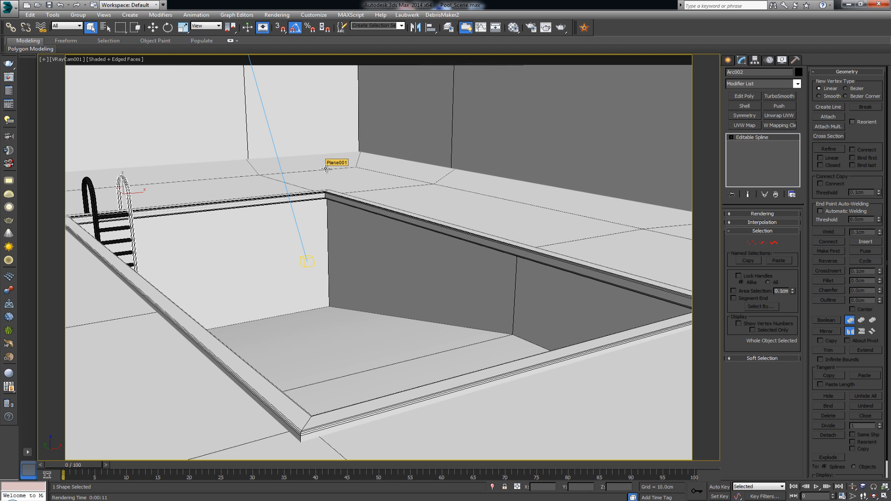
Switch to Windows Photo Viewer and examine the water and pool corners in the Pool_06 reference photo.
click(9, 79)
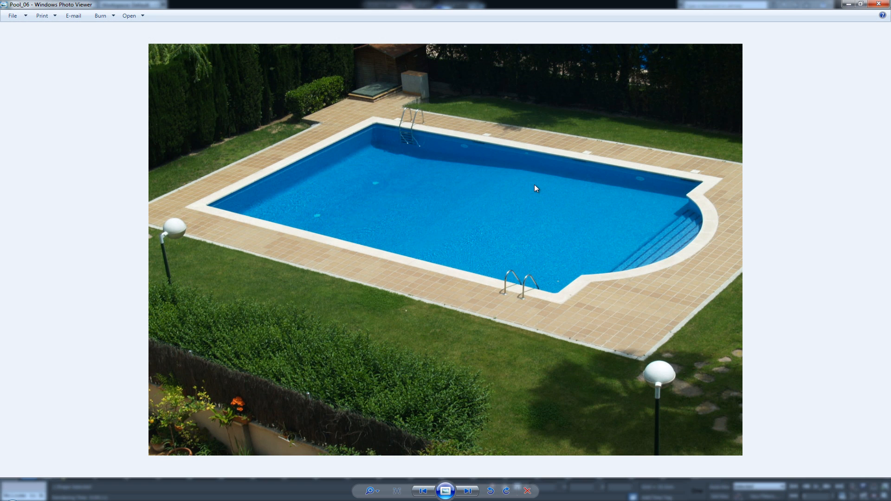
scroll(455, 223, up, 3)
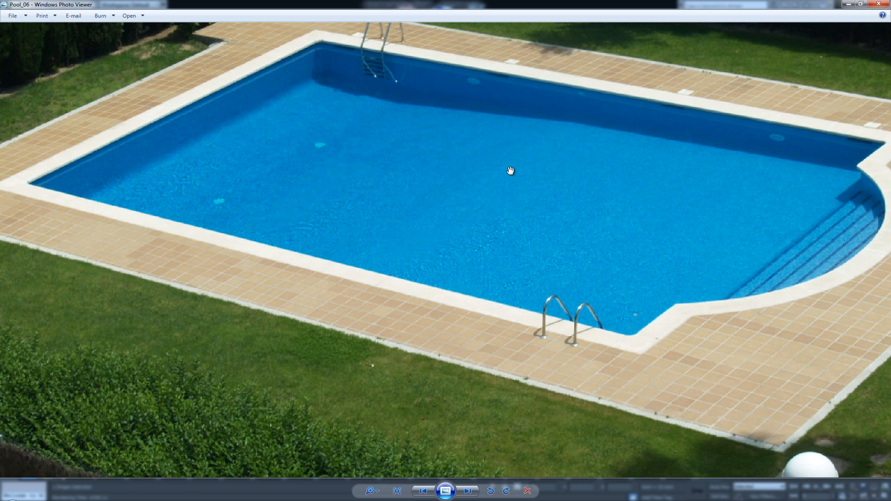
drag(511, 171, 484, 263)
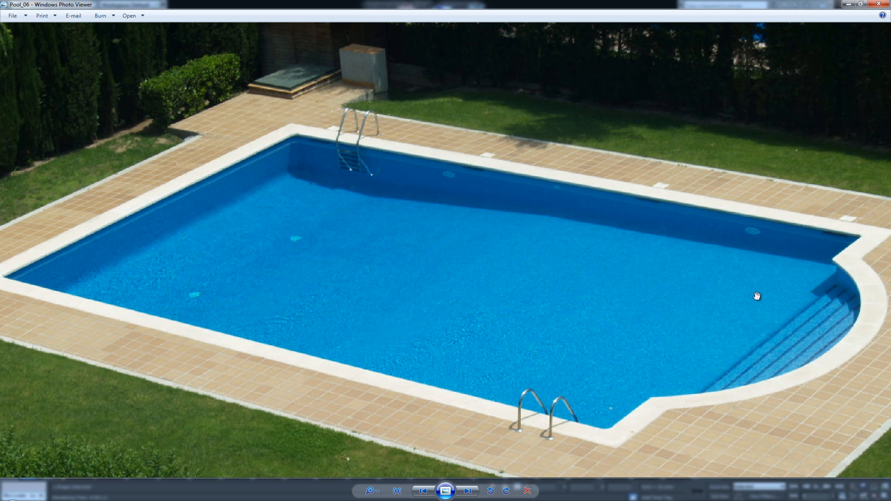
drag(559, 284, 562, 322)
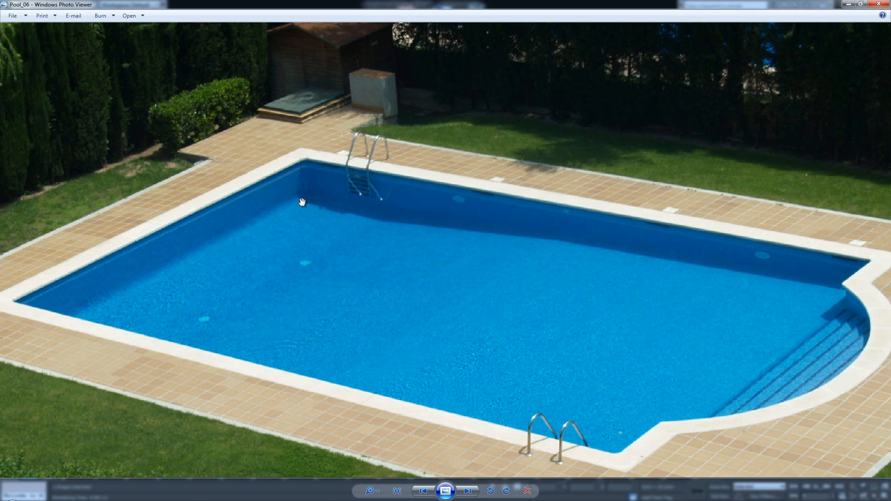
scroll(386, 239, up, 1)
scroll(406, 249, up, 5)
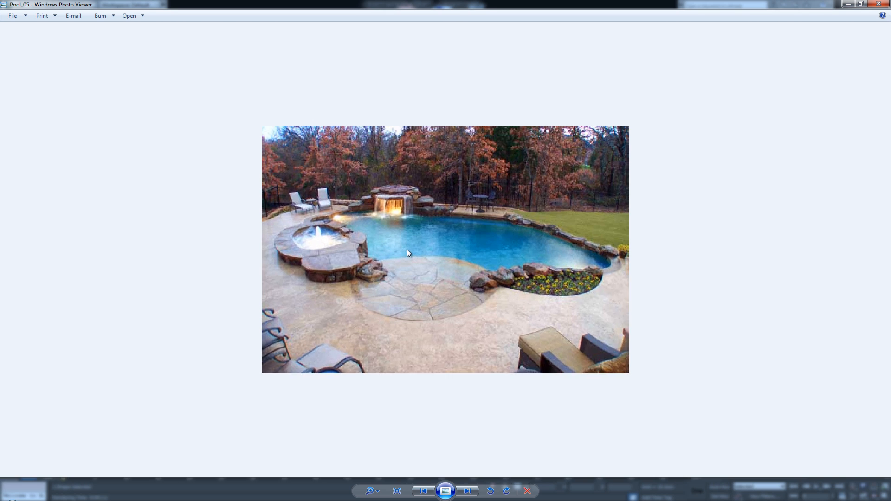
Study the water in the reference photos Pool_05 back through Pool_01, then switch back to 3ds Max.
scroll(406, 261, down, 1)
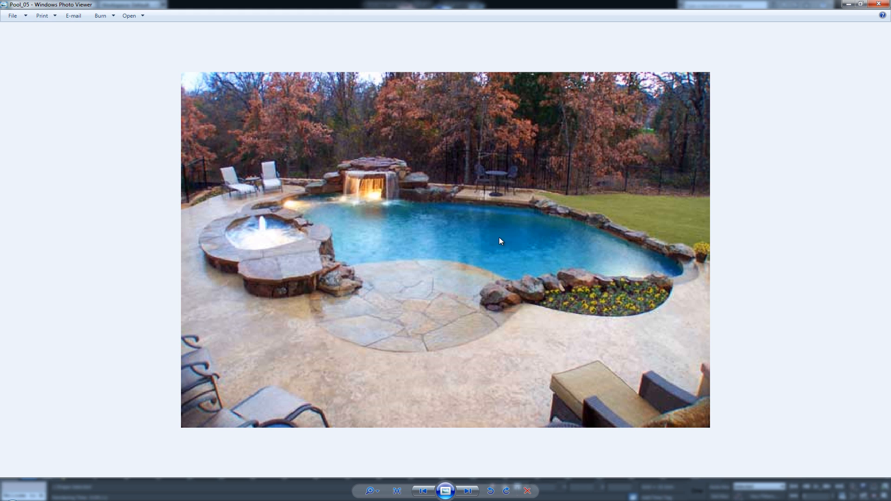
key(Left)
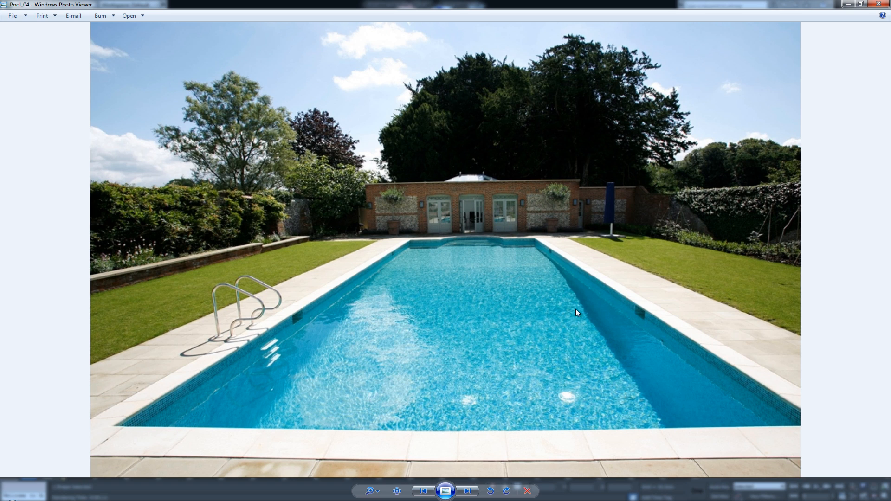
key(Left)
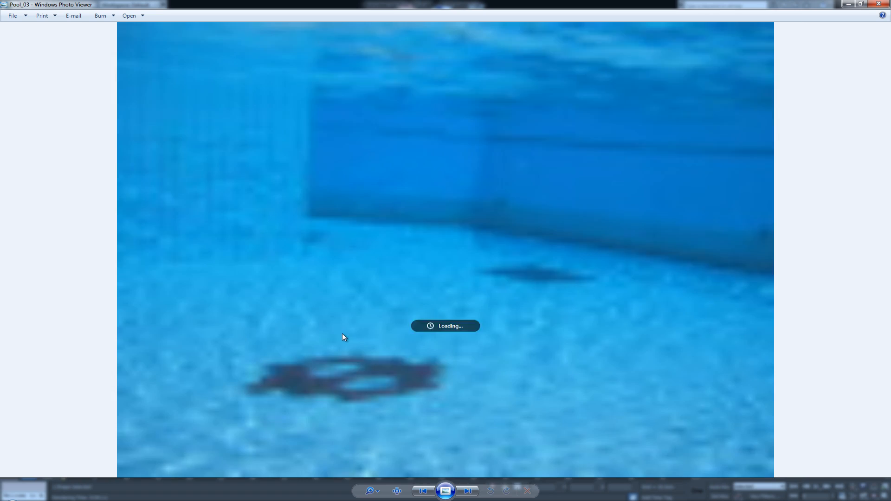
key(Left)
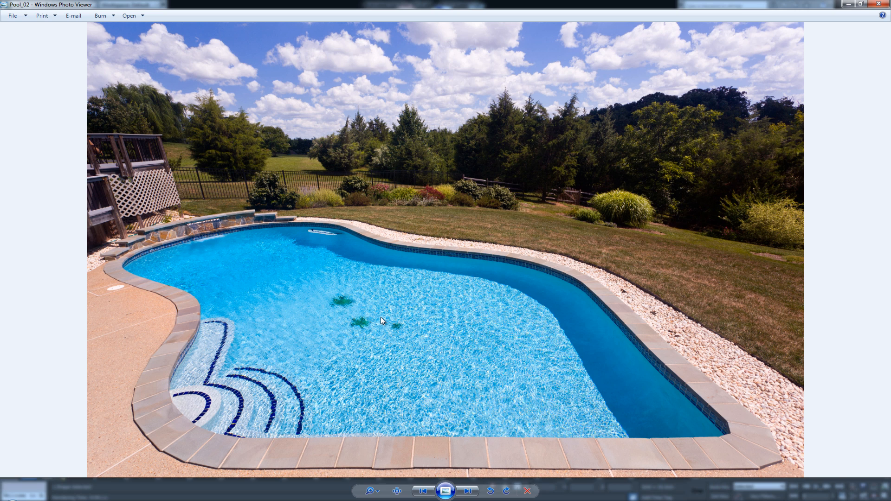
key(Left)
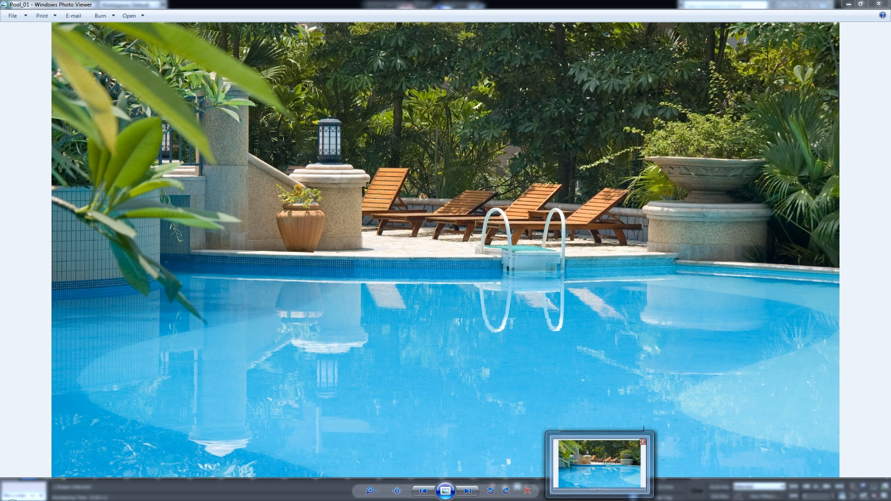
click(573, 493)
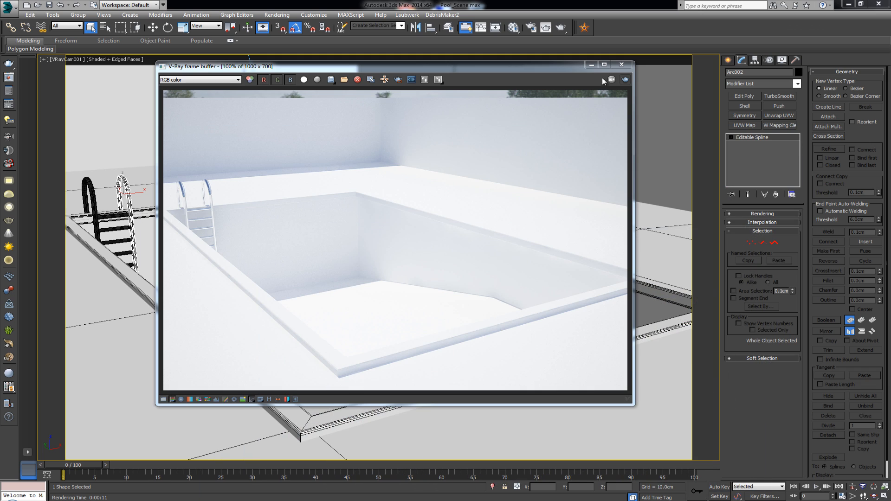
Dismiss the render window and unhide all hidden scene objects.
click(595, 67)
right_click(405, 169)
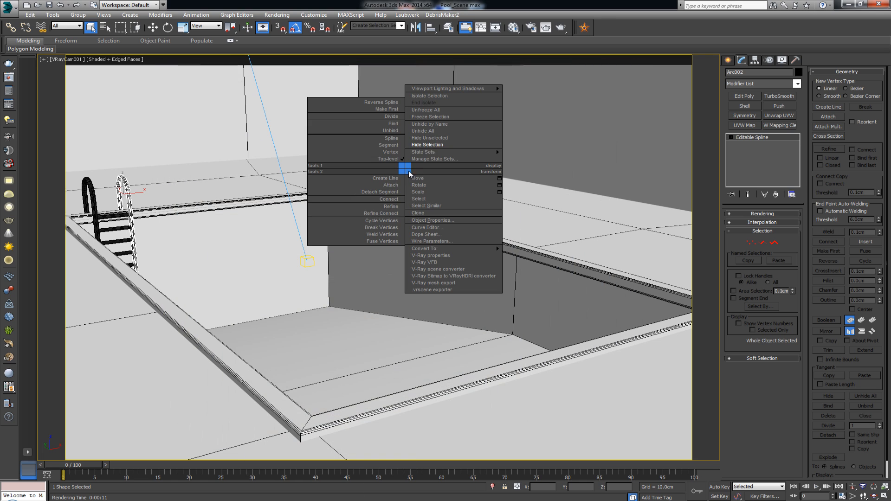
click(440, 132)
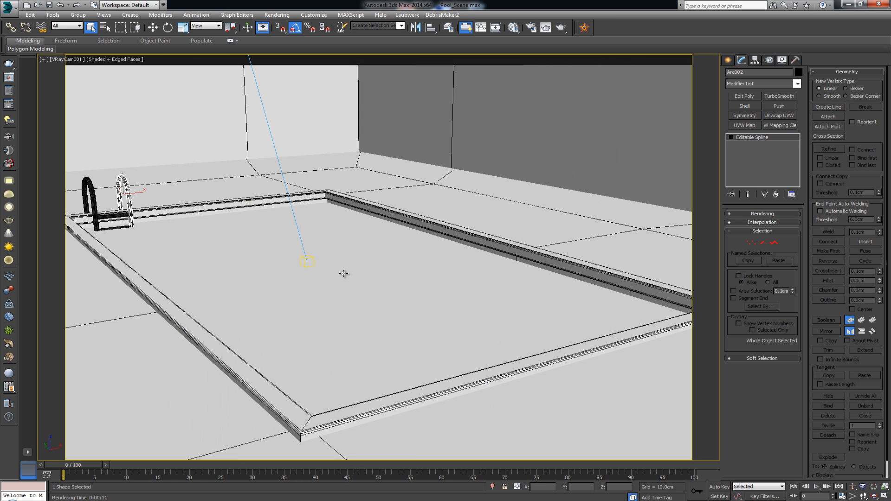
Assign the red V-Ray material Material #1 to the Water plane inside the pool.
click(342, 272)
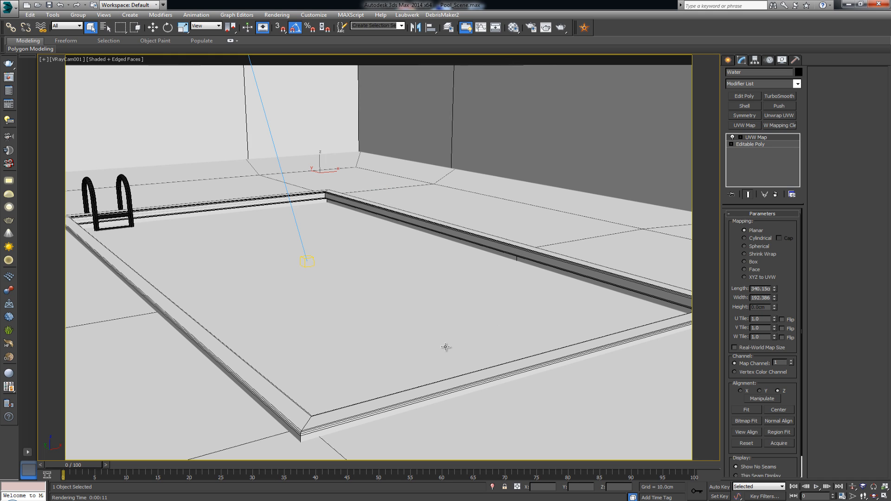
key(m)
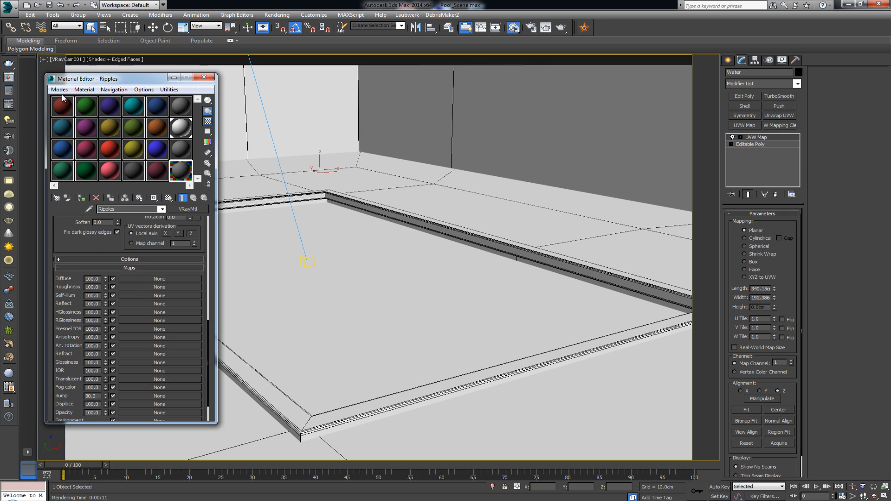
drag(86, 83, 94, 80)
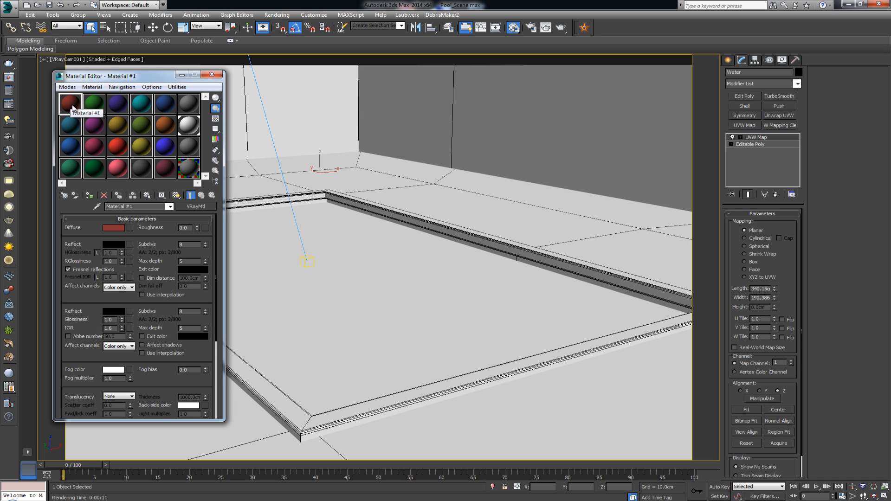
drag(72, 108, 391, 275)
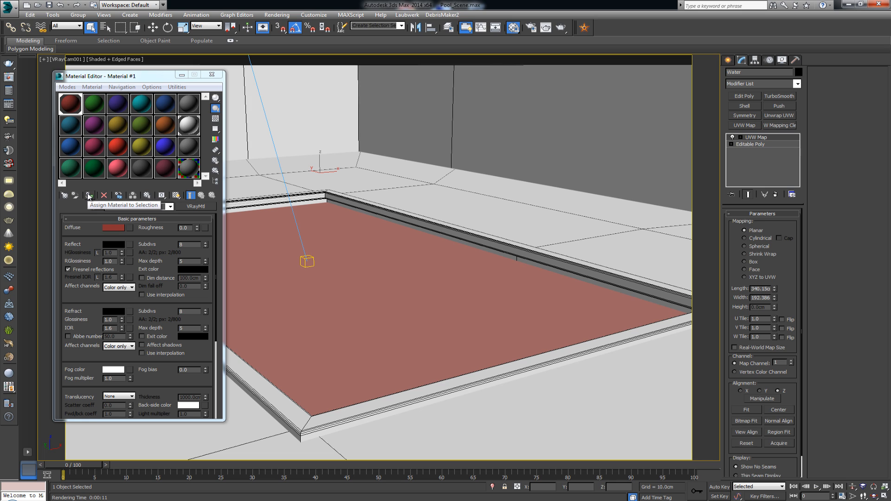
Set the diffuse colour of the water material to a neutral near-black grey.
click(115, 227)
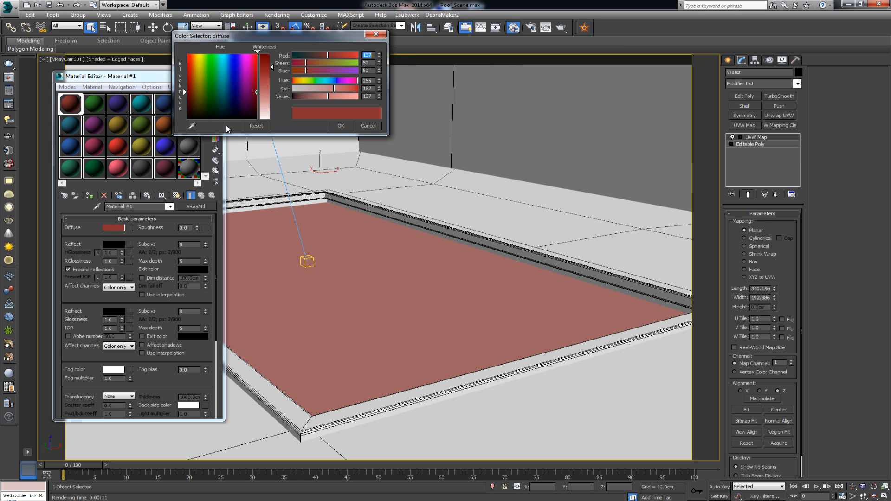
drag(220, 99, 187, 121)
drag(266, 59, 267, 54)
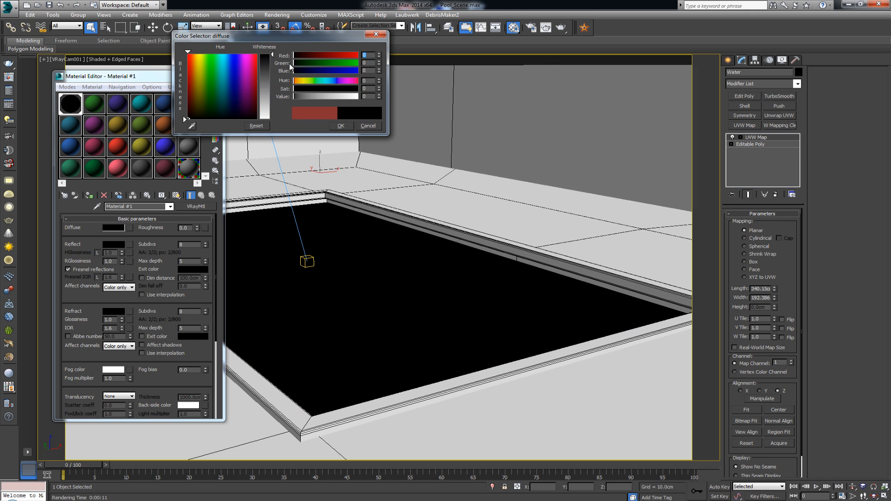
click(379, 98)
click(378, 94)
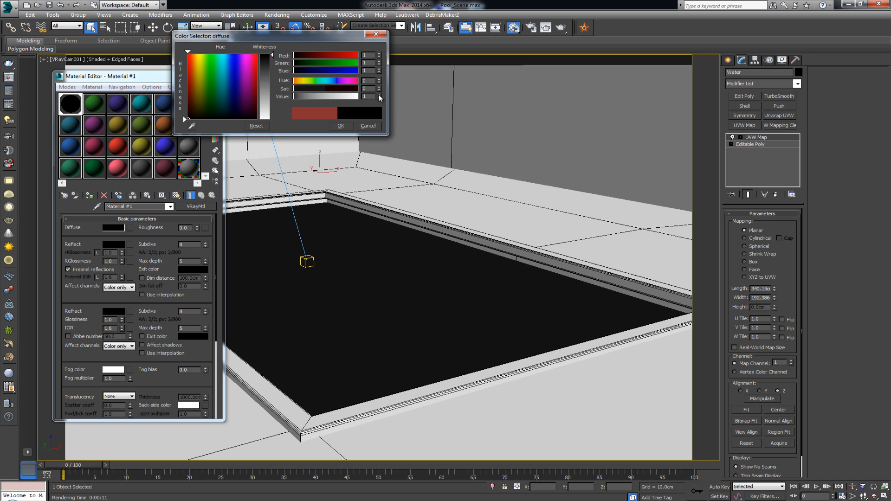
click(378, 94)
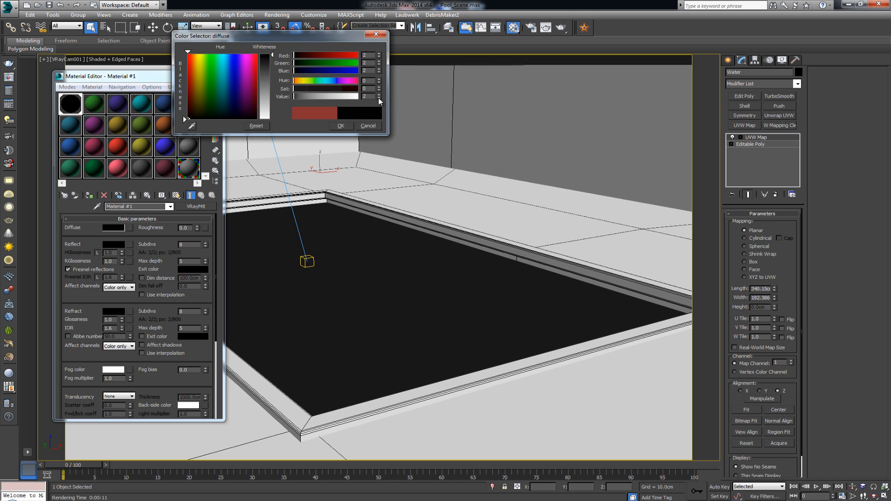
click(379, 94)
click(342, 126)
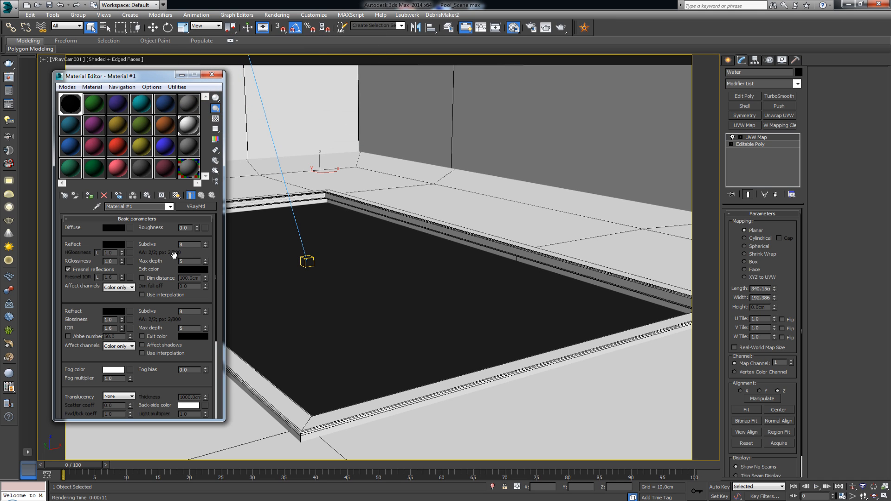
Set the water material's reflection colour to a neutral light grey with a value of 235.
click(109, 243)
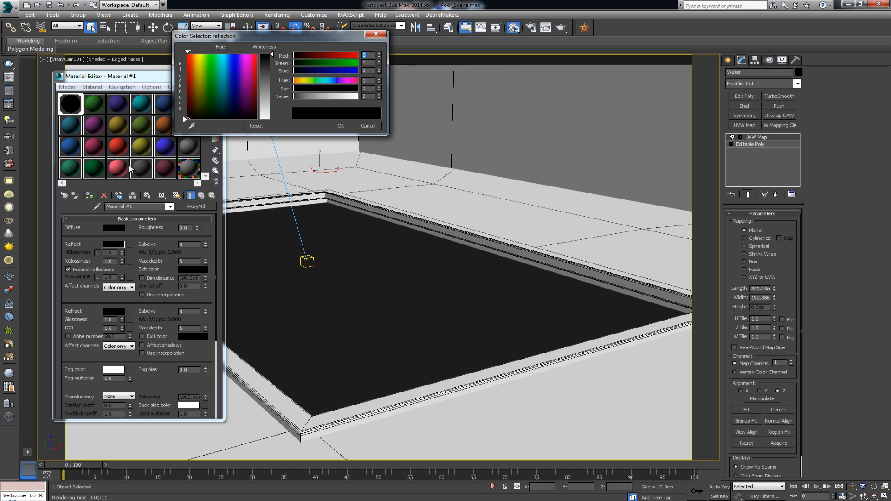
drag(274, 98, 273, 114)
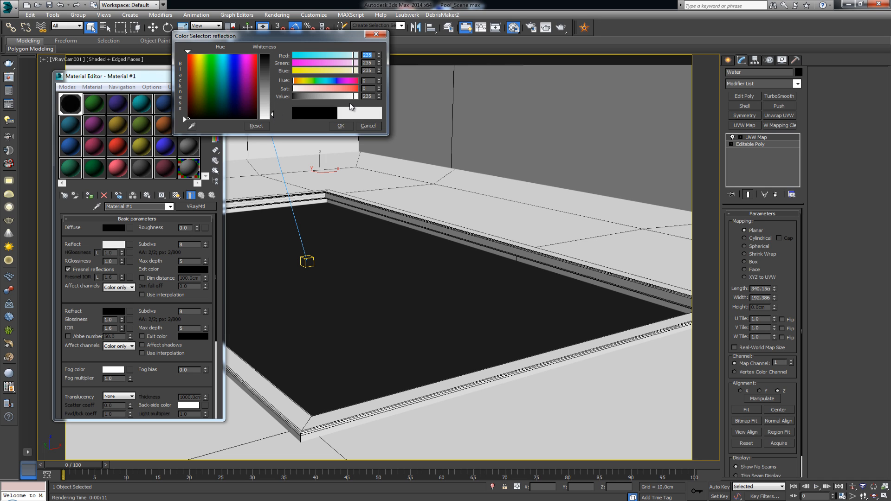
click(341, 125)
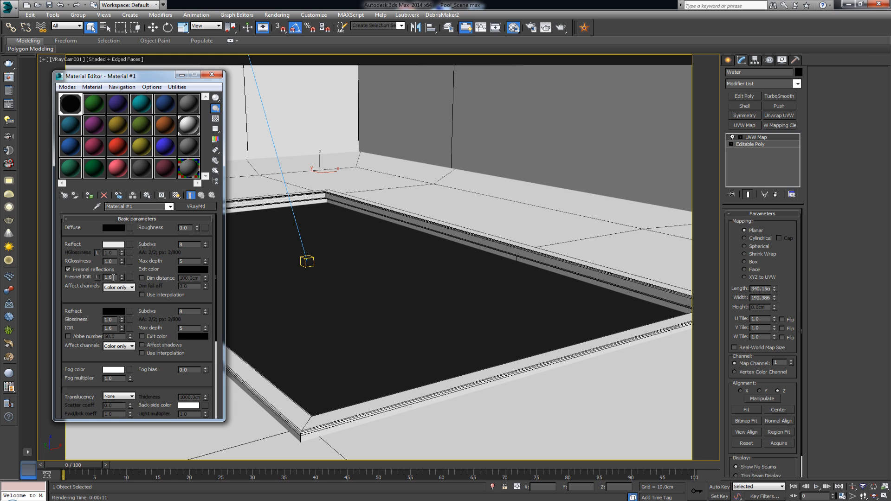
Unlock the Fresnel IOR of the water material's reflections and set it to 1.33.
click(98, 277)
text(1.33)
key(Return)
click(122, 270)
Show the V-Ray frame buffer beside the Material Editor and render the pool with the reflective water.
click(13, 79)
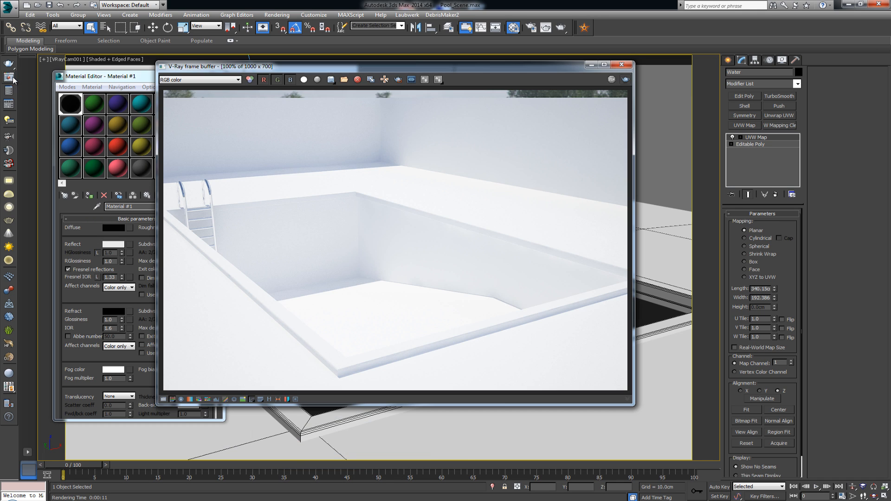
drag(408, 69, 478, 76)
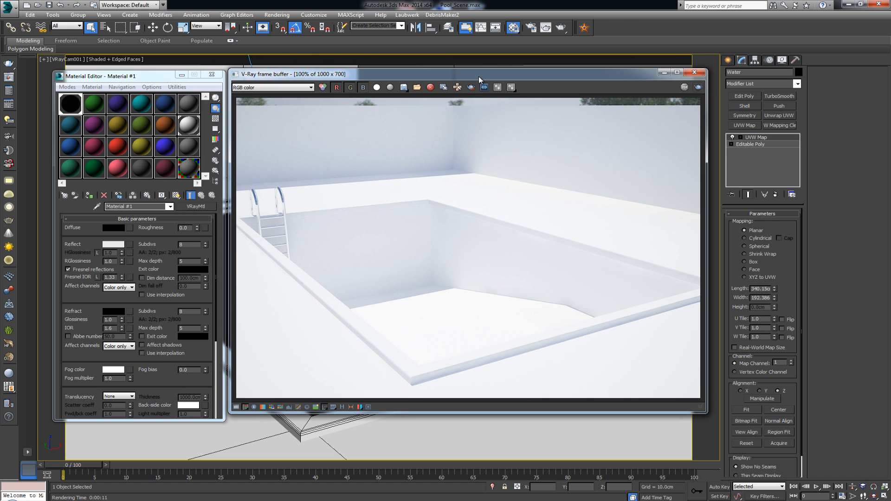
click(699, 88)
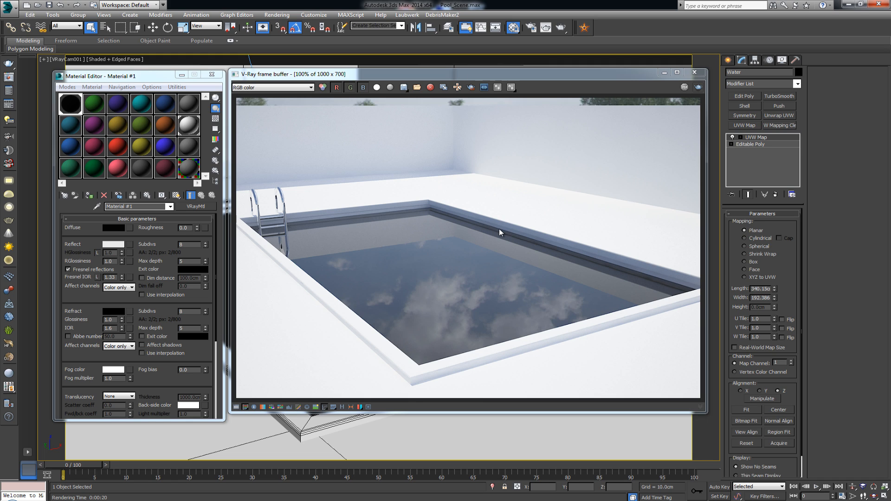
Set the water material's refraction colour to a neutral near-white with a value of 242.
click(114, 311)
drag(271, 55, 271, 120)
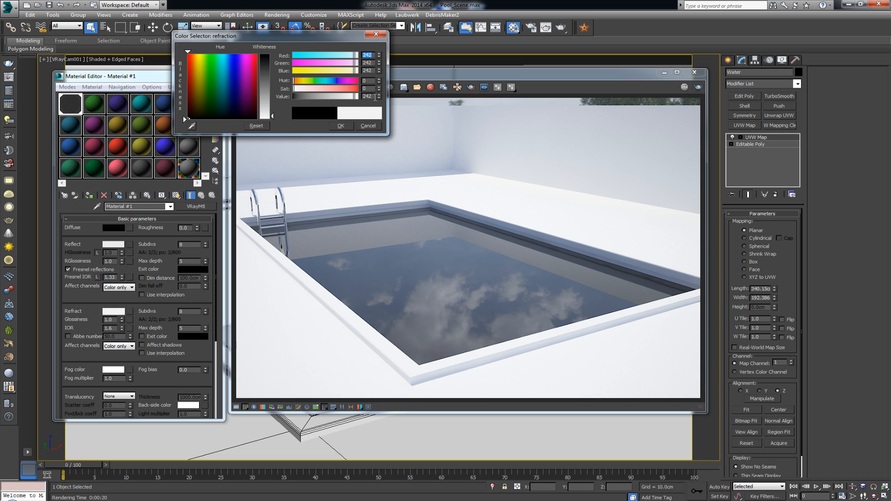
click(344, 127)
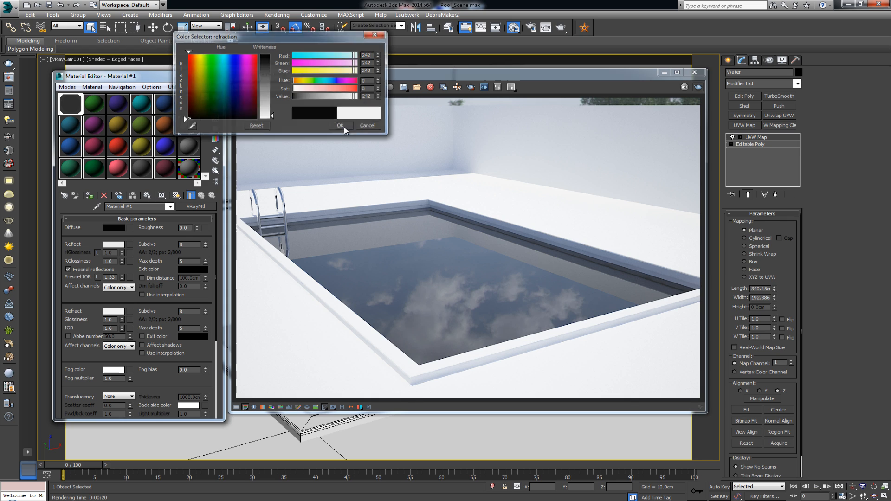
Set the water material's refraction IOR to 1.33 and render the pool again.
click(112, 328)
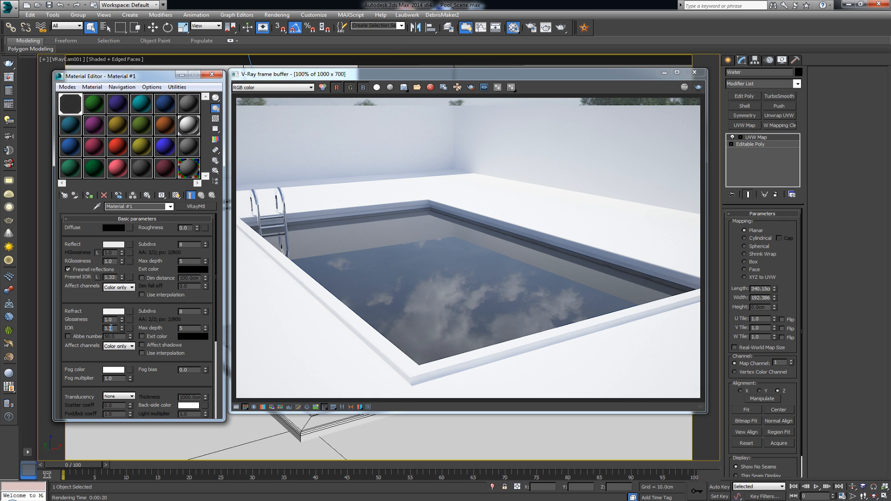
text(33)
key(Return)
click(699, 89)
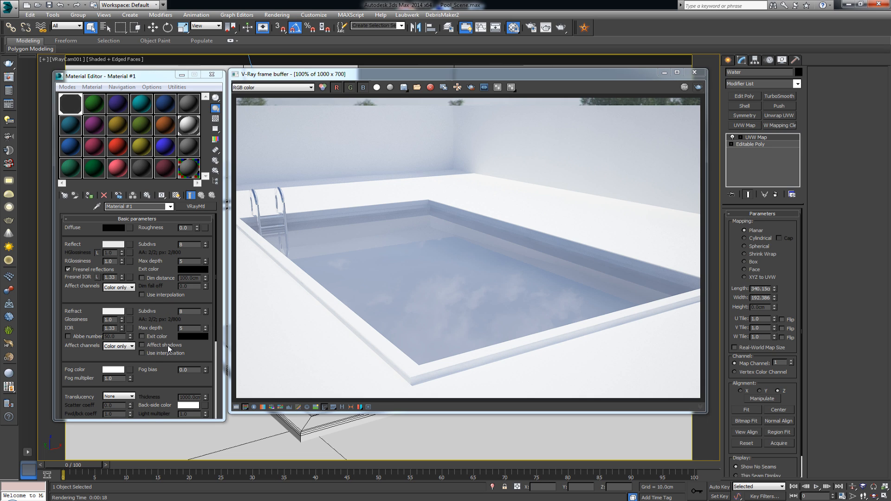
Enable Affect shadows for the water material's refraction and re-render the scene.
click(155, 346)
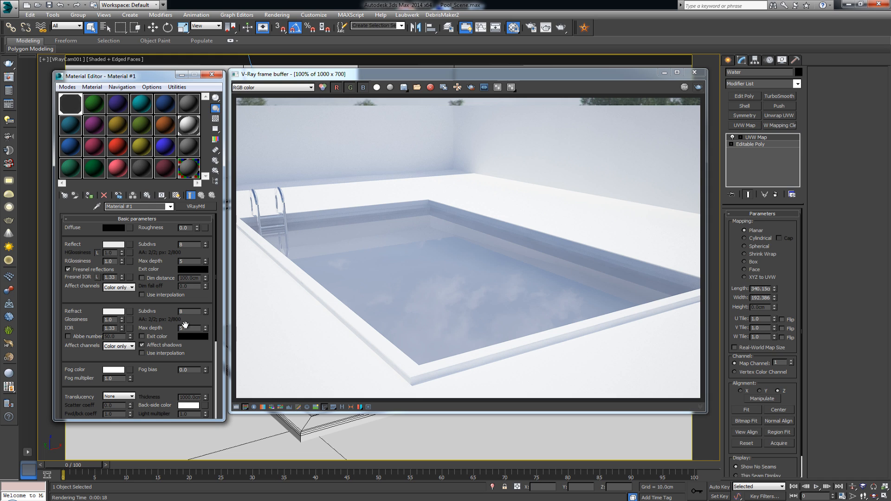
click(699, 87)
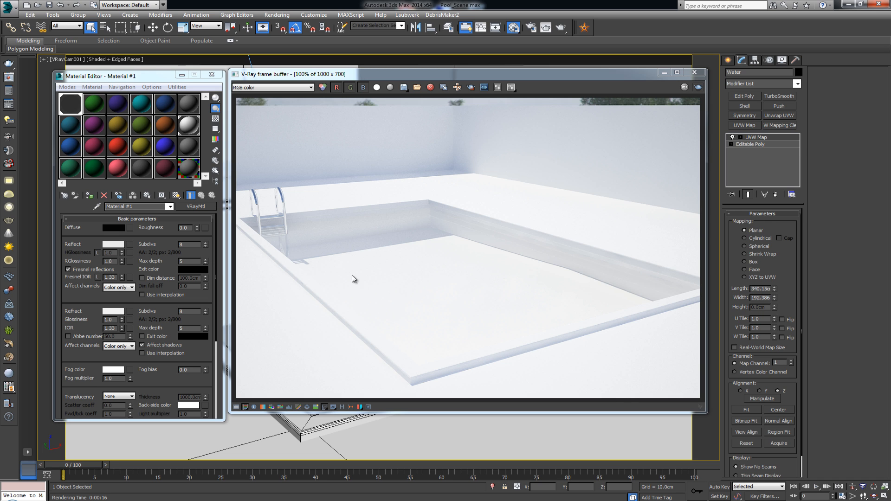
Switch to Windows Photo Viewer, look through reference photos Pool_01 to Pool_06, and examine the water in Pool_05 up close.
key(alt+Tab)
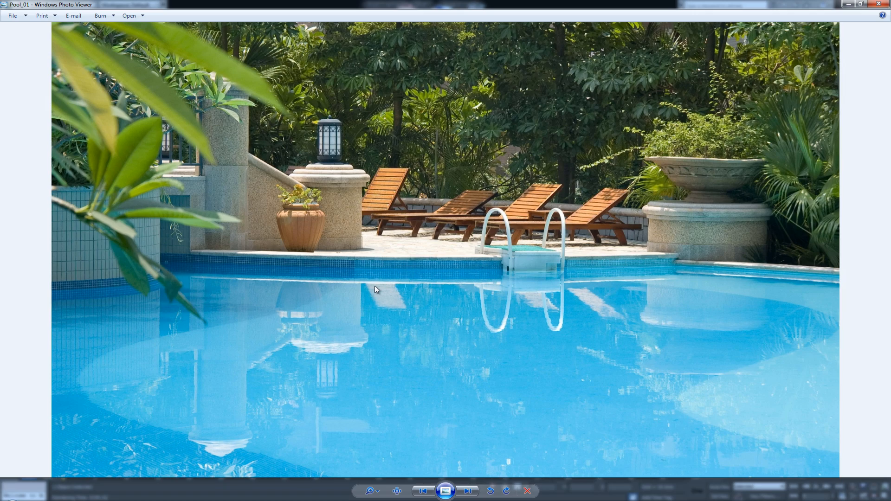
key(Right)
key(Right)
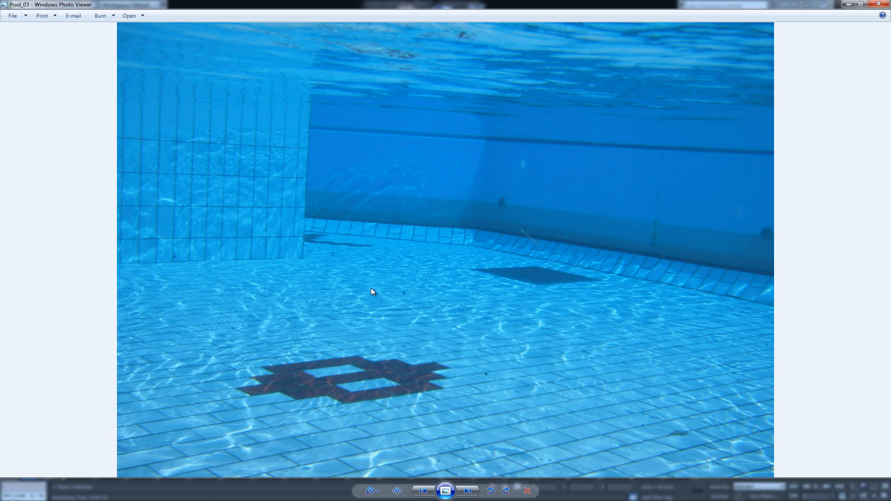
key(Right)
key(Right)
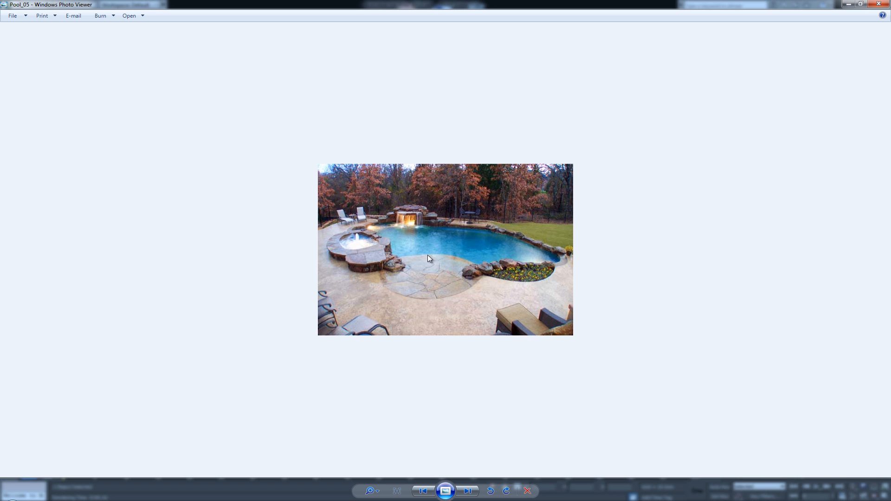
key(Right)
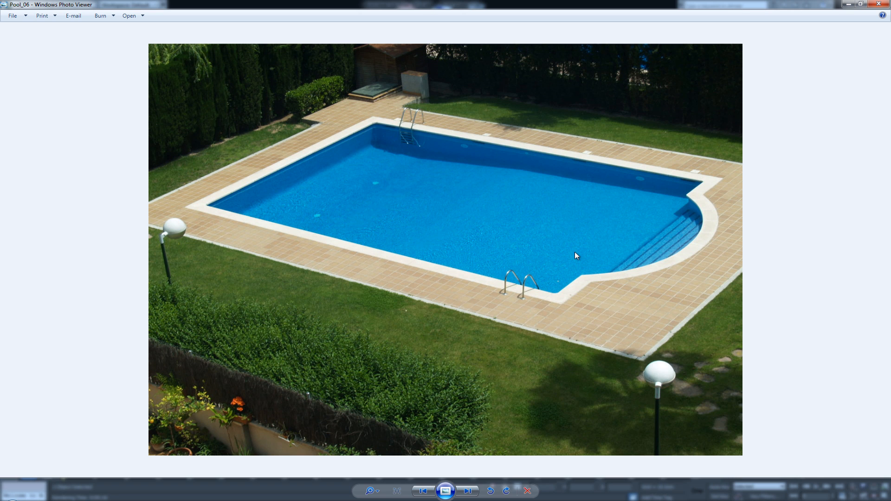
key(Right)
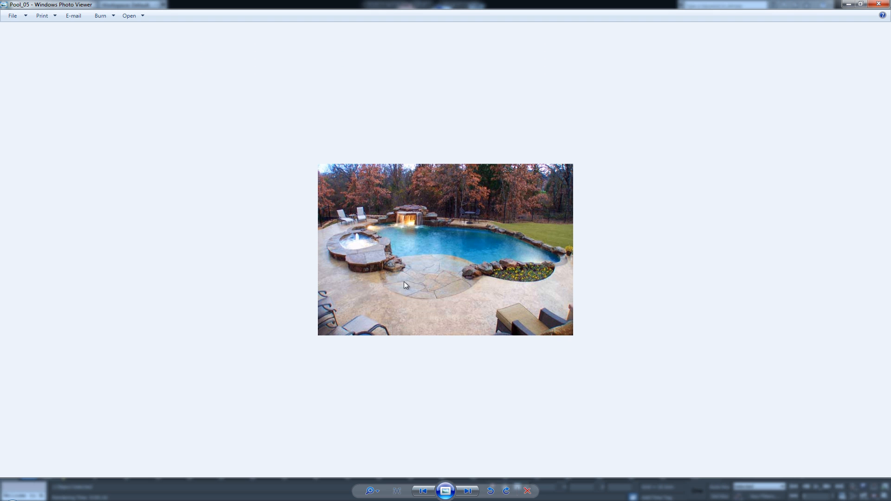
scroll(423, 252, up, 1)
scroll(422, 255, up, 2)
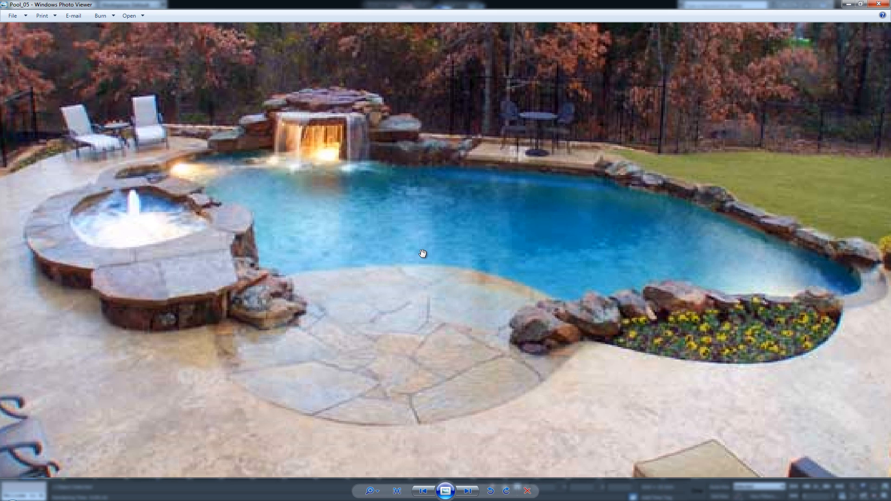
scroll(411, 299, down, 2)
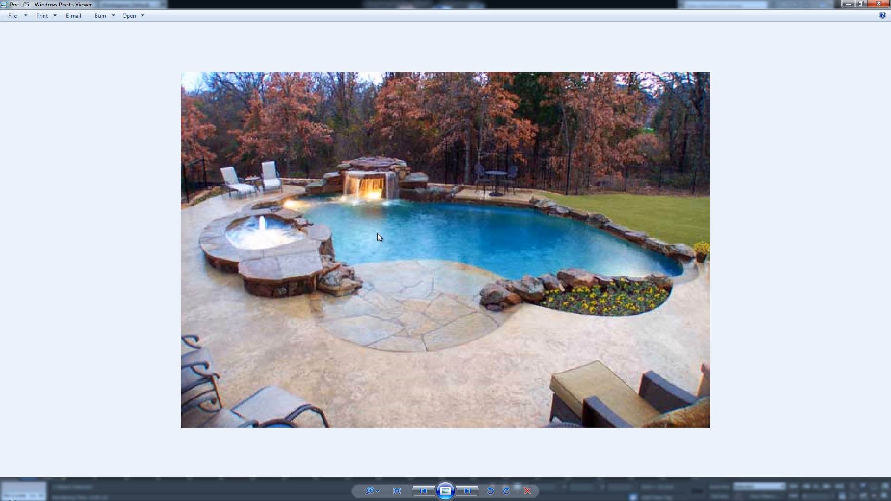
Go back through Pool_04 and Pool_03 to Pool_02 and inspect its shaded water and tiled edge up close.
key(Left)
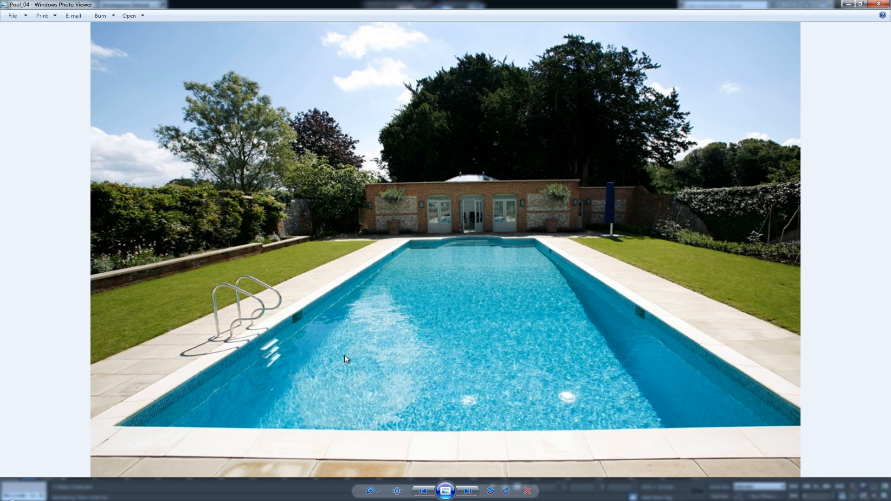
key(Left)
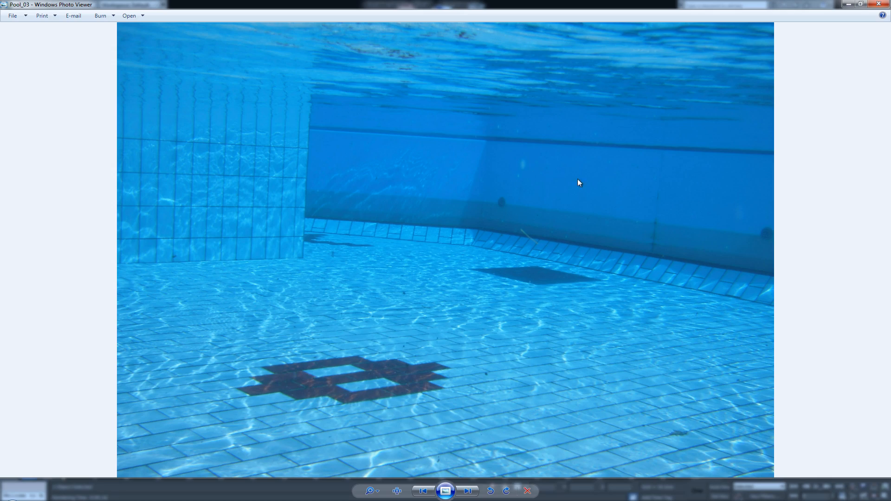
key(Left)
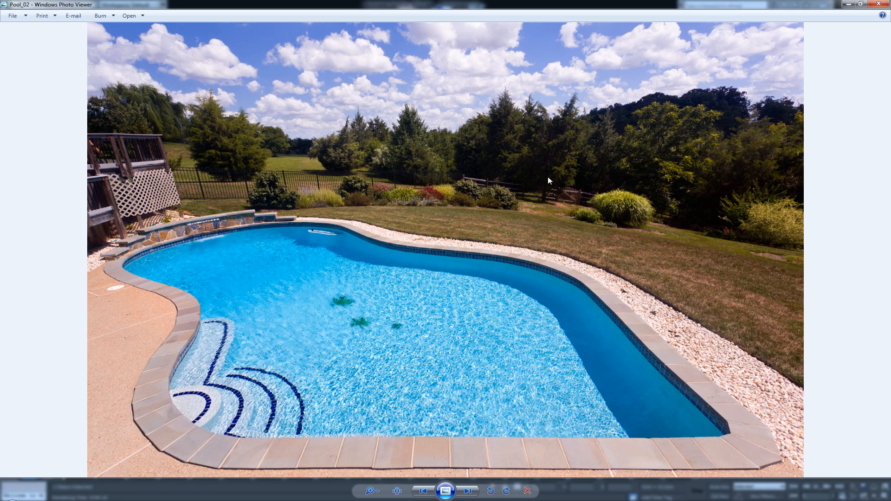
scroll(606, 343, up, 4)
scroll(606, 343, up, 2)
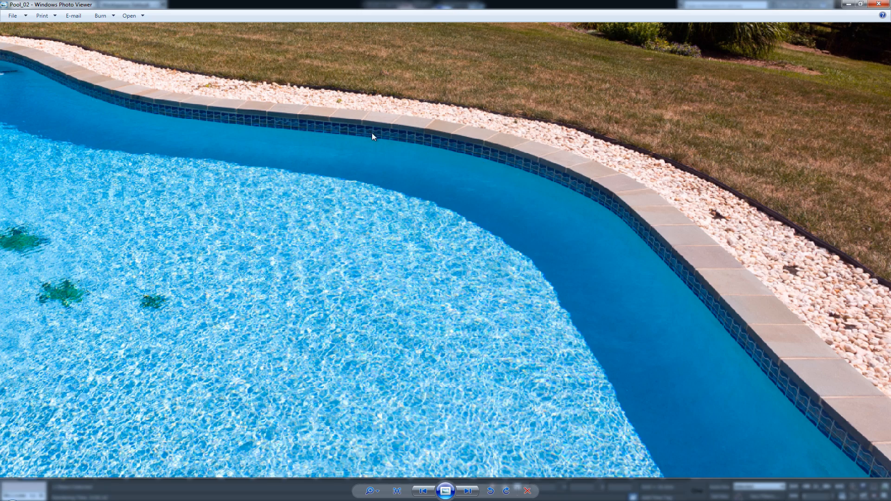
Examine the tiled pool wall, water colour and surface reflections in reference photo Pool_04 up close.
key(Right)
key(Right)
scroll(209, 394, up, 5)
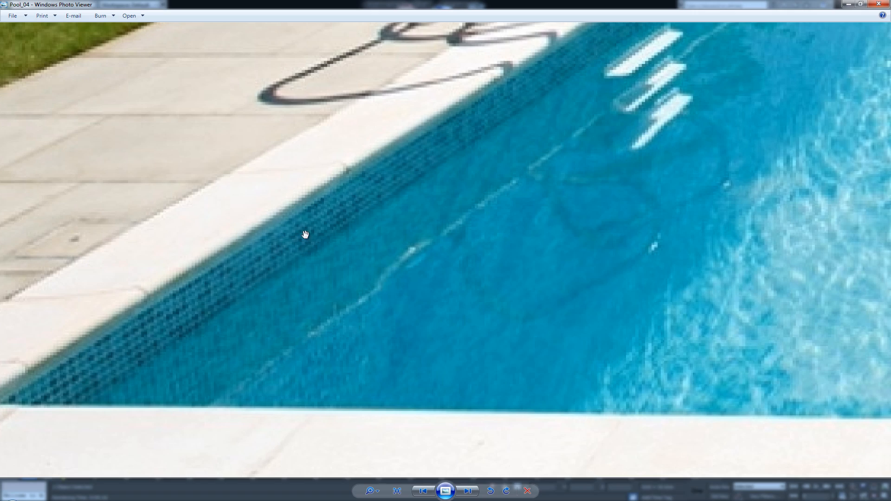
drag(653, 130, 639, 158)
scroll(639, 158, down, 5)
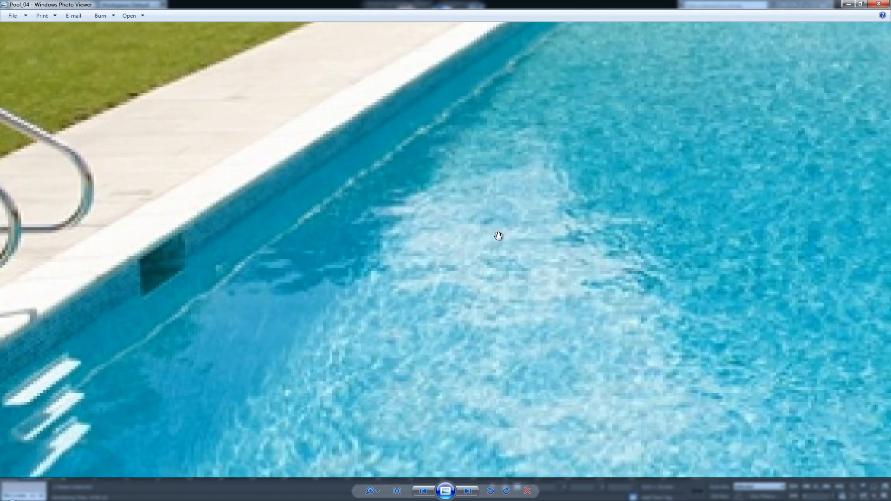
scroll(604, 232, down, 1)
scroll(563, 259, up, 1)
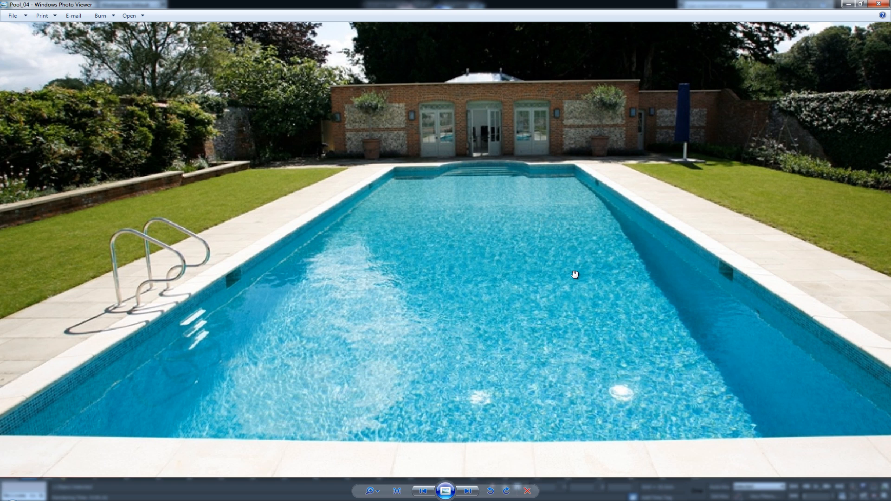
key(Right)
key(Left)
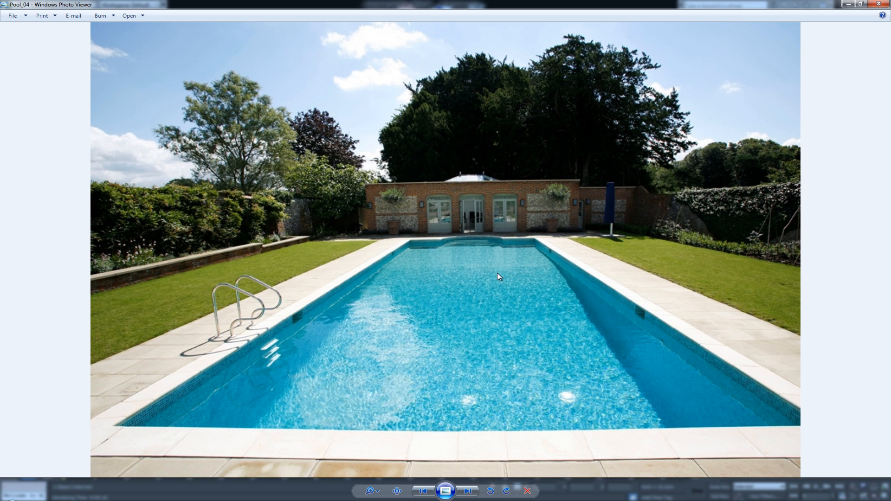
Compare the 3ds Max render with the tiled pool edge in Pool_04, ending back in 3ds Max.
click(592, 500)
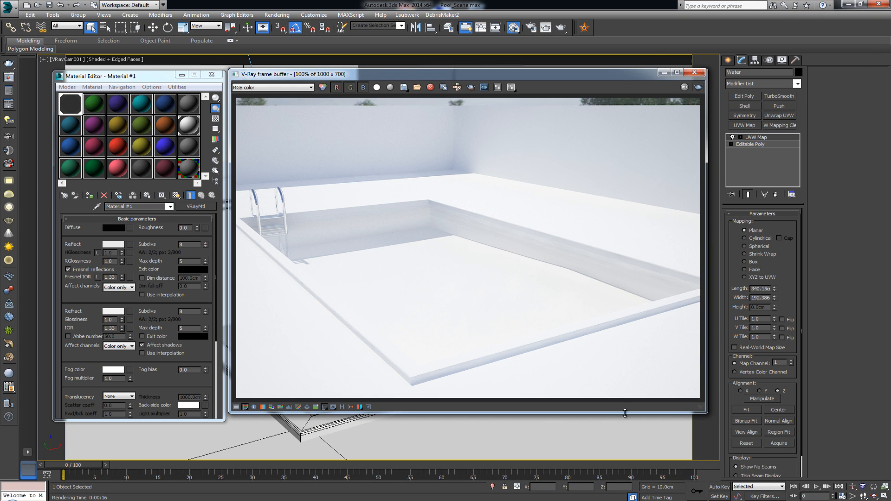
click(592, 500)
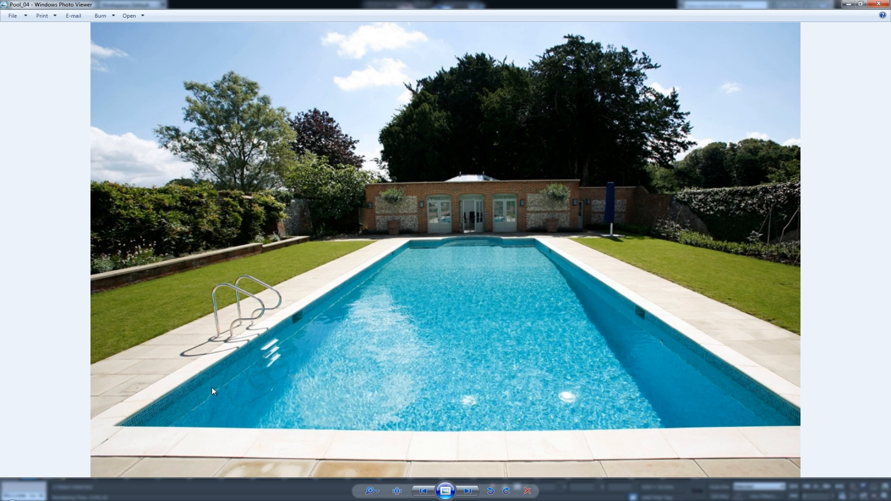
scroll(211, 388, up, 5)
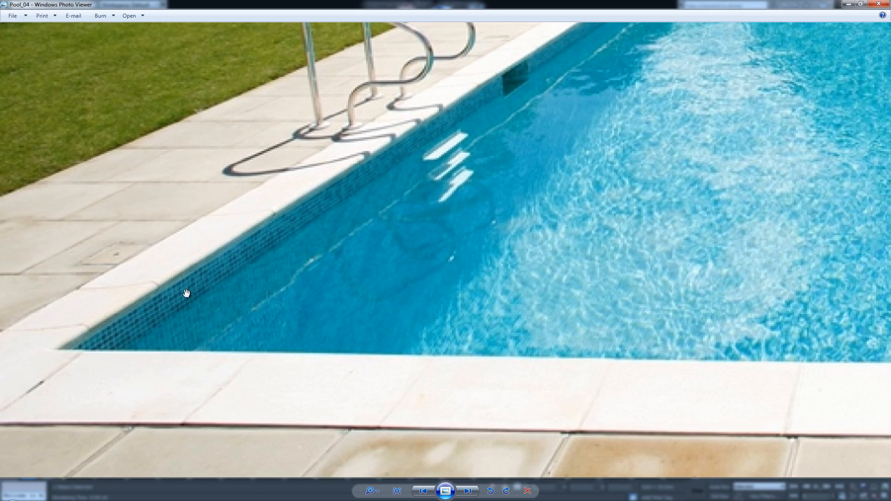
click(592, 500)
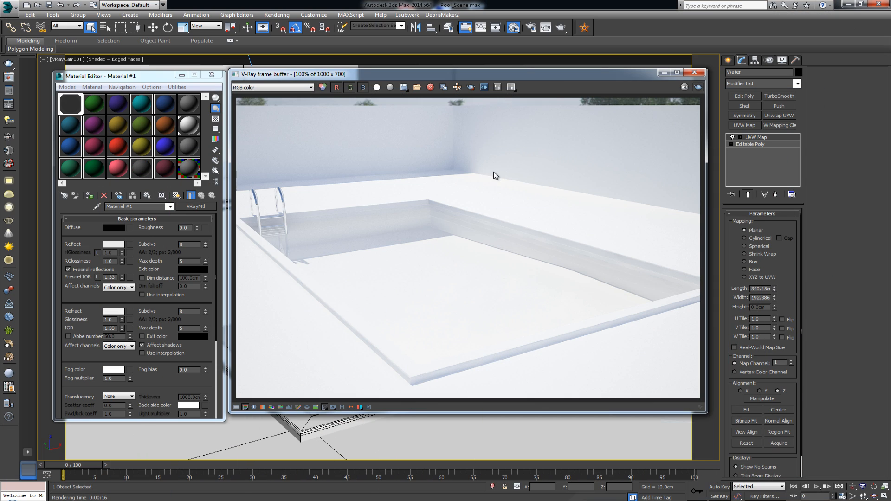
Close the V-Ray frame buffer and hide the selected Water plane.
click(695, 72)
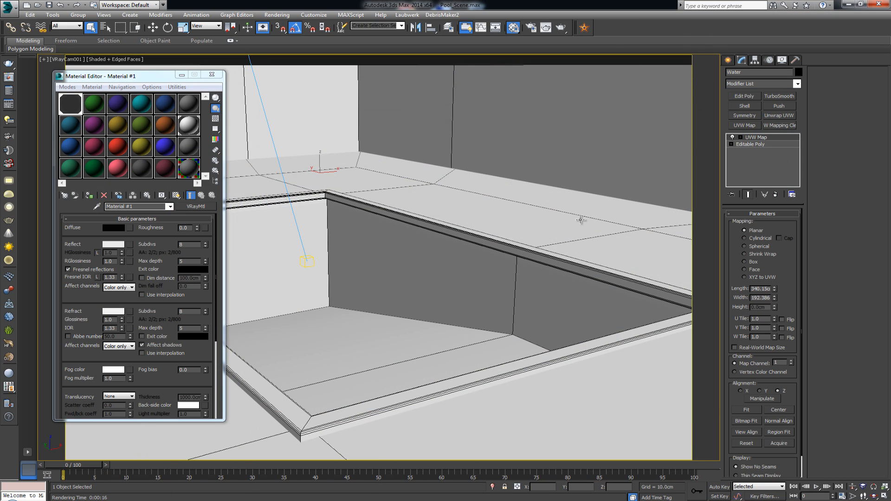
right_click(375, 269)
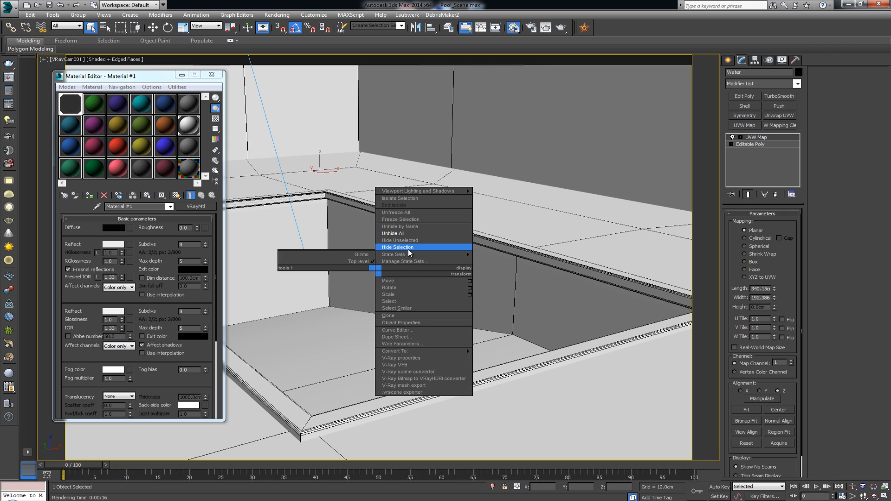
click(410, 248)
Select the Pool_base object and assign the green Material #2 to it.
click(410, 275)
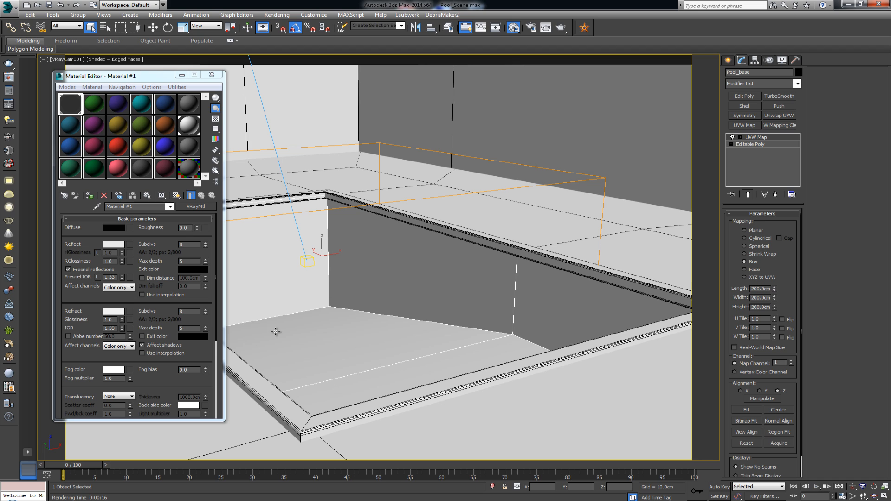
click(97, 108)
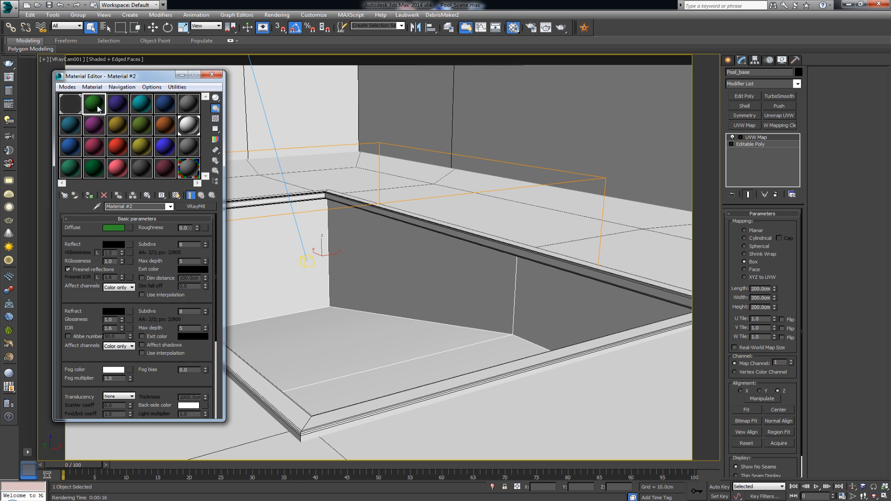
drag(98, 107, 382, 268)
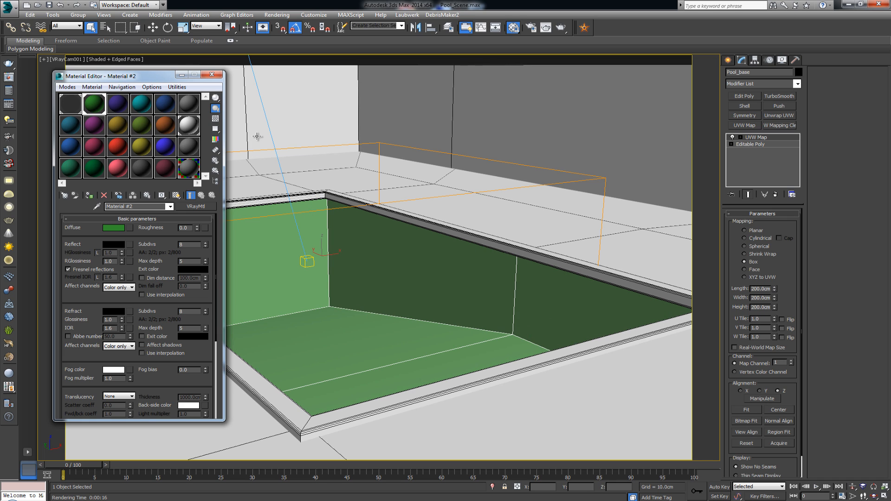
Add a Tiles map to the Diffuse channel of Material #2 and show it shaded in the viewport.
click(131, 228)
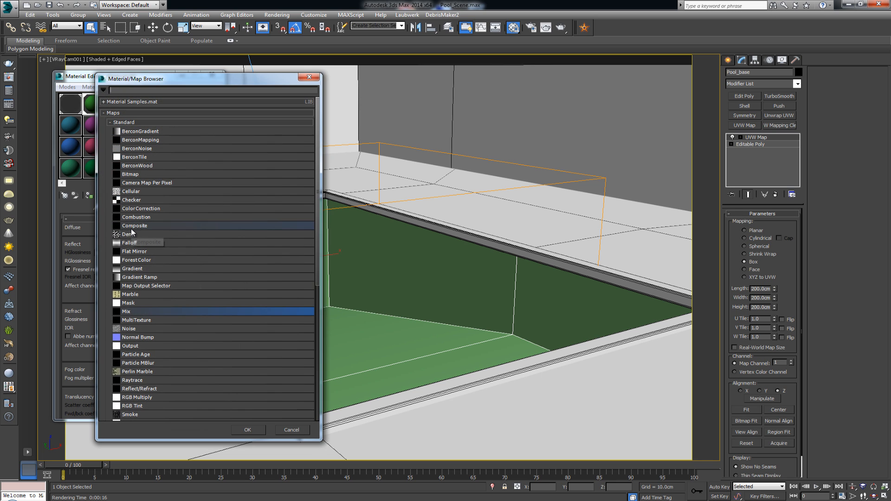
click(155, 319)
scroll(154, 320, down, 3)
scroll(155, 319, down, 2)
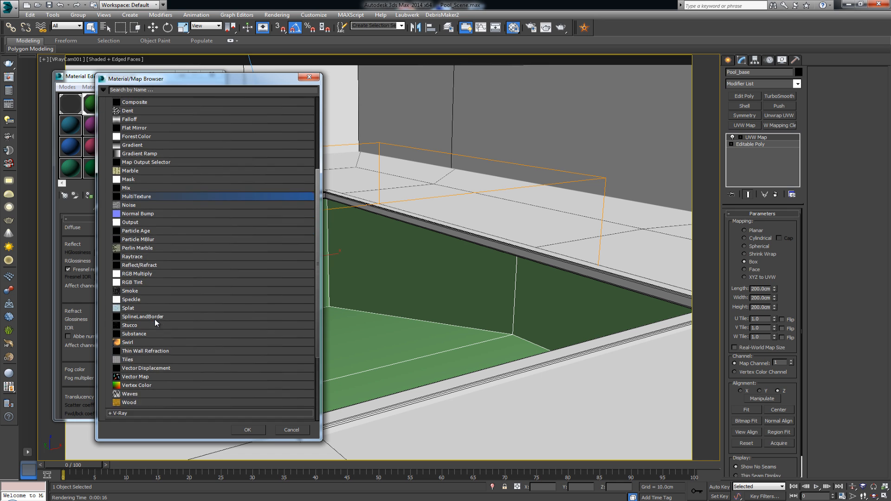
scroll(154, 319, up, 1)
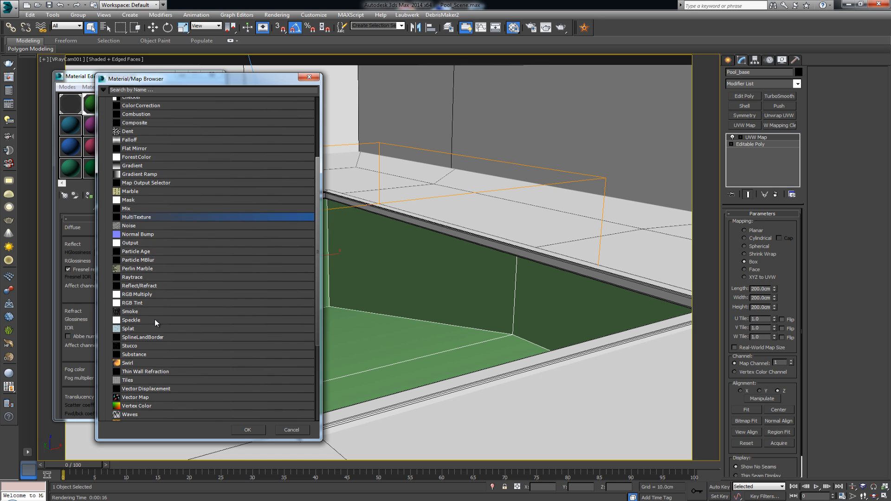
click(141, 382)
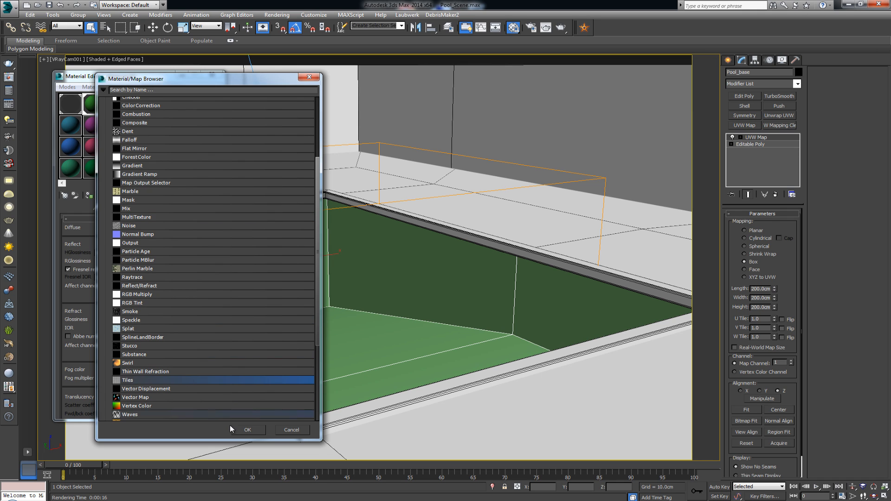
click(240, 430)
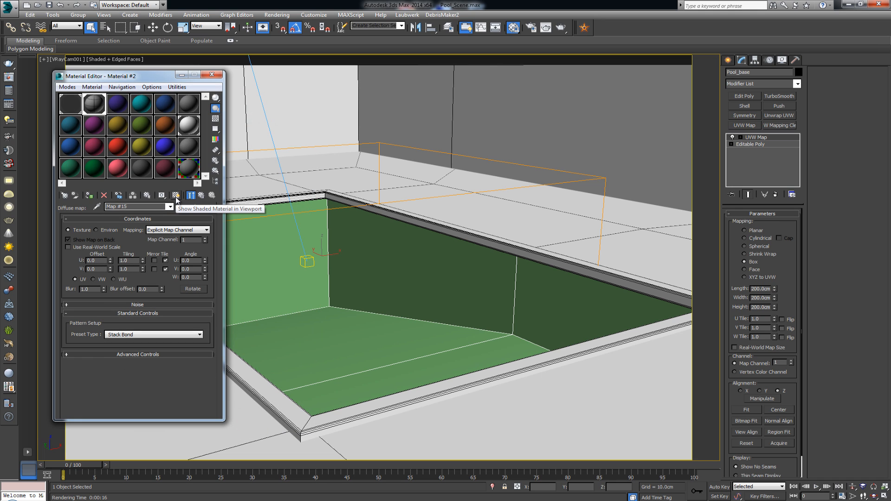
click(176, 196)
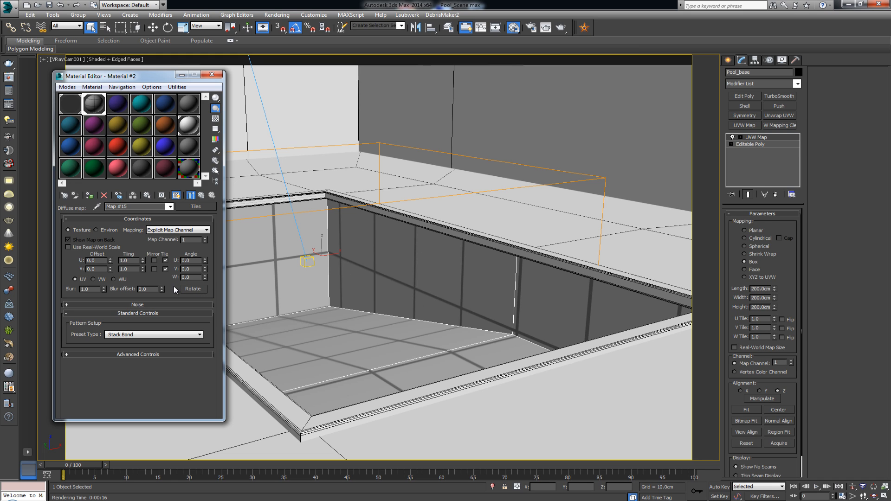
Set the tile texture colour in the Tiles map's advanced controls to a bright blue with green 147 and blue 247.
click(68, 355)
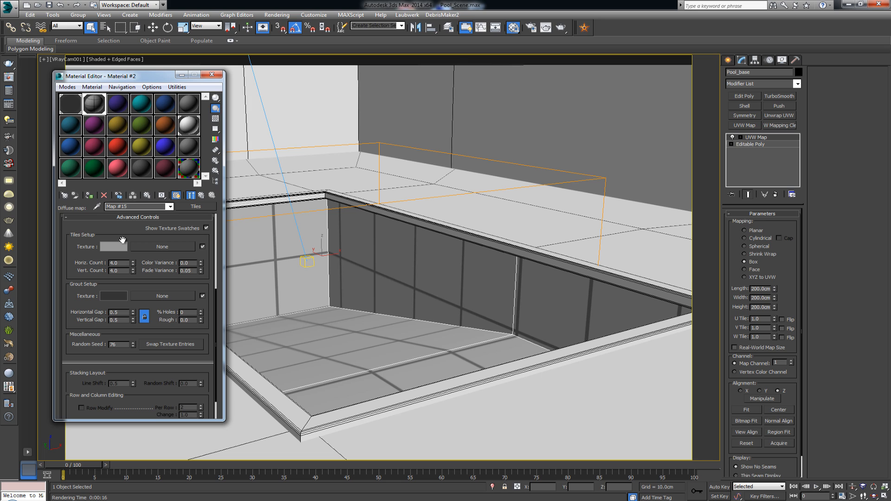
scroll(125, 230, down, 2)
scroll(128, 220, up, 1)
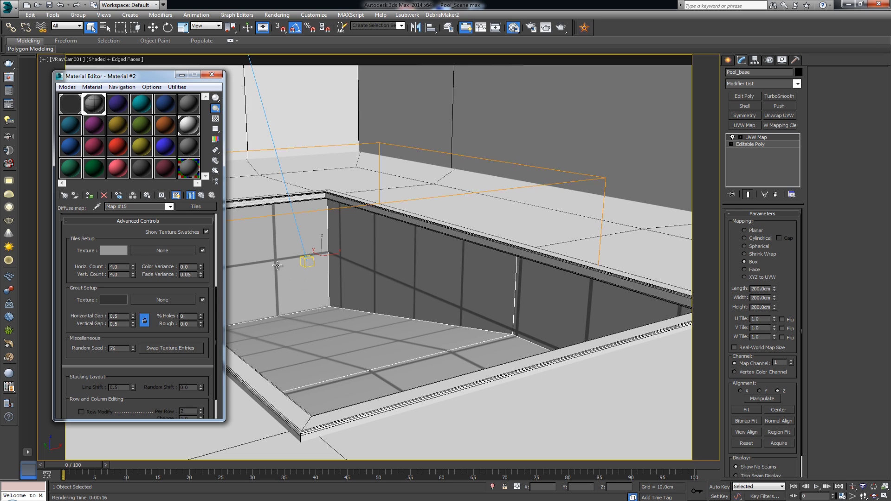
click(114, 250)
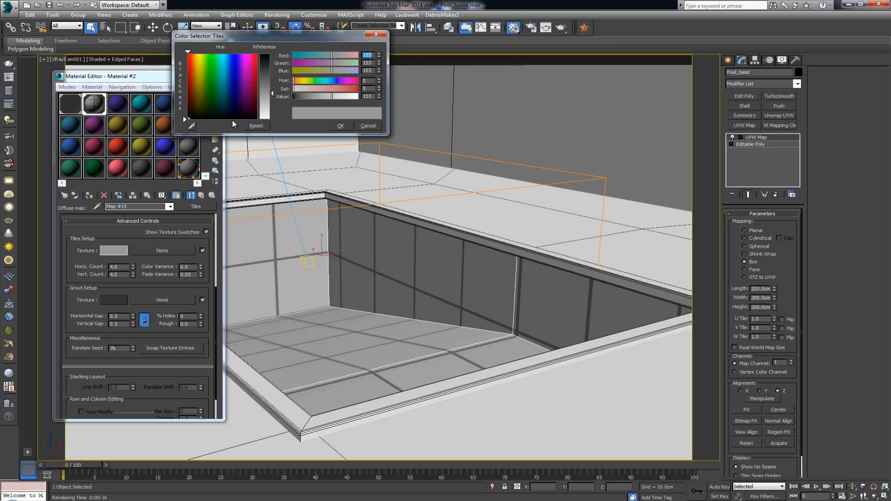
mouse_move(232, 66)
mouse_down()
mouse_move(226, 57)
mouse_move(267, 58)
mouse_up()
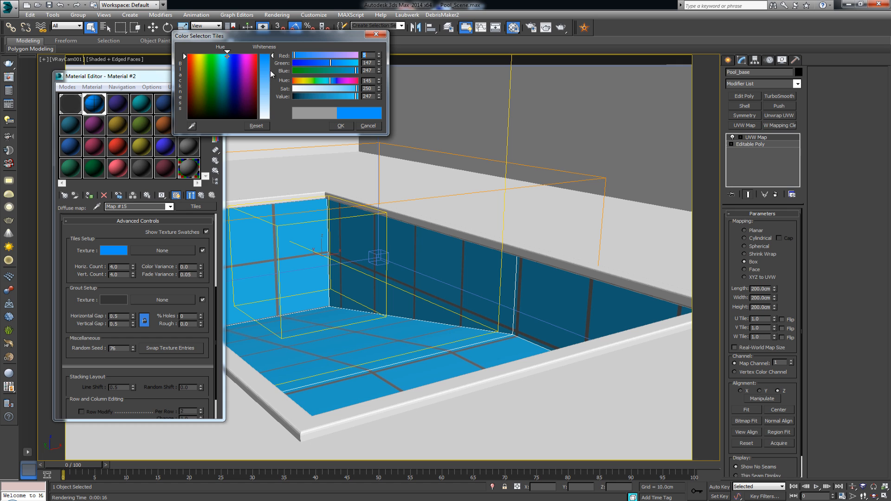
click(341, 125)
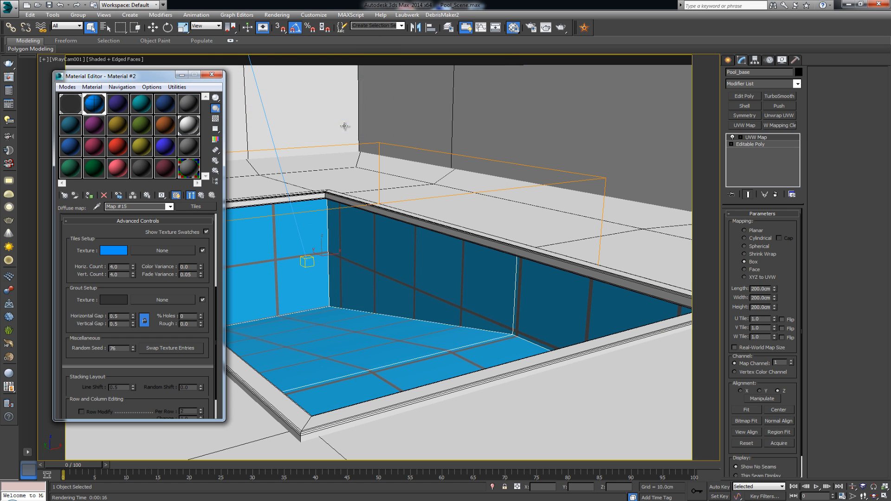
Set the Tiles map's grout colour to pure white (255, 255, 255).
click(110, 302)
drag(273, 114, 271, 123)
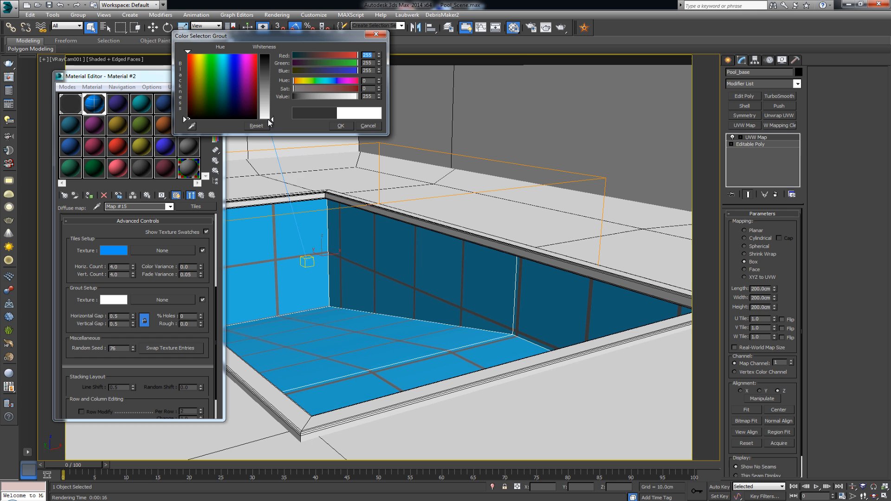
click(340, 126)
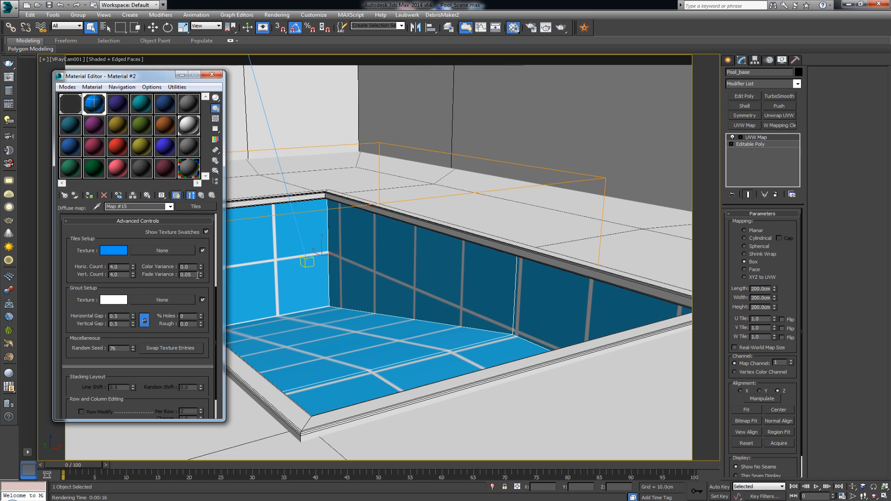
Set the horizontal and vertical tile counts of the Tiles map to 50.
double_click(125, 267)
text(50)
key(Tab)
text(50)
key(Return)
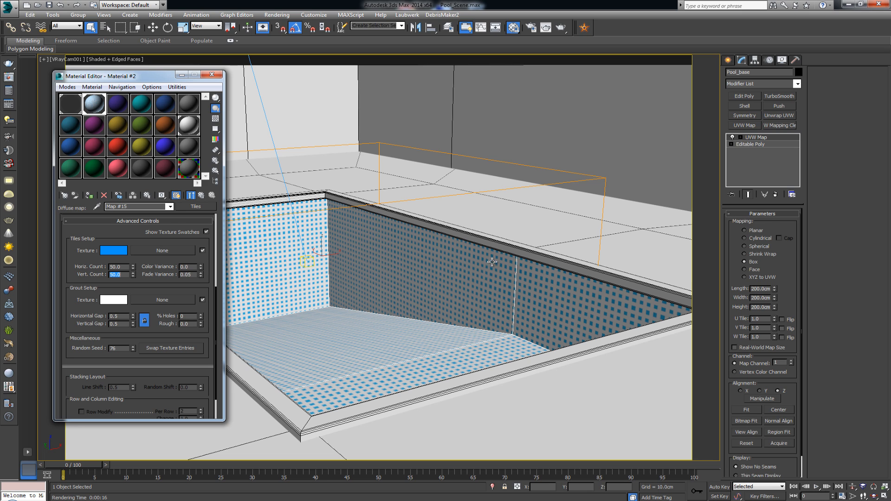
Set the horizontal and vertical grout gaps to 0.05 and render the tiled pool in the V-Ray frame buffer.
click(121, 317)
drag(121, 317, 115, 316)
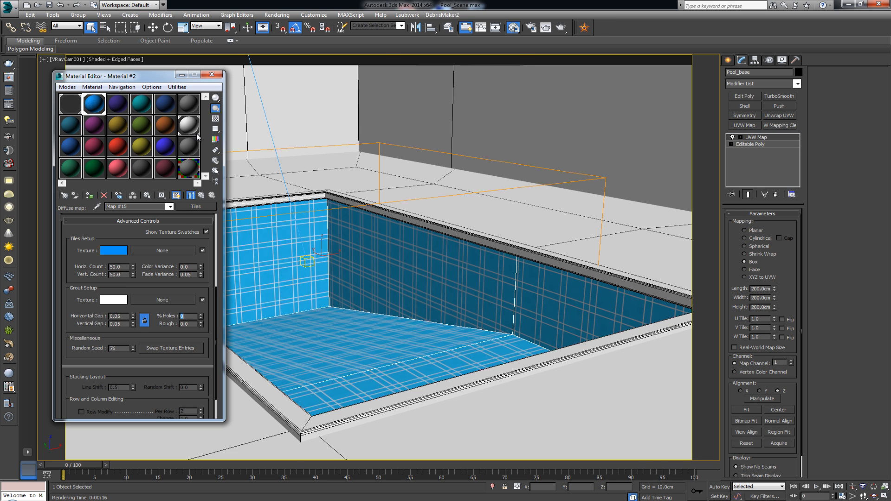
click(8, 78)
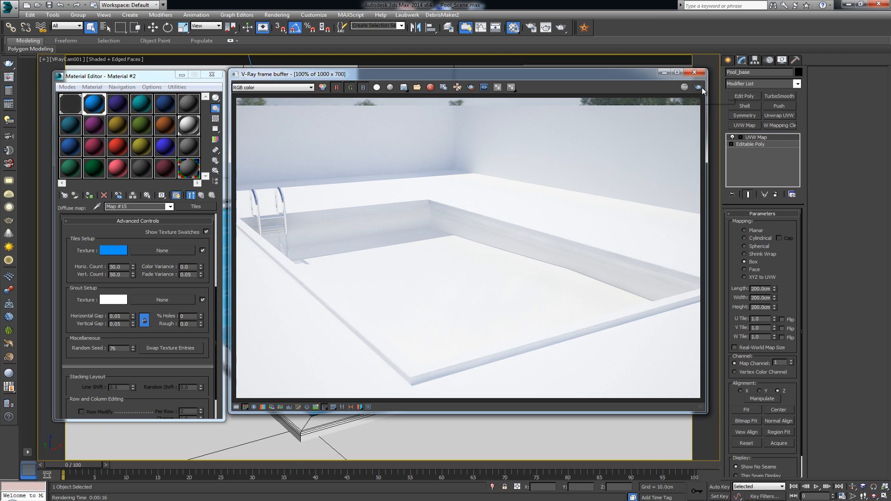
click(699, 88)
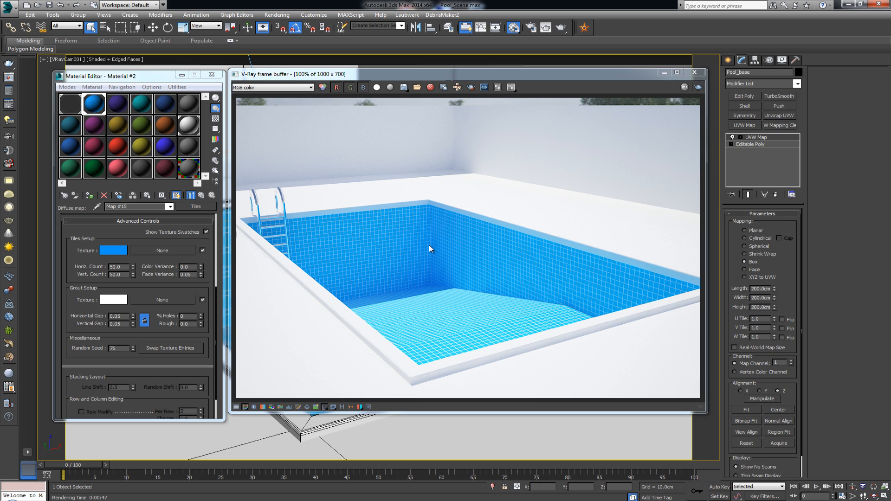
Set the Tiles map's horizontal and vertical counts to 100 and its colour variance to 0.
drag(124, 267, 106, 268)
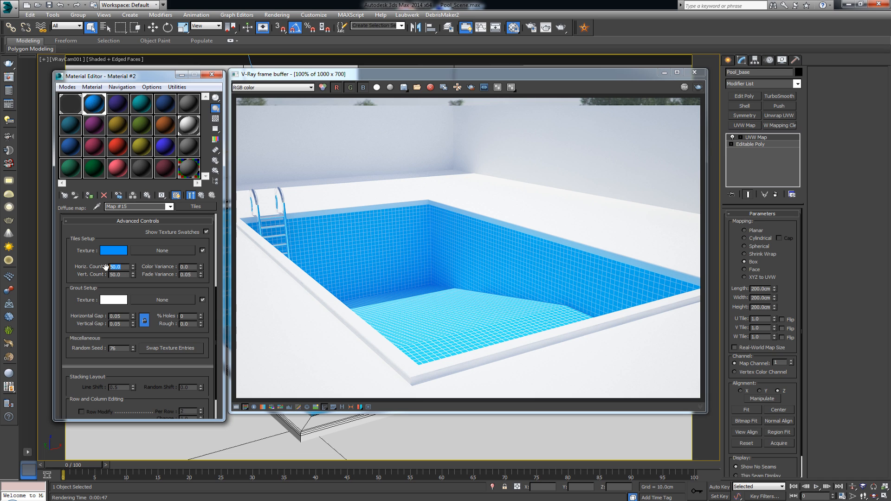
text(0)
key(Tab)
text(1)
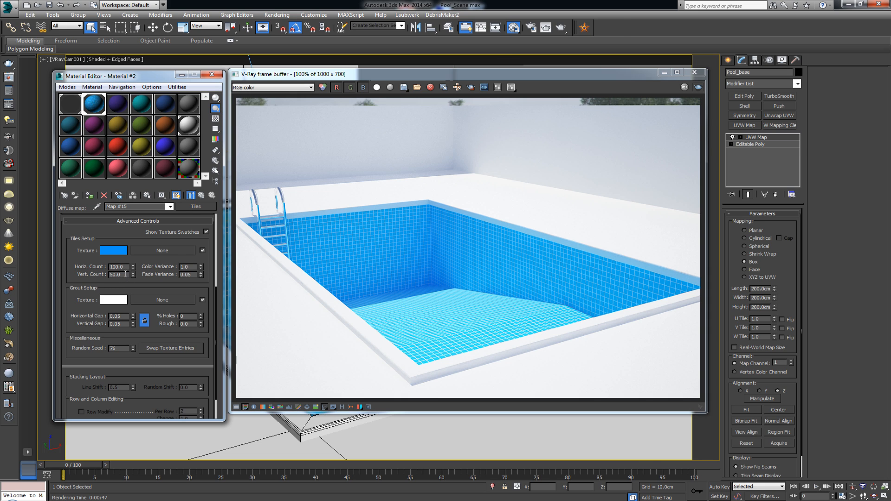
drag(123, 275, 98, 274)
text(100)
key(Tab)
text(0)
key(Return)
Switch to reference photo Pool_04 in Windows Photo Viewer and examine the colour variation of the small pool-edge tiles.
key(alt+Tab)
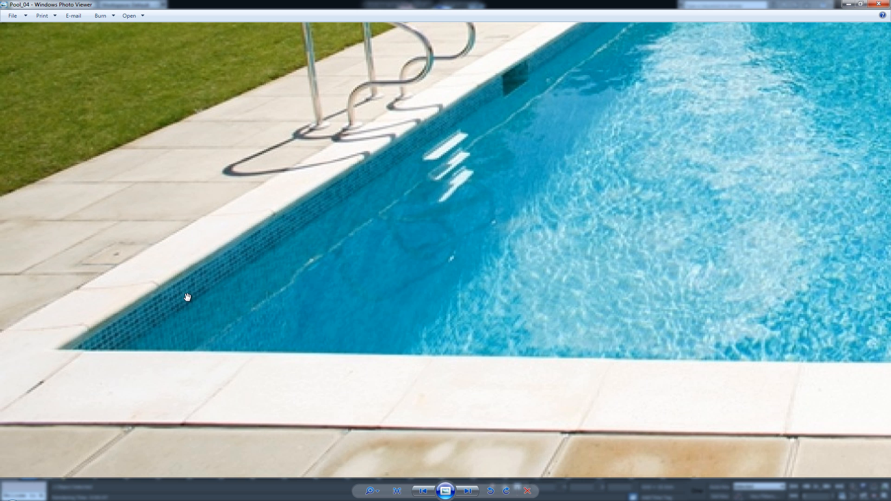
scroll(186, 297, up, 4)
scroll(215, 254, down, 1)
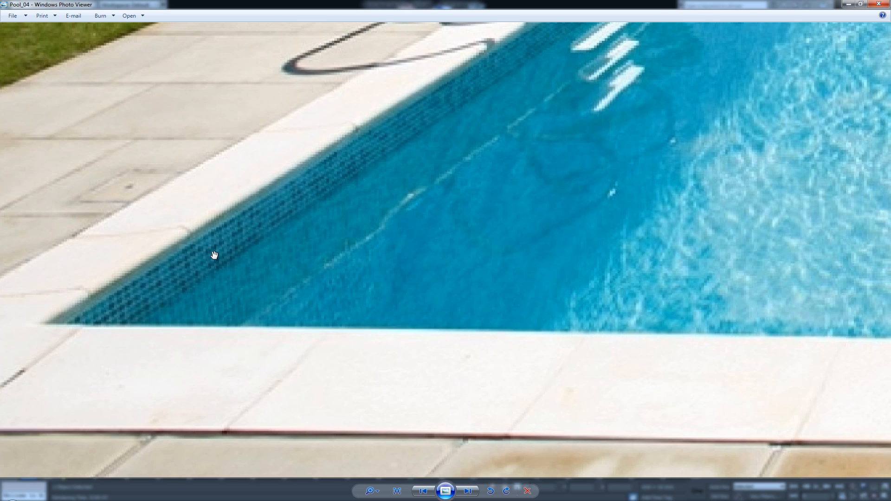
scroll(235, 253, down, 2)
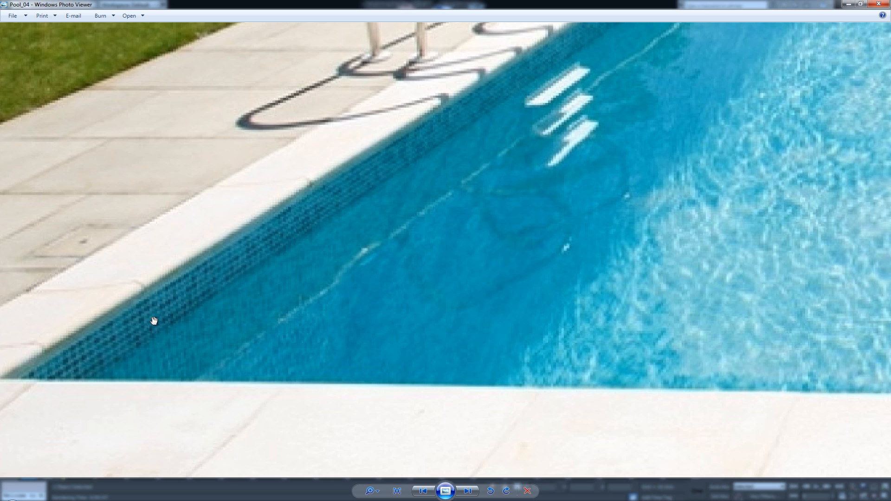
scroll(441, 265, down, 3)
scroll(465, 200, down, 2)
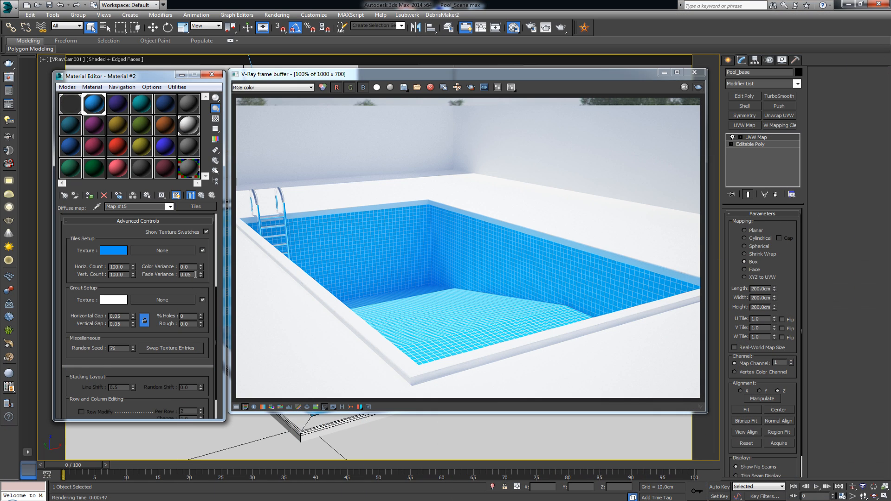
Minimise the V-Ray frame buffer and set the Tiles map's colour variance to 0.5.
click(665, 73)
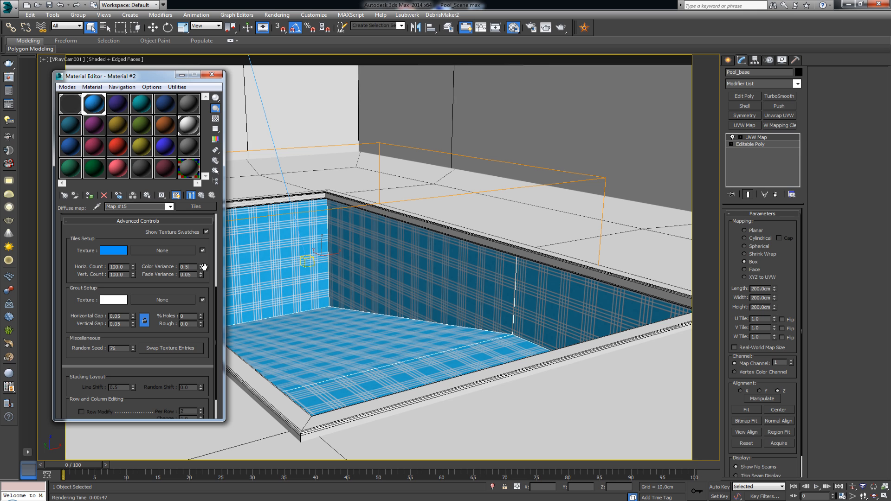
click(204, 267)
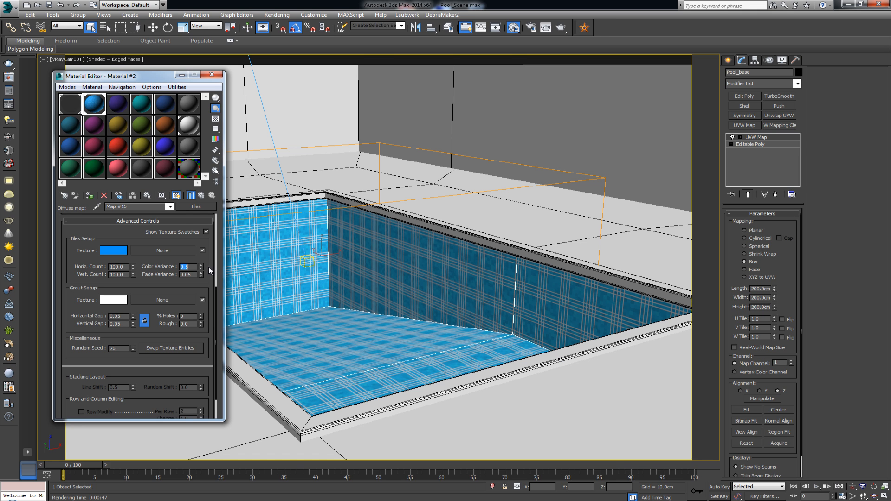
click(186, 275)
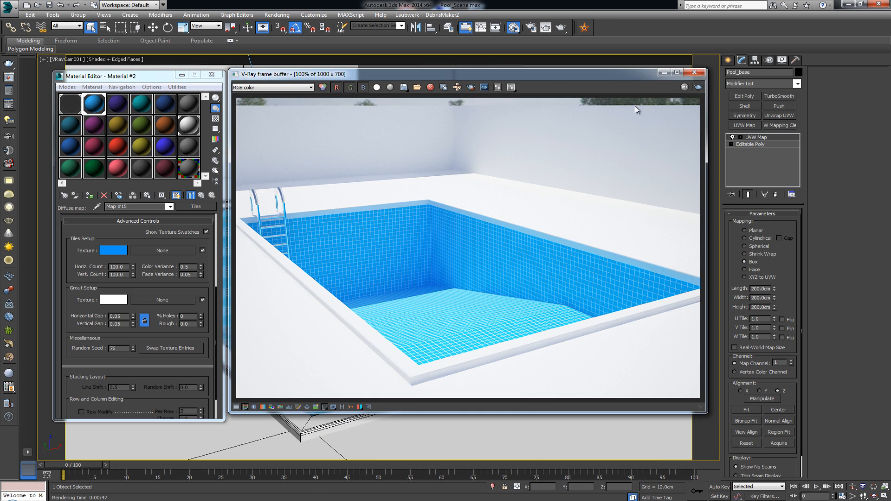
Render the pool again and inspect the tile size and colour variation on its walls up close.
click(699, 87)
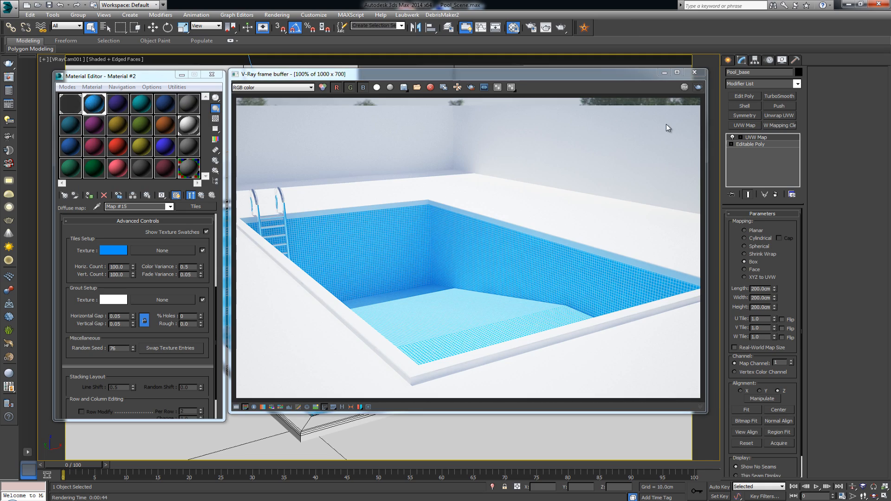
scroll(312, 236, up, 3)
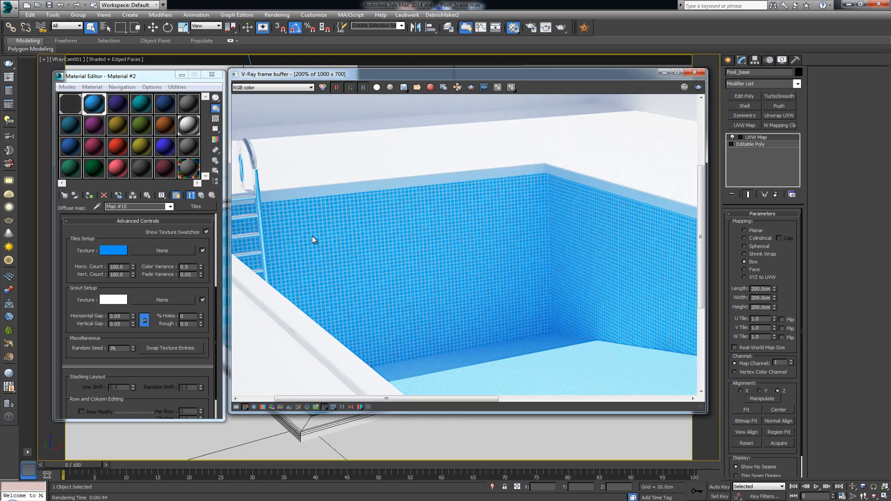
scroll(312, 236, down, 2)
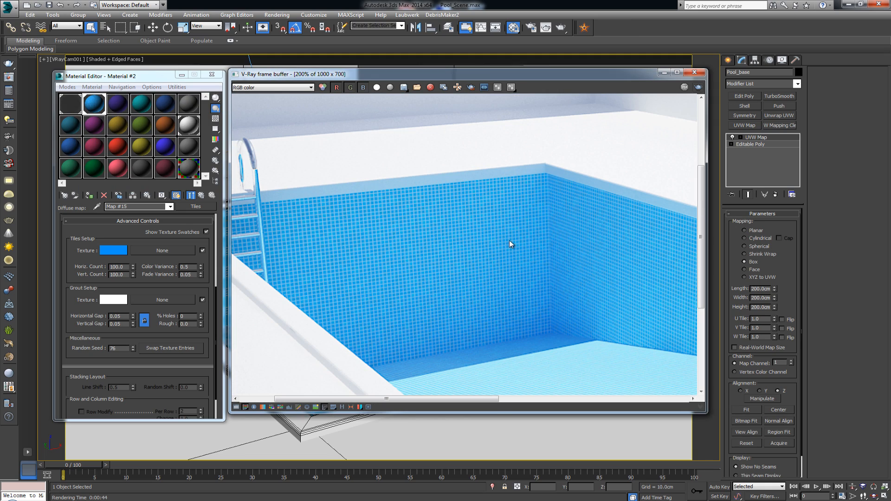
middle_drag(469, 220, 408, 193)
scroll(408, 192, down, 1)
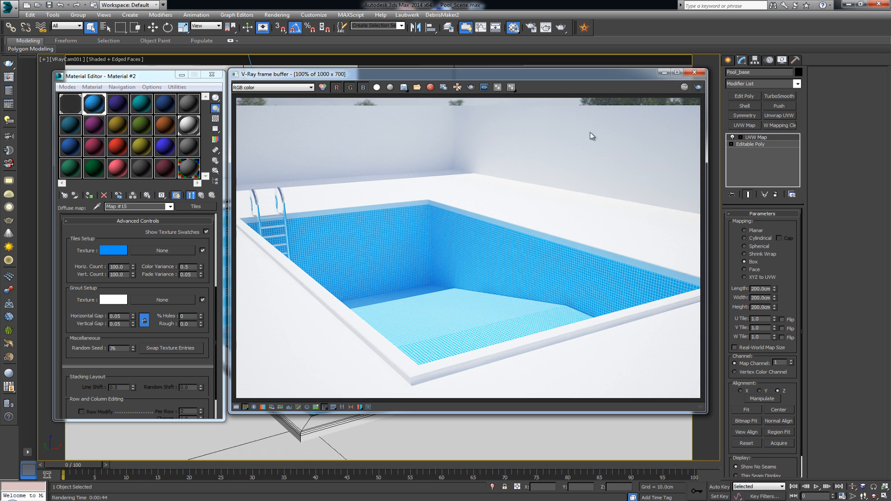
Close the V-Ray frame buffer and unhide all hidden objects in the scene.
click(695, 72)
right_click(402, 226)
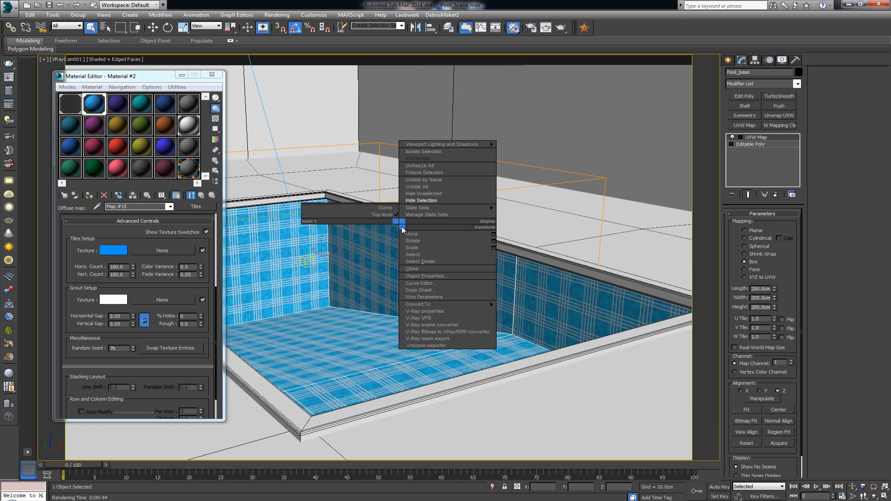
click(437, 188)
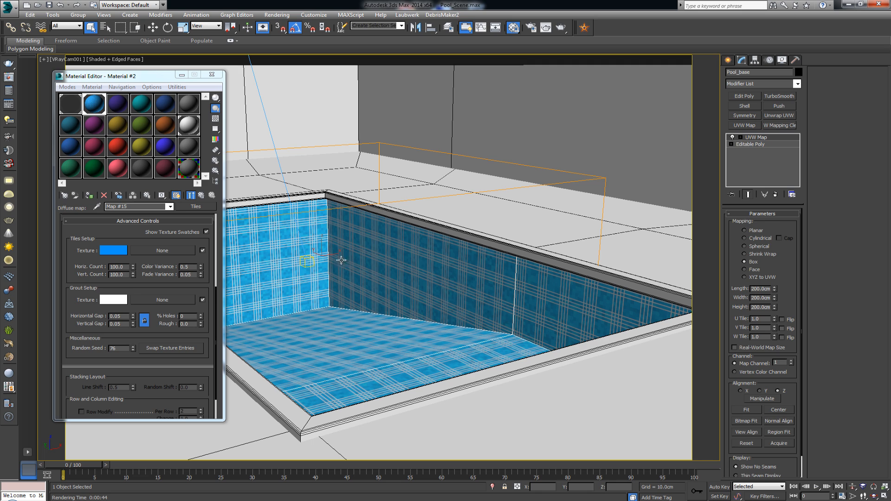
Select the Water plane, close the Material Editor and render the pool with its water surface from the V-Ray frame buffer.
click(379, 253)
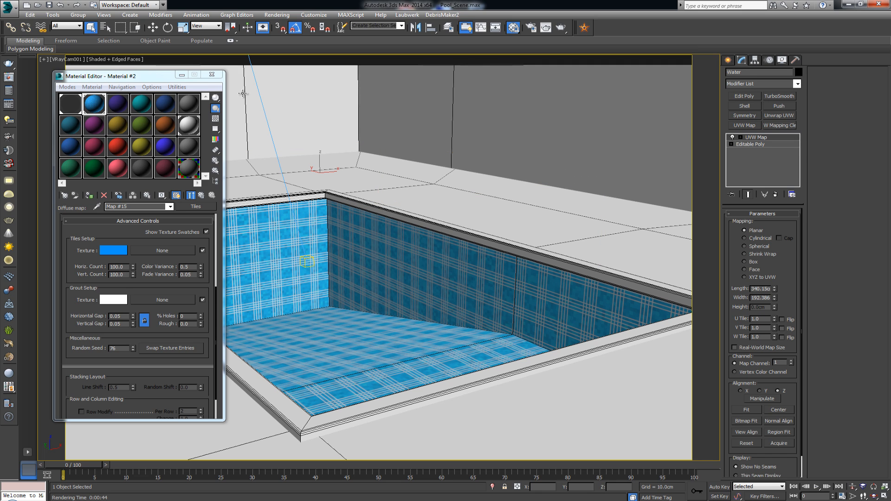
click(212, 75)
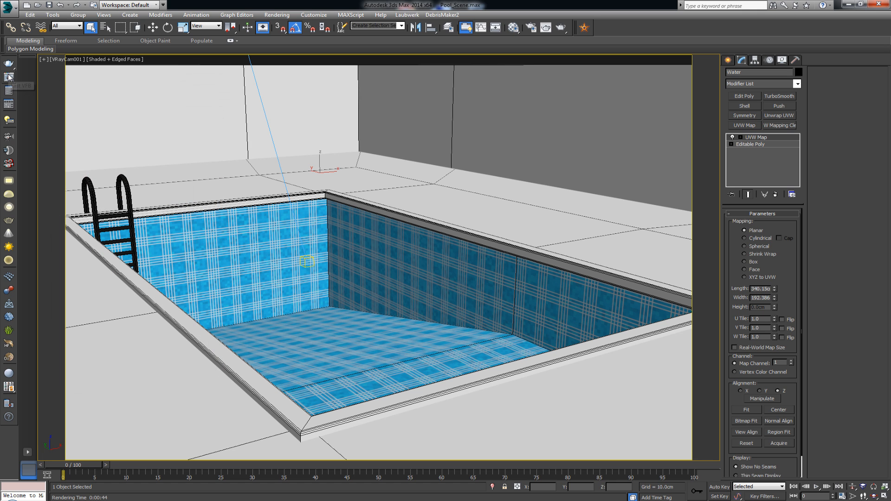
click(9, 77)
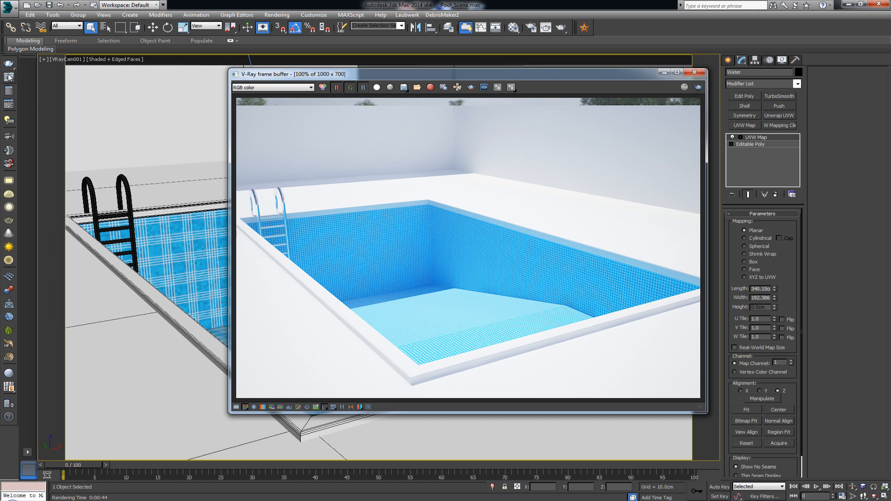
click(698, 87)
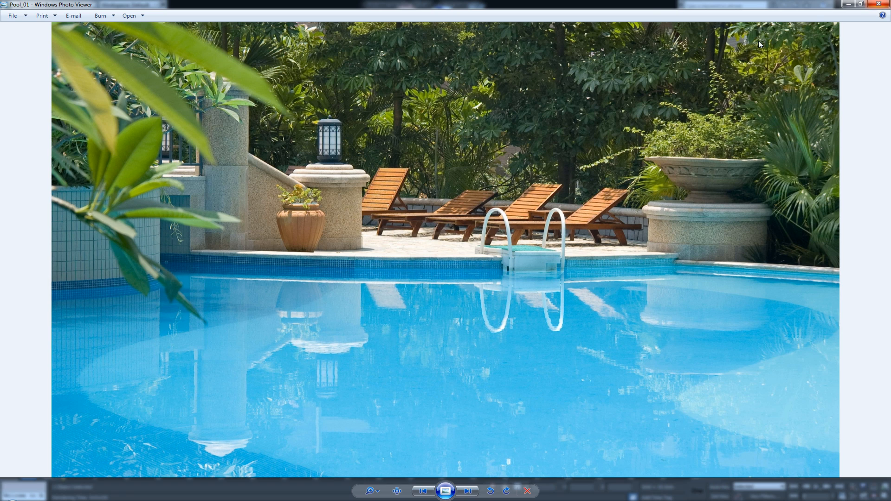
Look through reference photos Pool_01 to Pool_06 in Windows Photo Viewer, examining how the water surfaces look, and close the viewer.
key(Right)
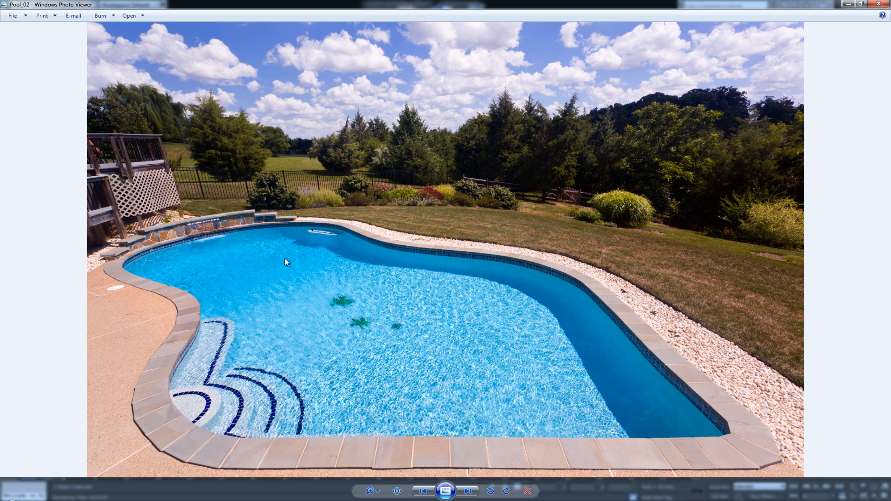
key(Right)
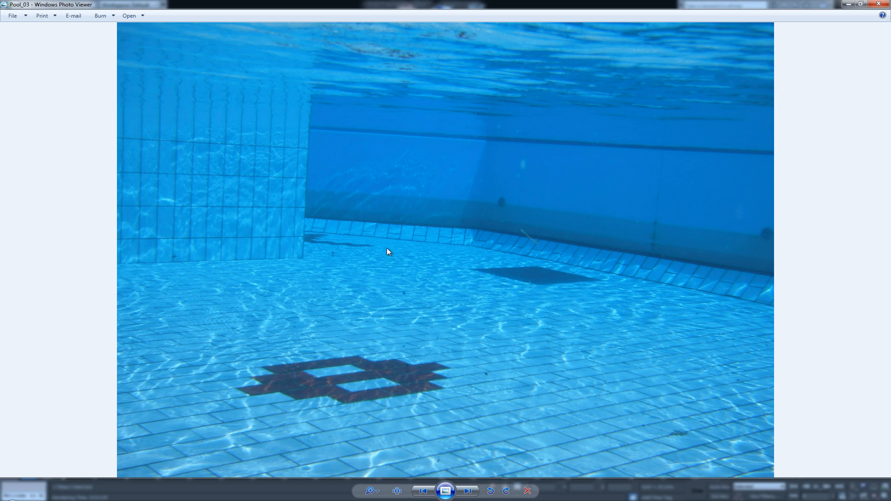
key(Right)
key(Right)
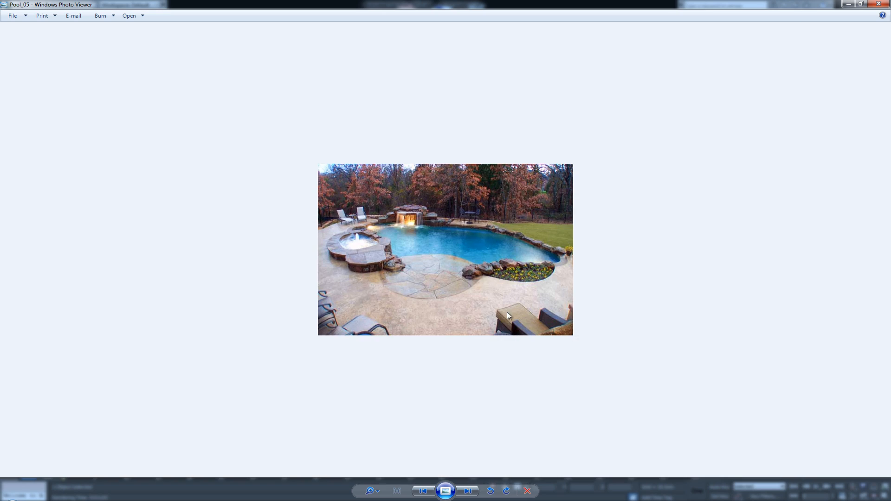
key(Right)
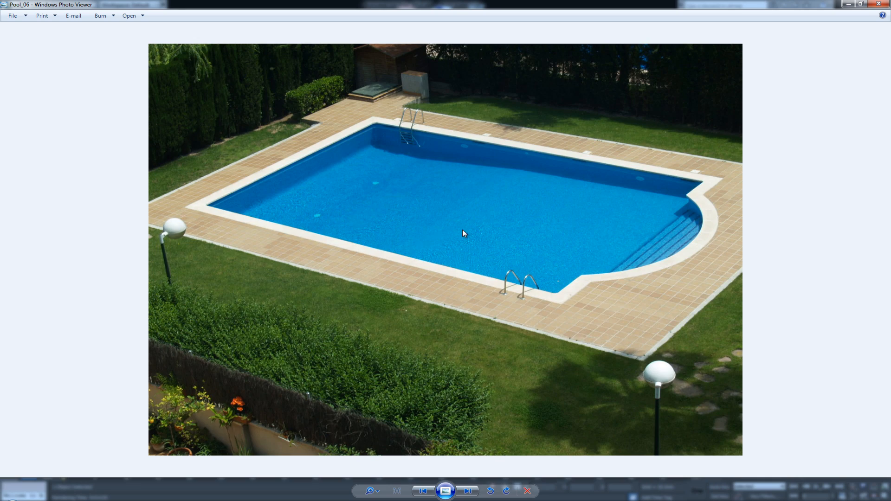
key(Right)
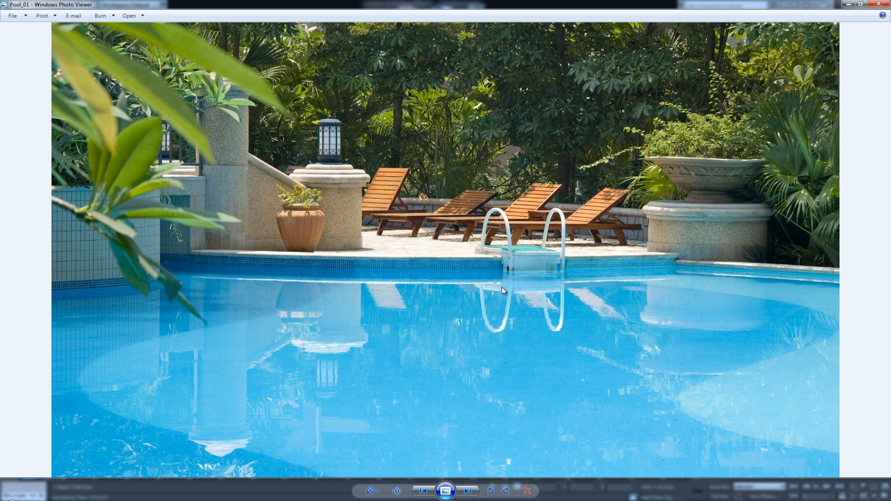
click(879, 4)
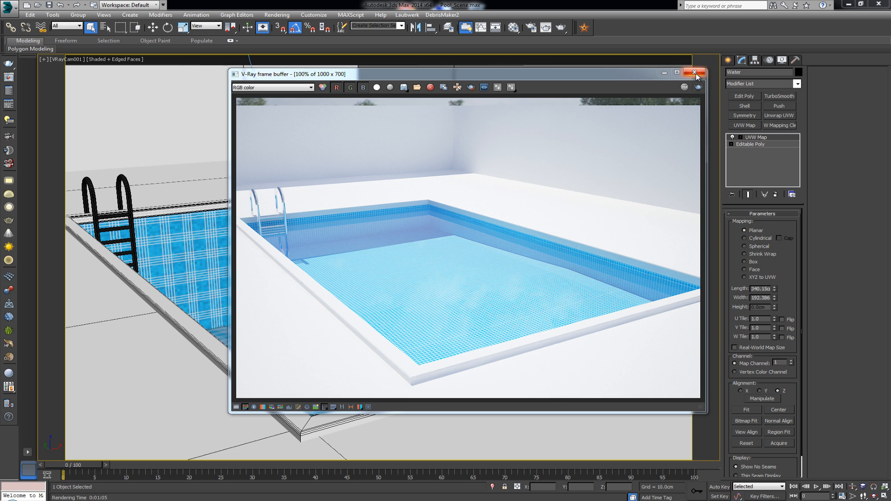
Close the V-Ray frame buffer and bring up the water material, Material #1, in the Material Editor.
click(694, 73)
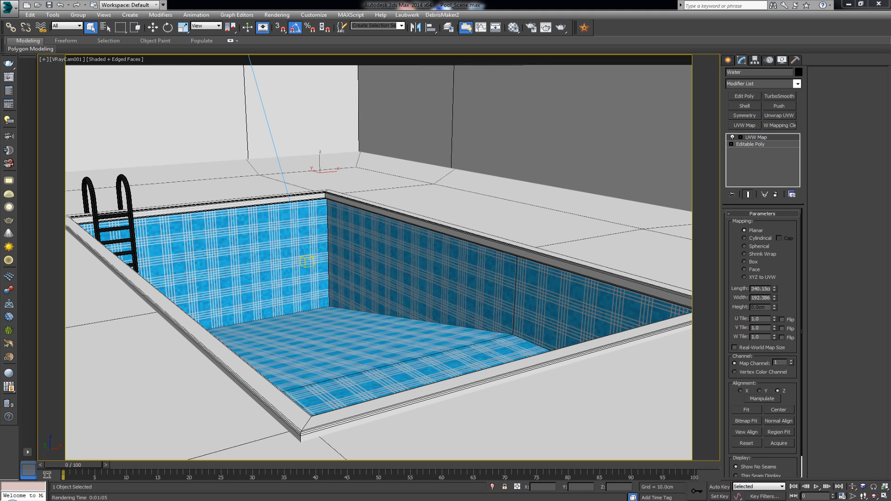
click(274, 260)
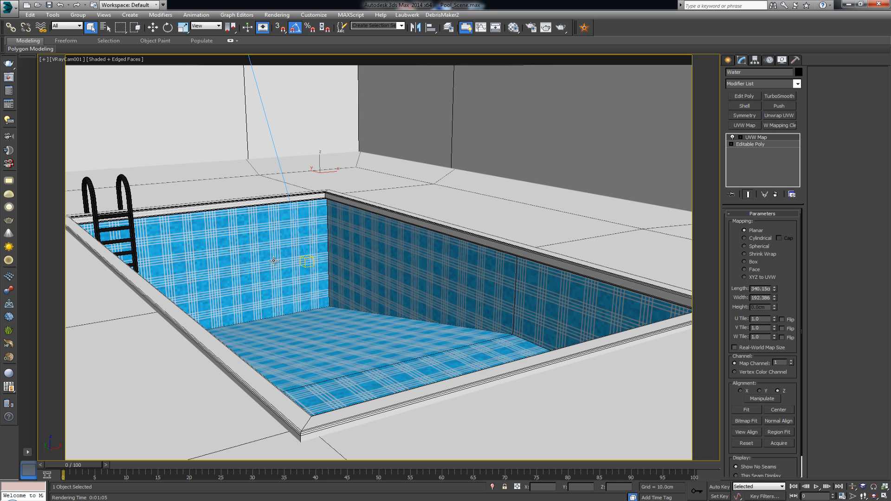
key(m)
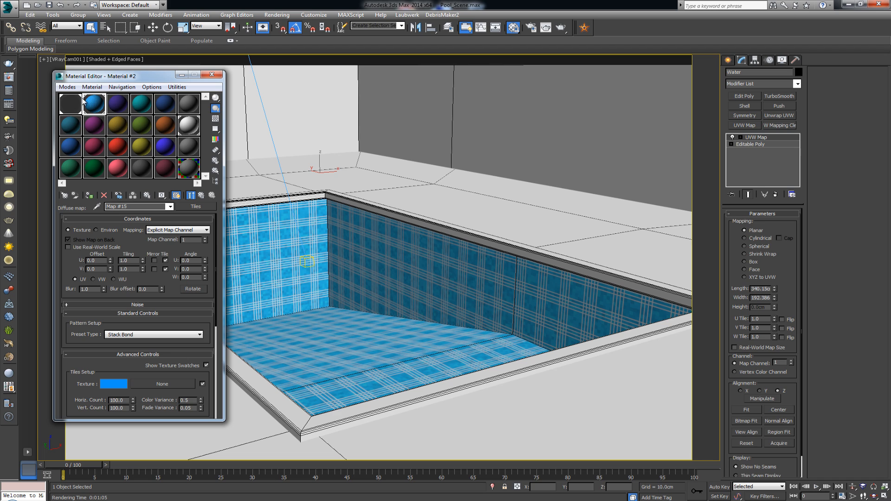
click(74, 108)
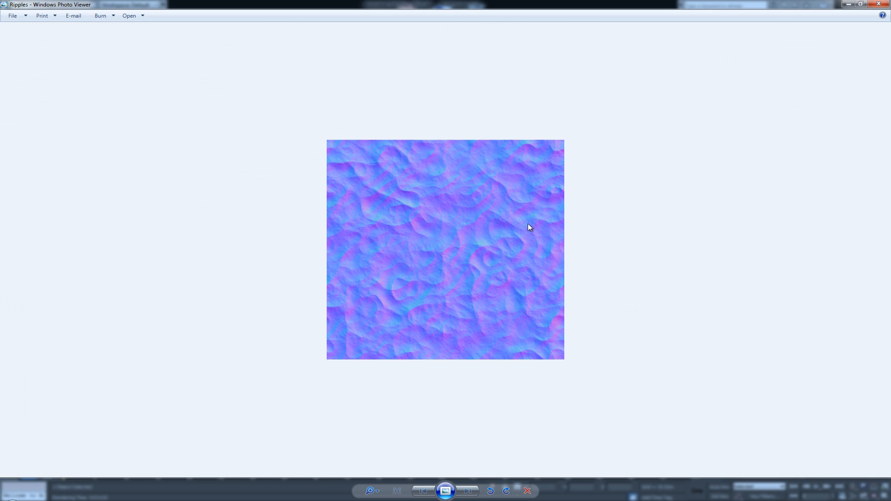
Examine the Ripples normal map image up close in Windows Photo Viewer and close the viewer.
scroll(402, 258, up, 2)
scroll(414, 263, down, 2)
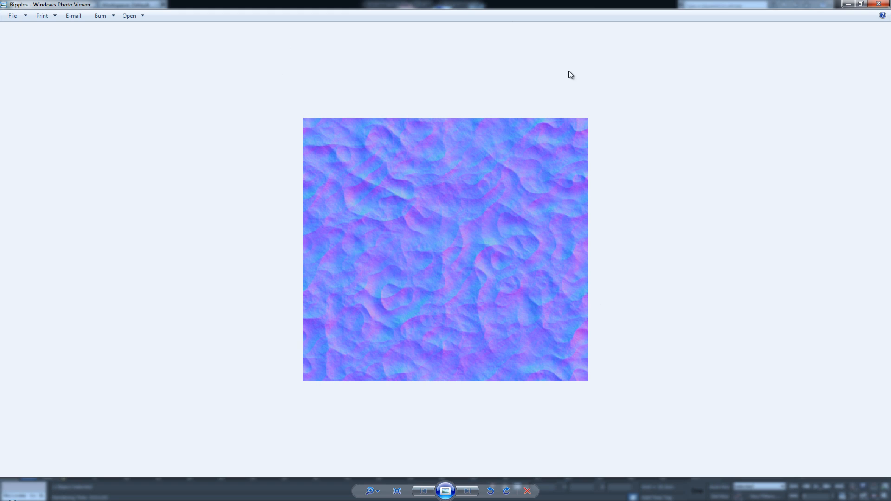
click(878, 4)
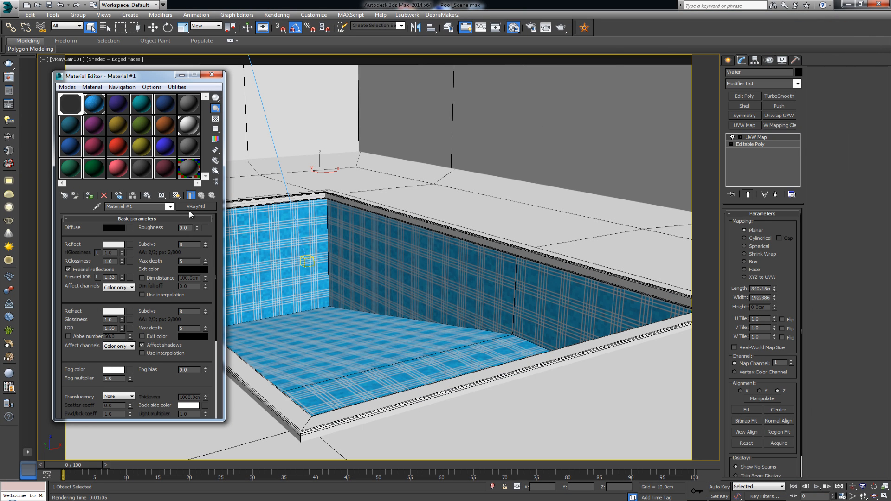
Show the checkered background behind the water material's sample and expand the material's Maps rollout.
click(215, 118)
scroll(159, 380, down, 5)
click(142, 389)
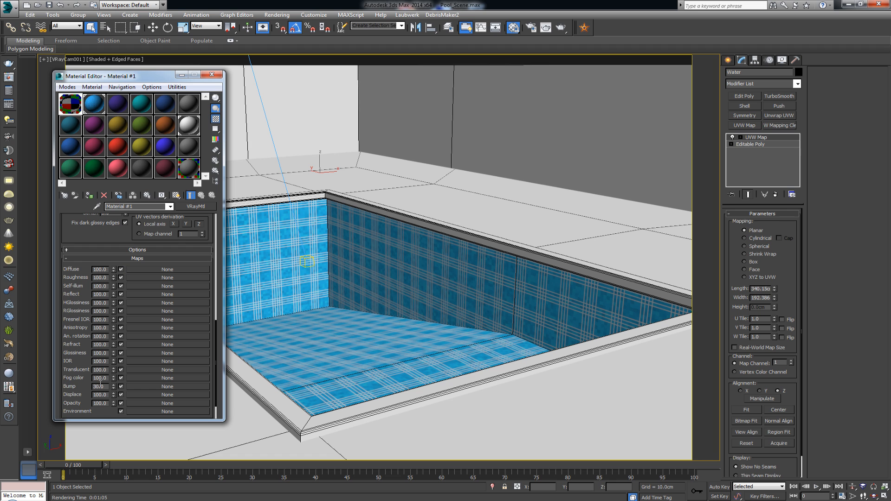
Assign a VRayNormalMap to the water material's Bump slot and load Ripples.png as its normal map.
click(145, 385)
scroll(182, 343, down, 3)
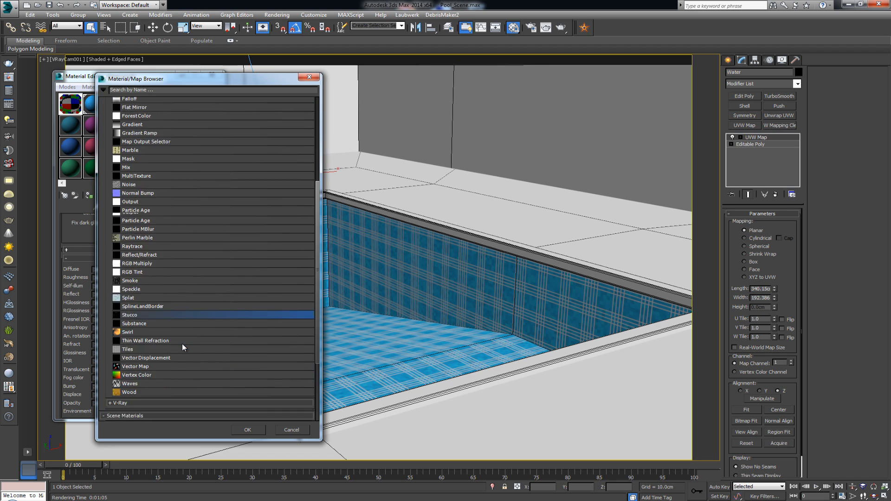
scroll(182, 344, down, 4)
click(139, 310)
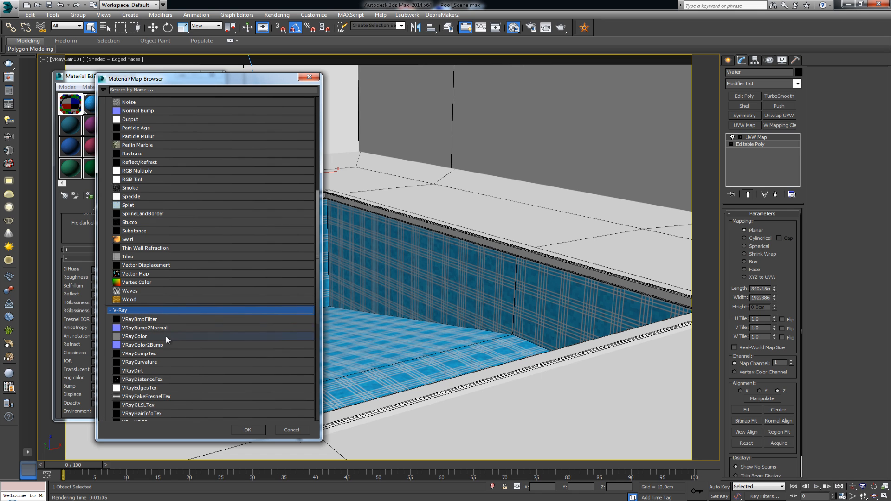
scroll(166, 336, down, 6)
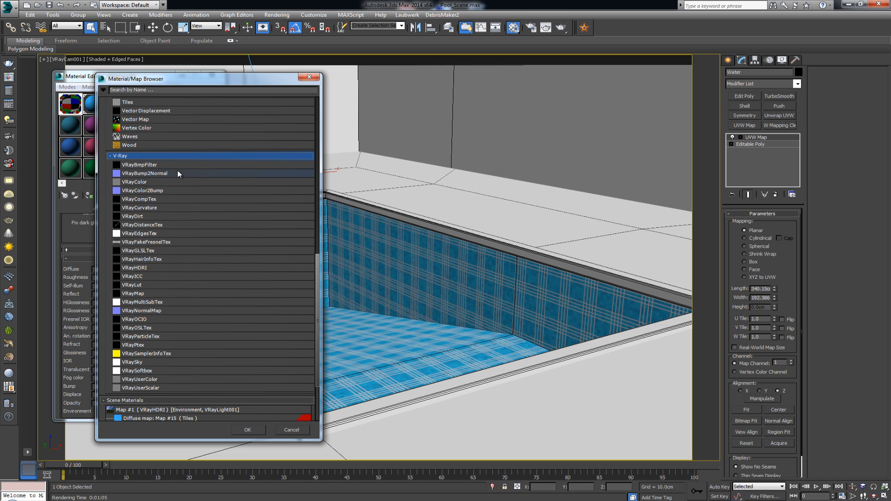
click(162, 175)
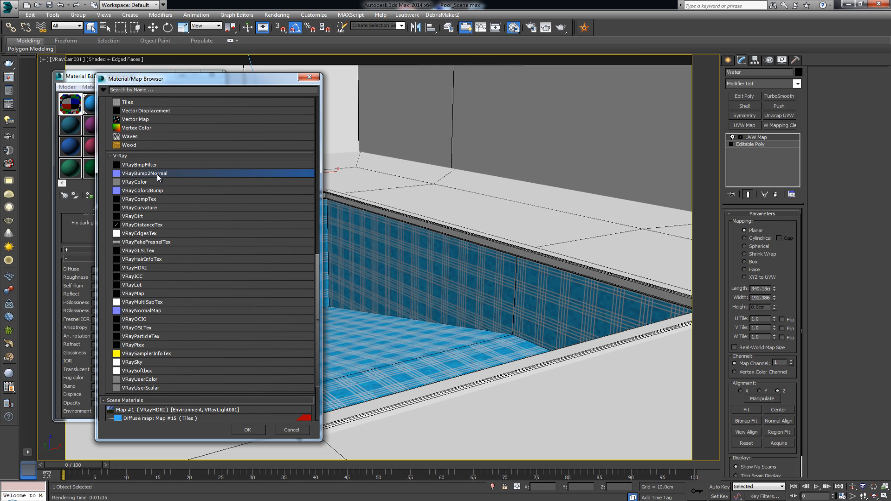
click(126, 311)
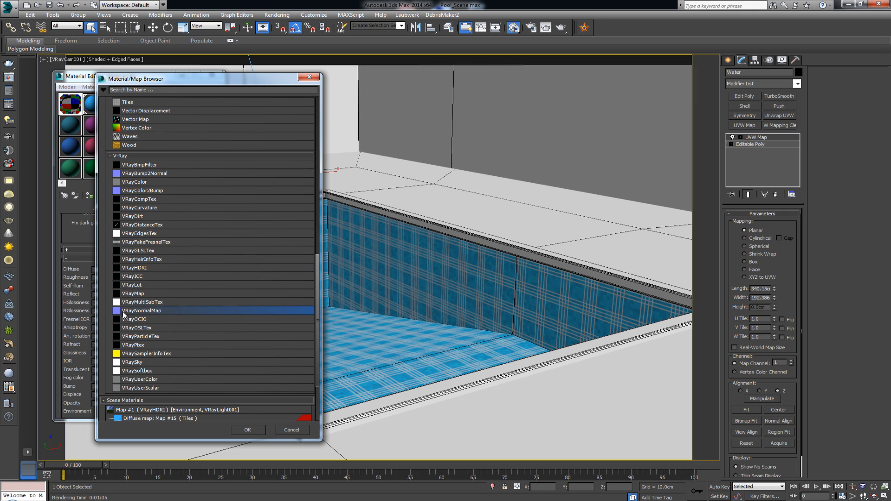
double_click(163, 311)
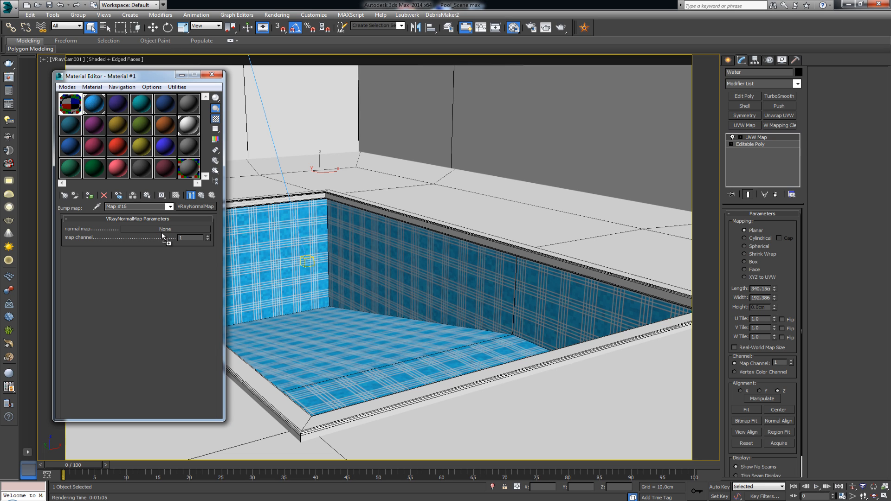
drag(161, 232, 154, 230)
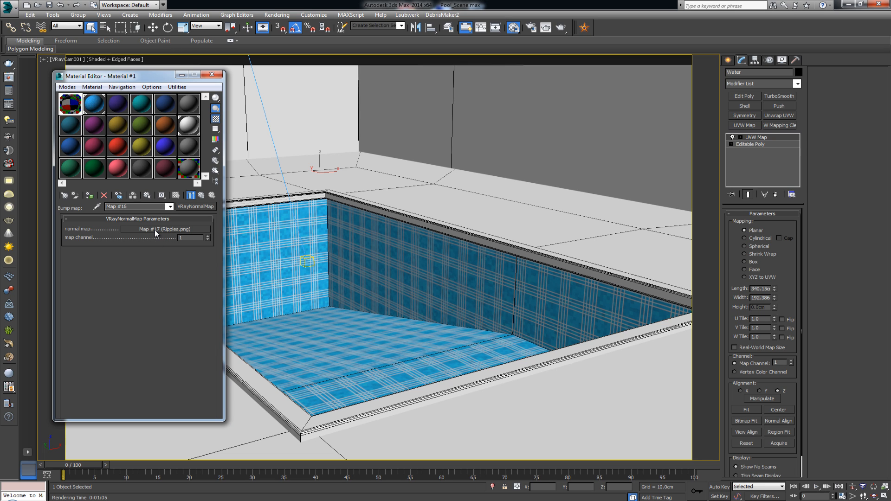
Examine enlarged sample previews of the tile material and the rippled water material, and close both preview windows.
double_click(95, 107)
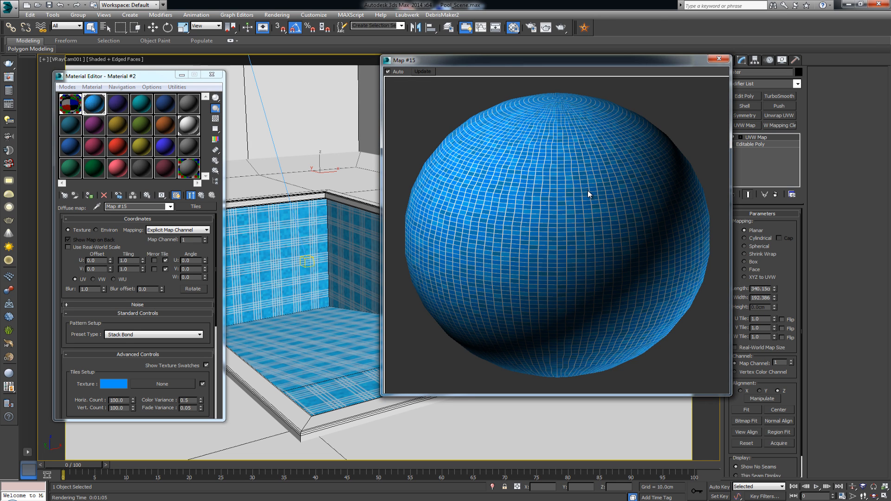
click(201, 196)
click(72, 108)
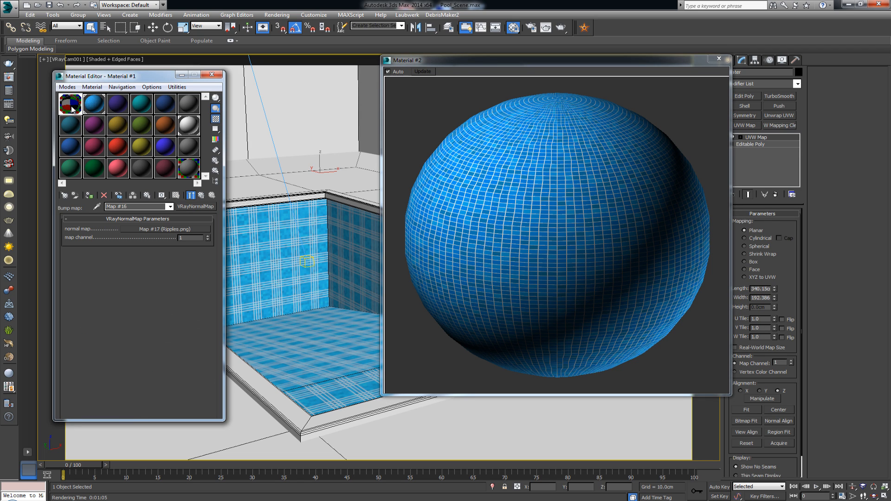
double_click(72, 109)
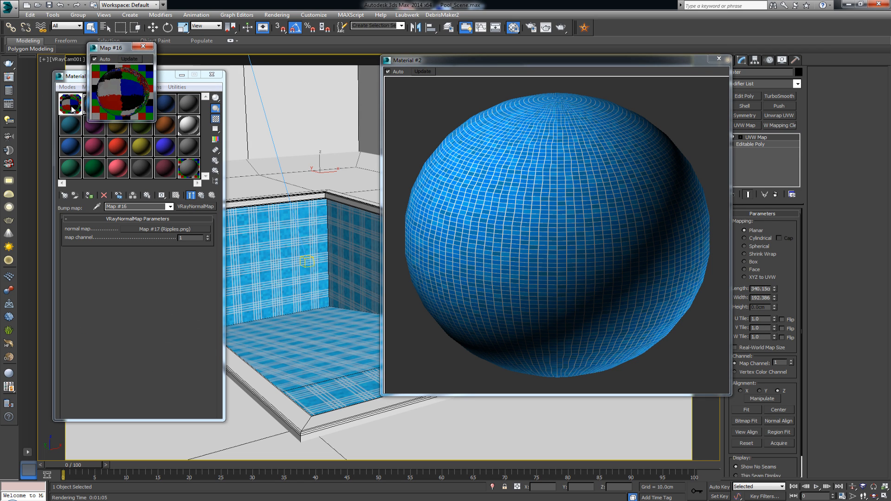
drag(155, 121, 358, 234)
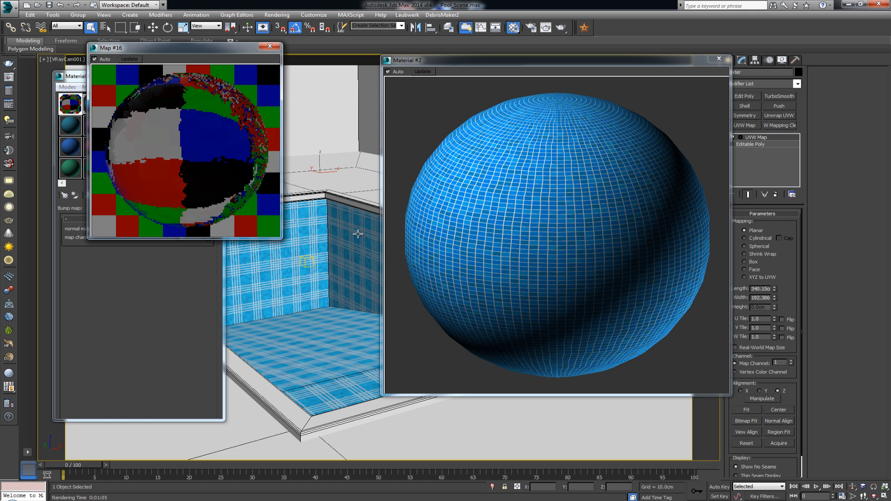
click(724, 57)
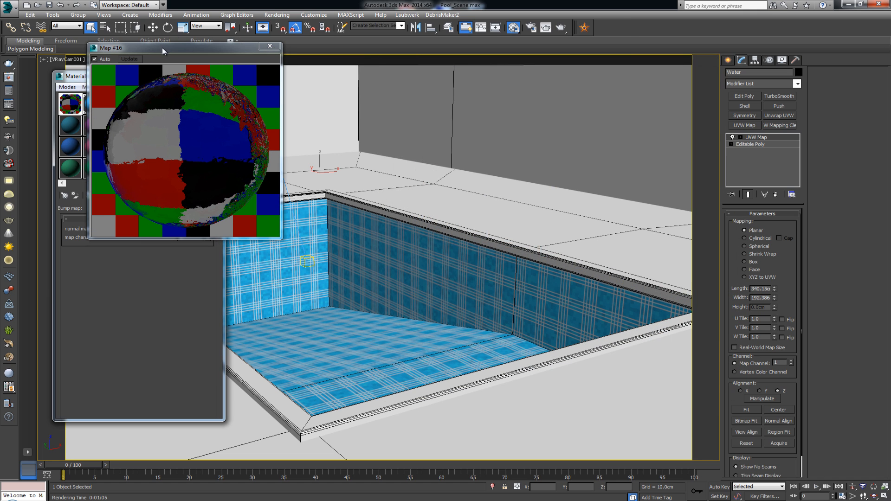
drag(162, 48, 435, 89)
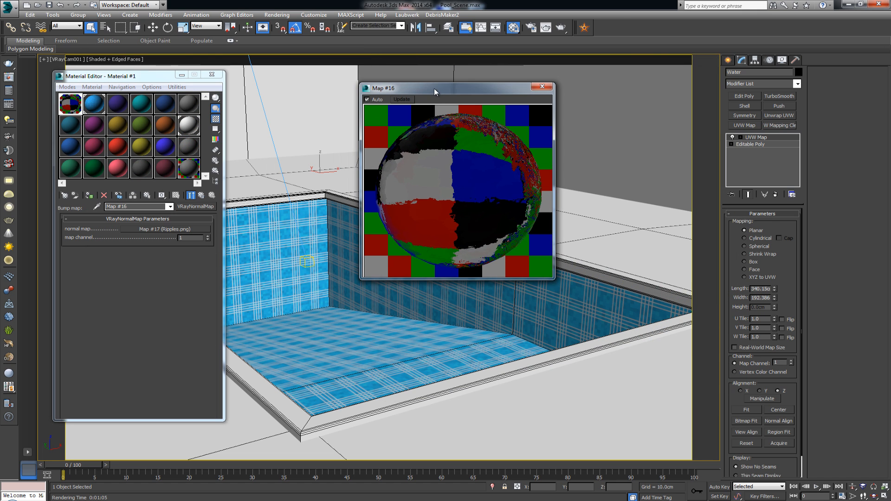
click(542, 88)
Close the Material Editor and reopen the V-Ray frame buffer.
click(204, 196)
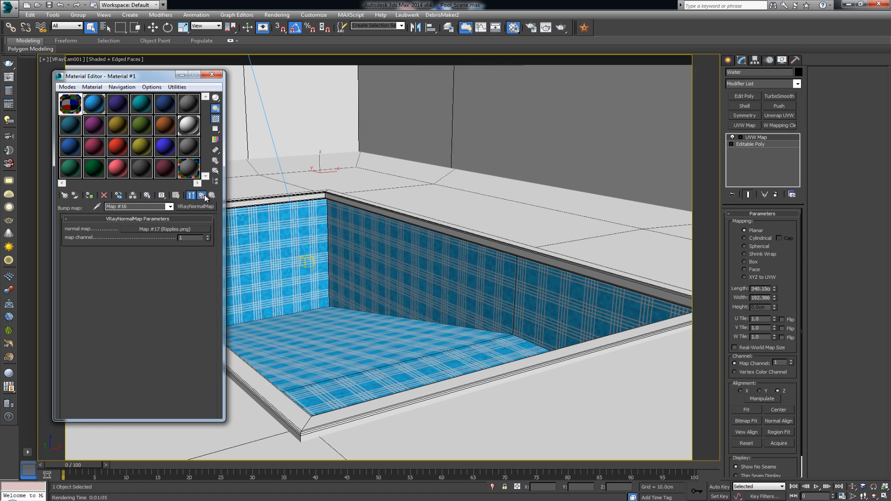
click(211, 76)
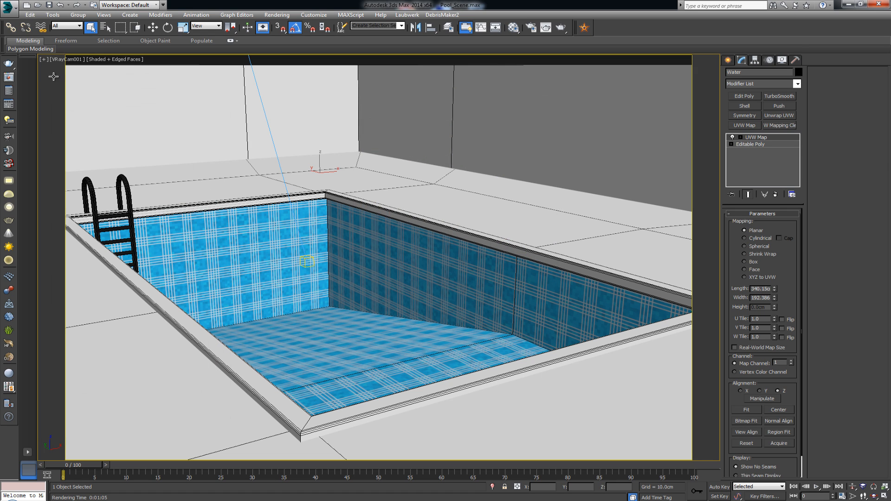
click(9, 77)
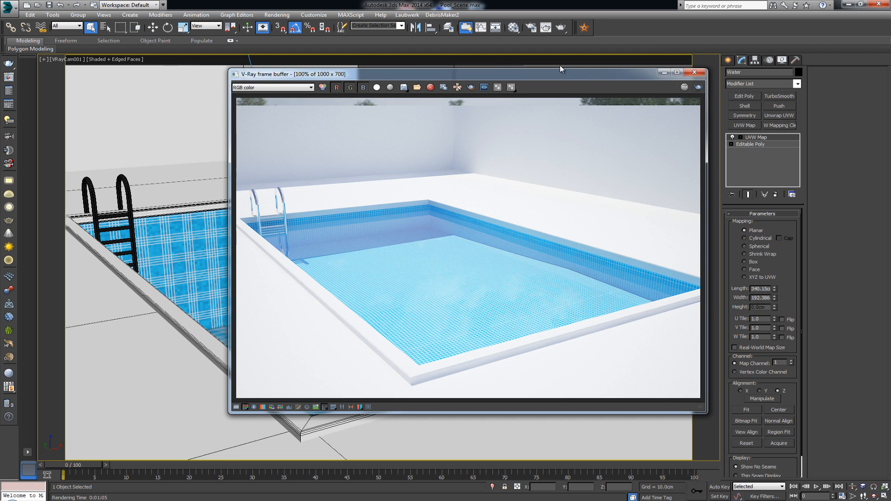
click(644, 72)
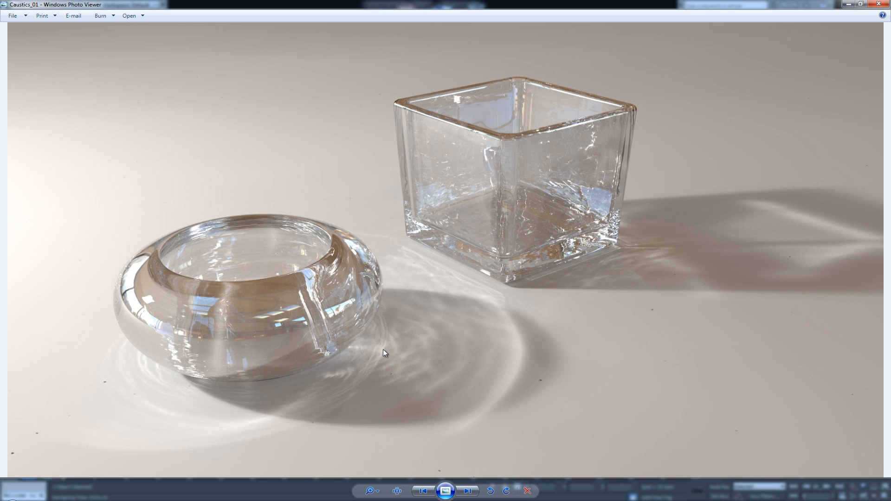
View the Caustics_02 reference image, close the photo viewer, and move the frame buffer away from the viewport's pool ladder.
key(Right)
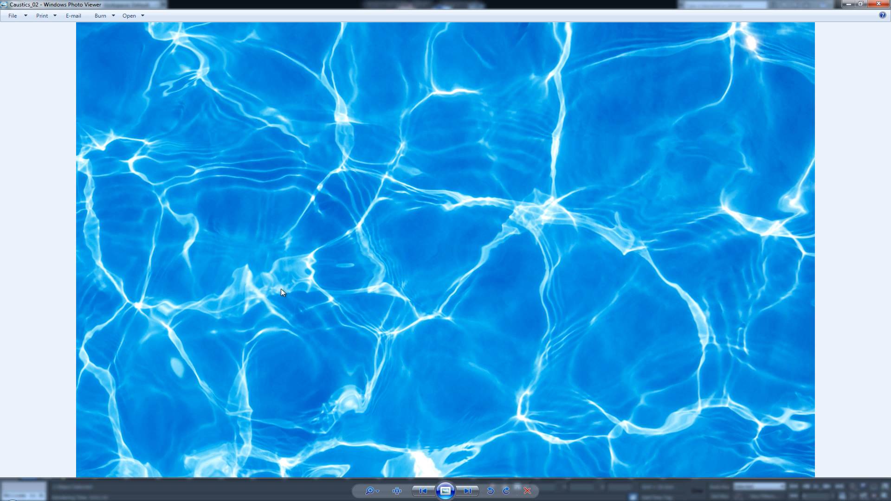
click(879, 4)
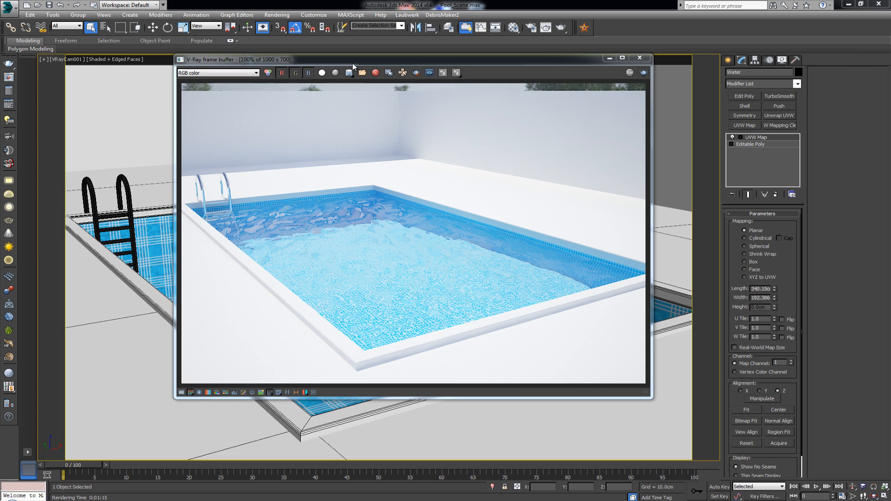
drag(352, 63, 472, 66)
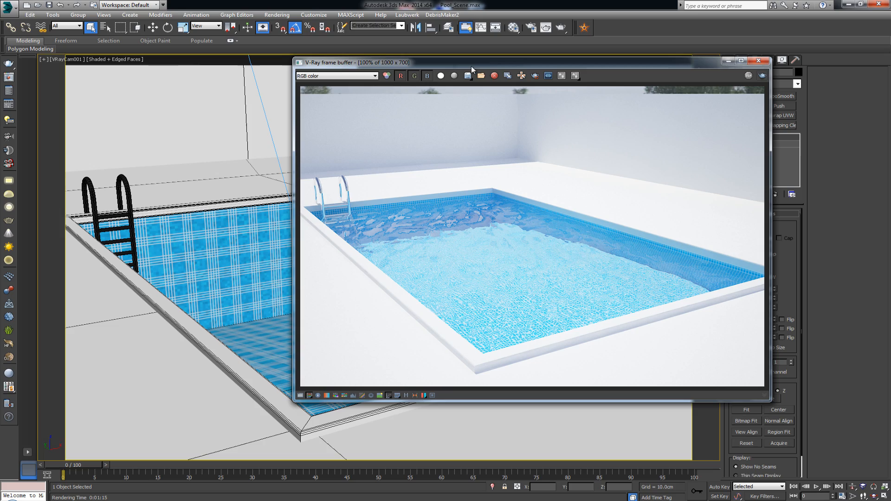
Enable Caustics in the V-Ray GI render settings.
click(563, 28)
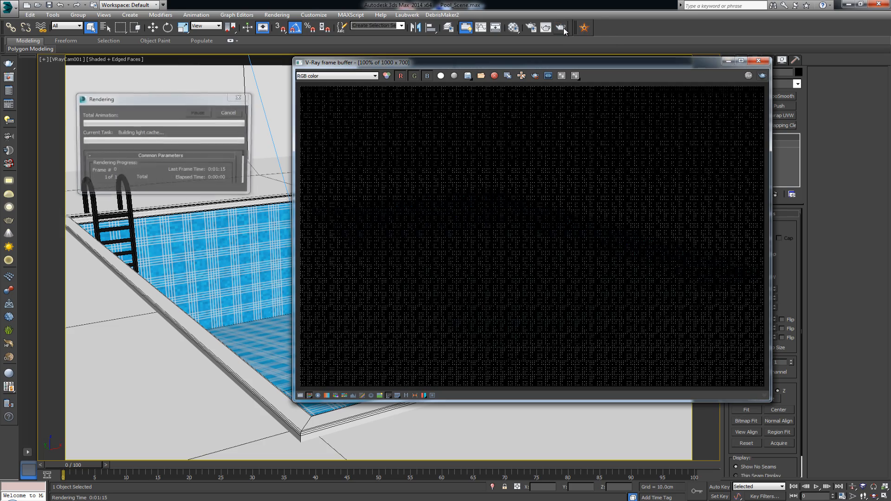
click(232, 113)
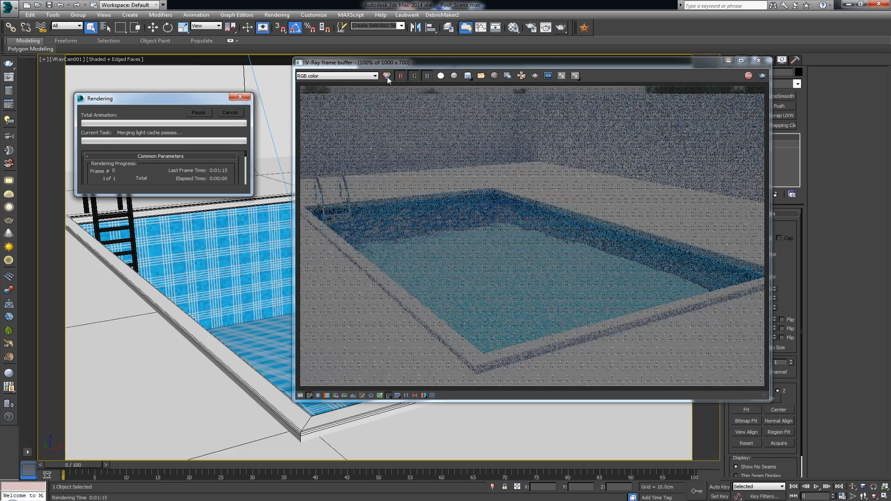
click(531, 28)
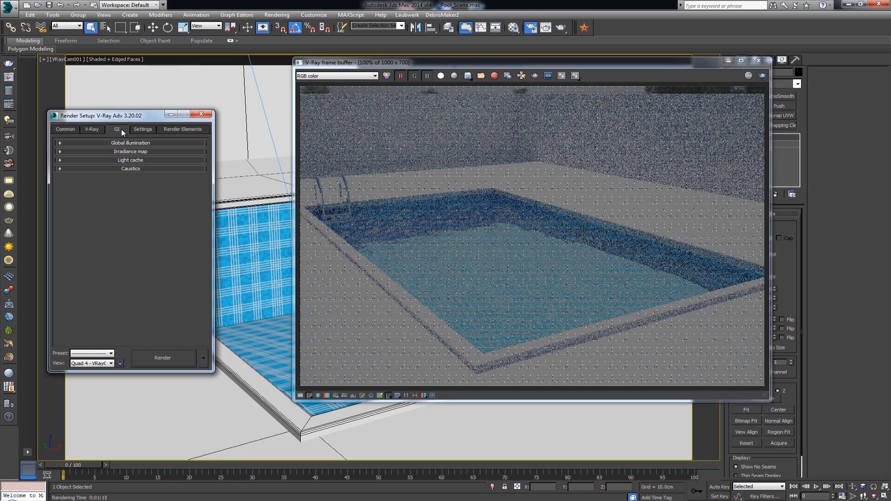
click(129, 169)
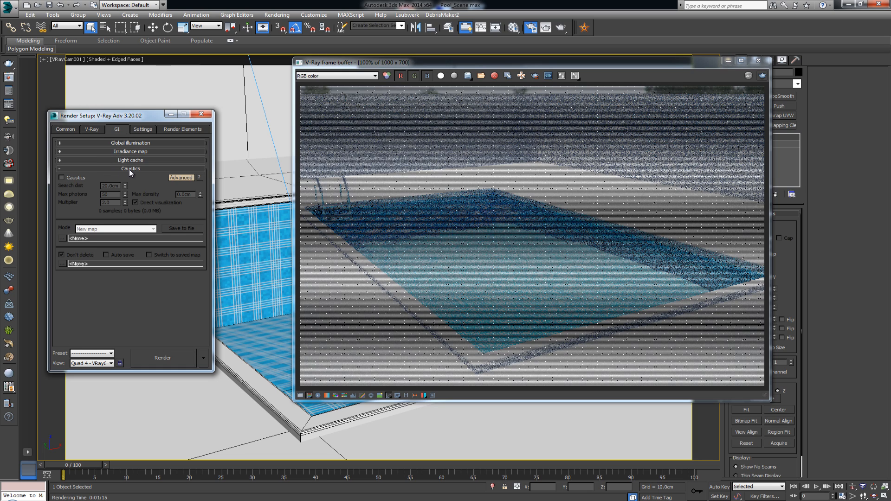
click(78, 179)
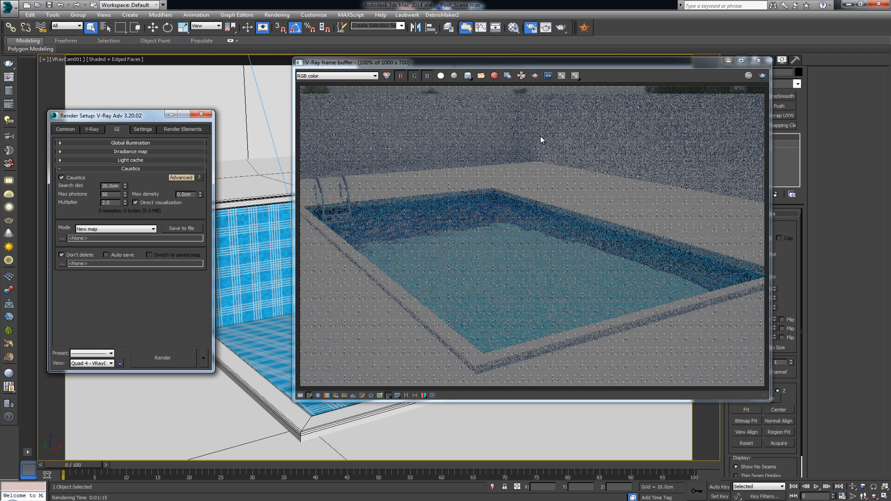
Render the pool with caustics enabled and inspect the rippled water at 200% zoom.
click(763, 77)
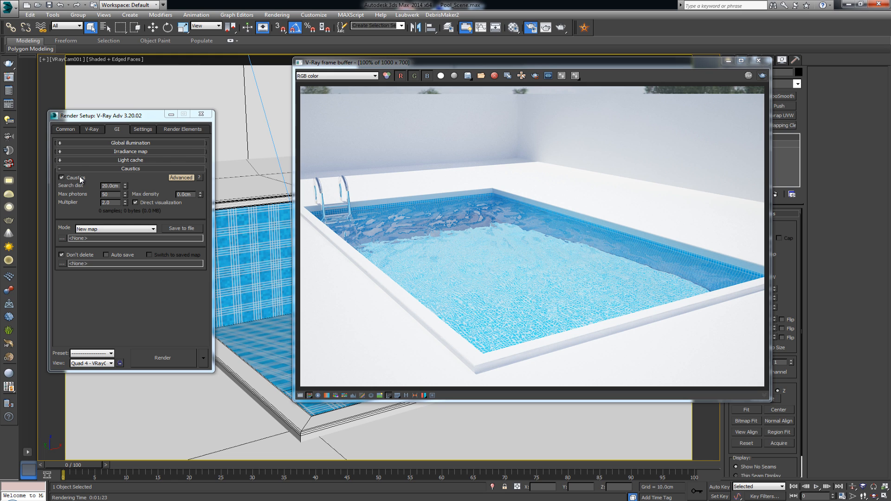
click(133, 168)
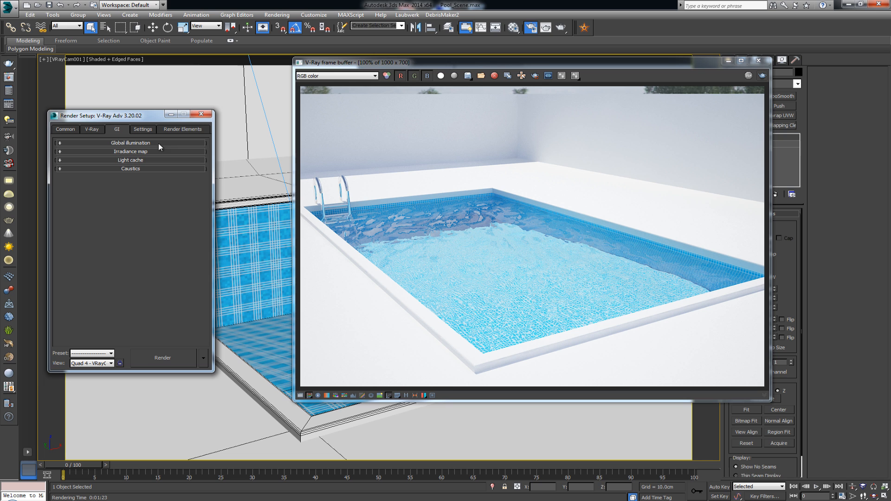
click(199, 114)
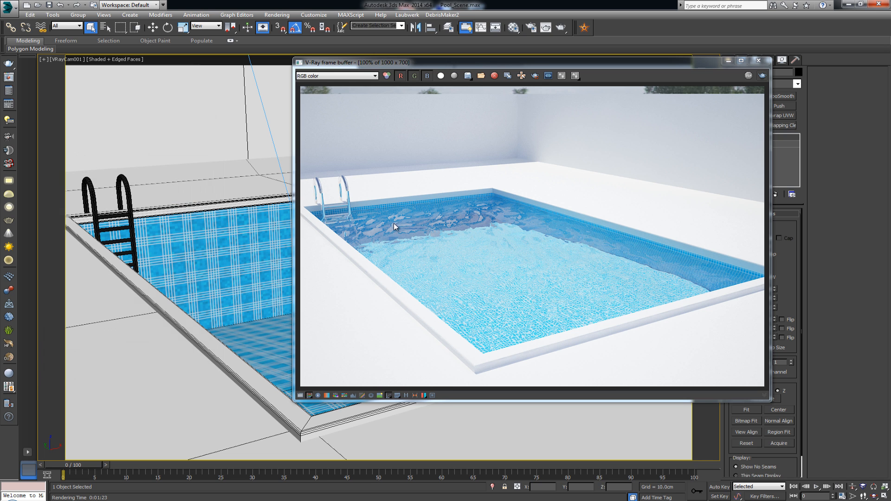
scroll(465, 247, up, 2)
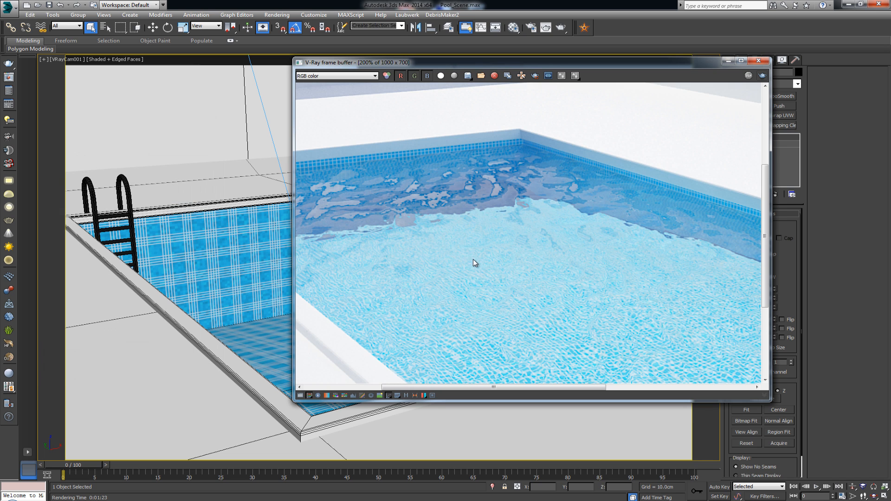
scroll(472, 259, up, 2)
scroll(434, 218, down, 1)
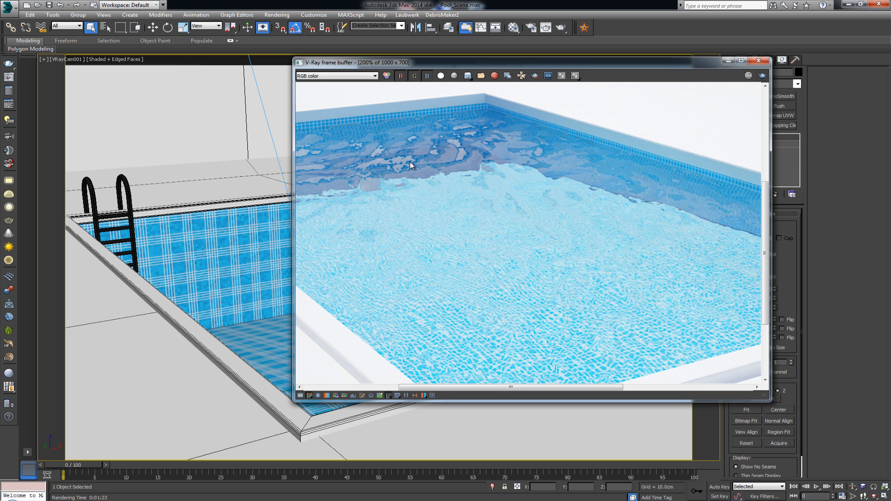
scroll(411, 165, down, 1)
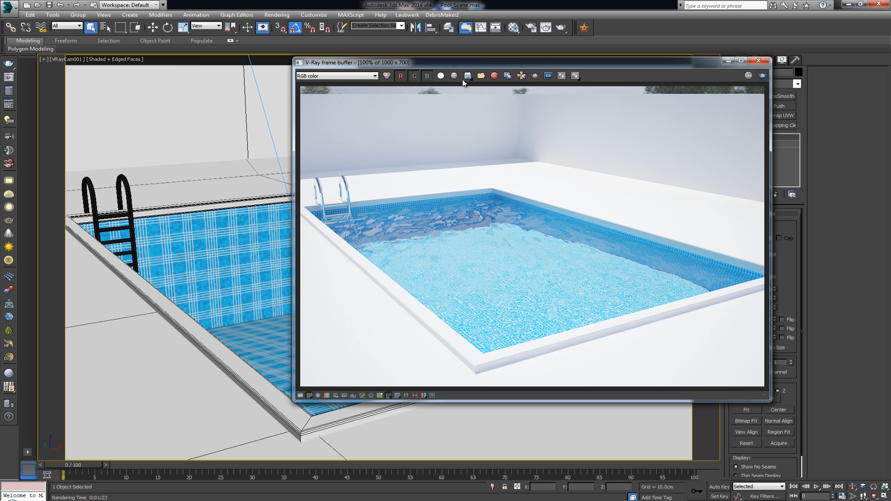
Clear the VRayNormalMap from the water material's Bump slot.
drag(477, 62, 571, 49)
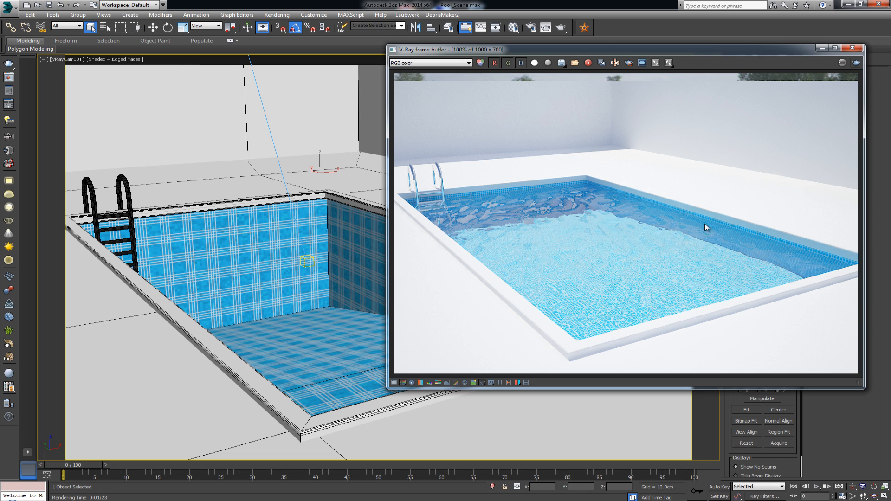
click(514, 27)
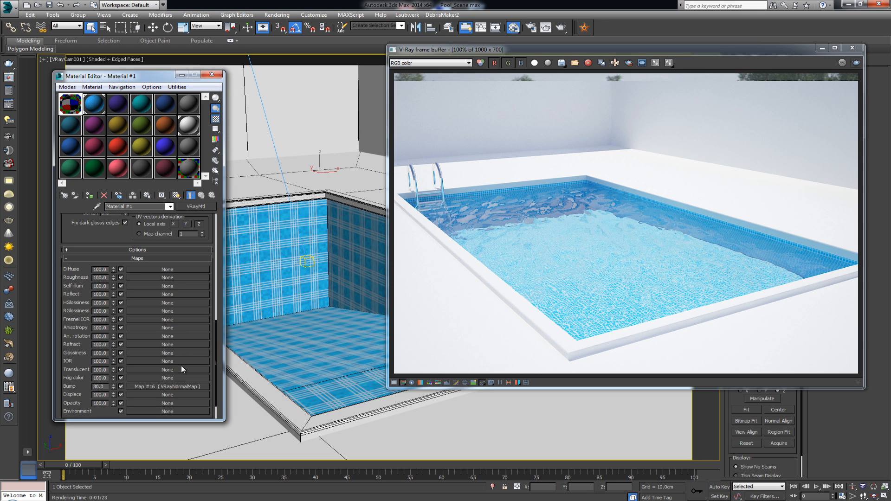
right_click(176, 387)
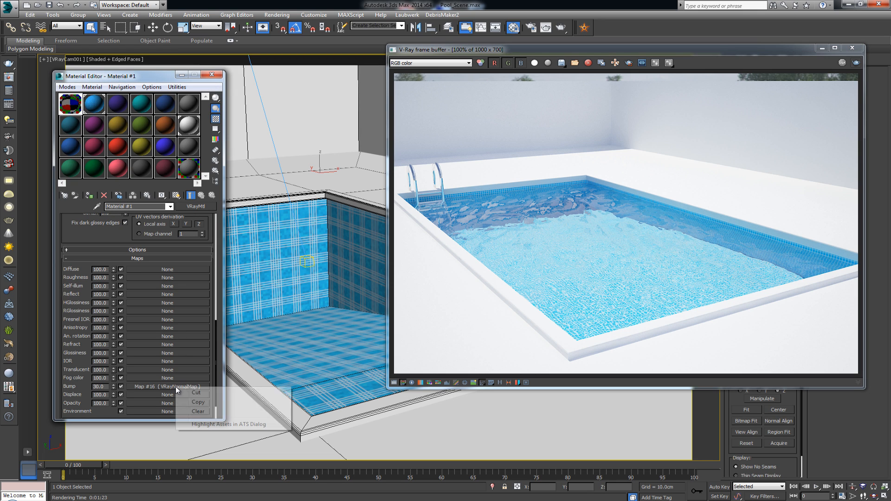
click(203, 411)
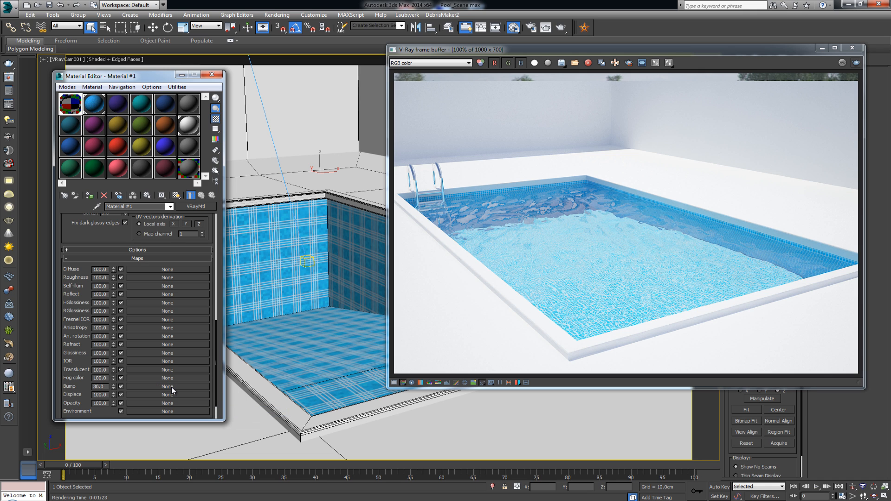
Assign a Noise map to the water material's Bump slot.
click(171, 388)
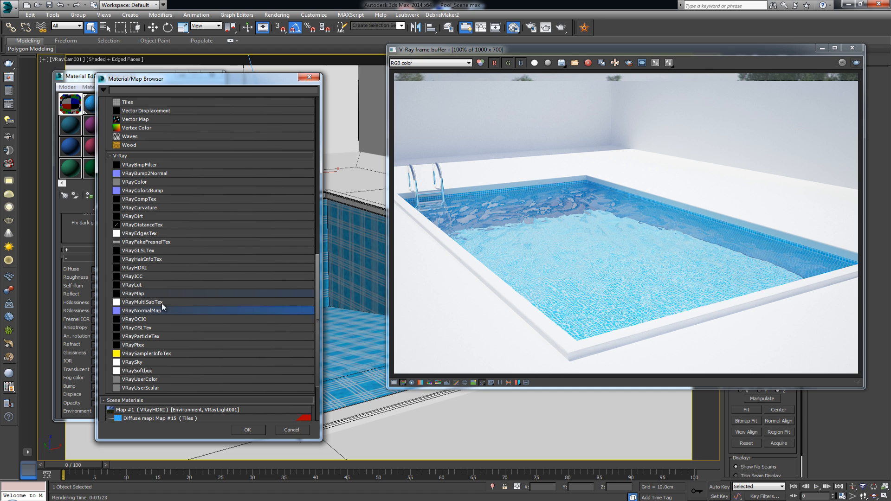
click(154, 294)
scroll(155, 296, up, 4)
scroll(154, 296, up, 5)
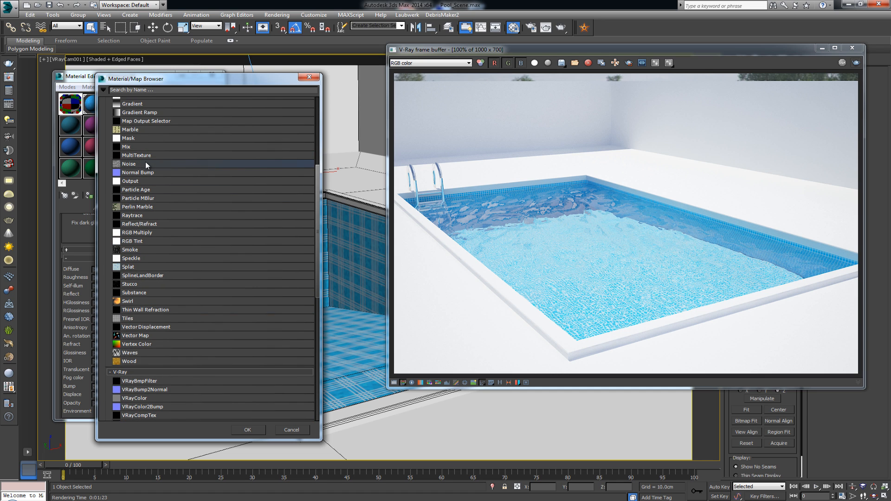
click(145, 162)
double_click(144, 163)
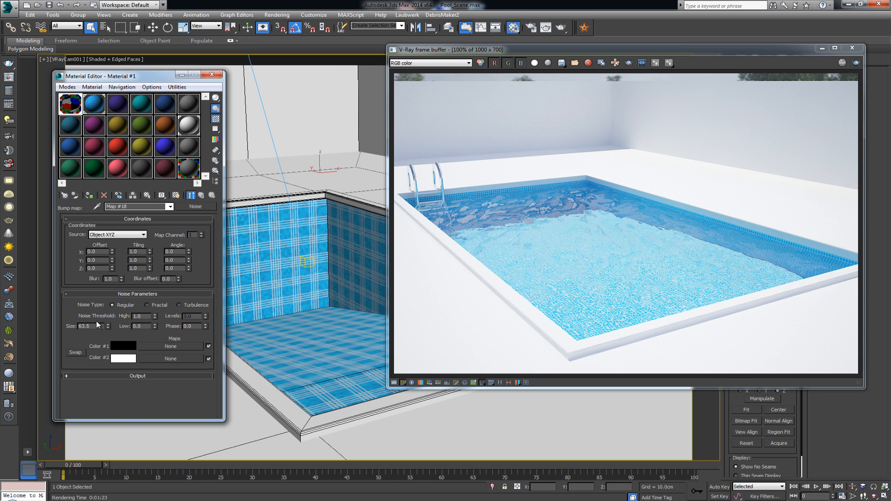
Set the Noise map's size to 30 and check the water material in an enlarged sample preview.
drag(90, 326, 78, 325)
text(30)
key(Return)
double_click(75, 108)
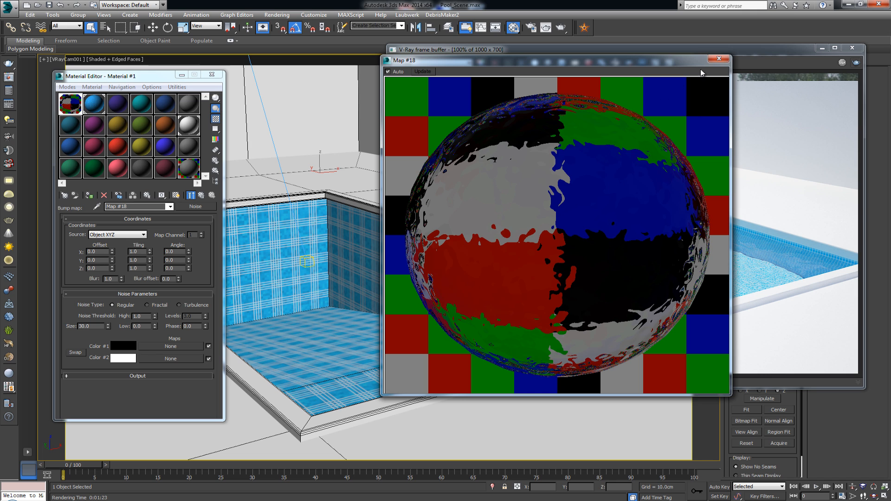
click(719, 58)
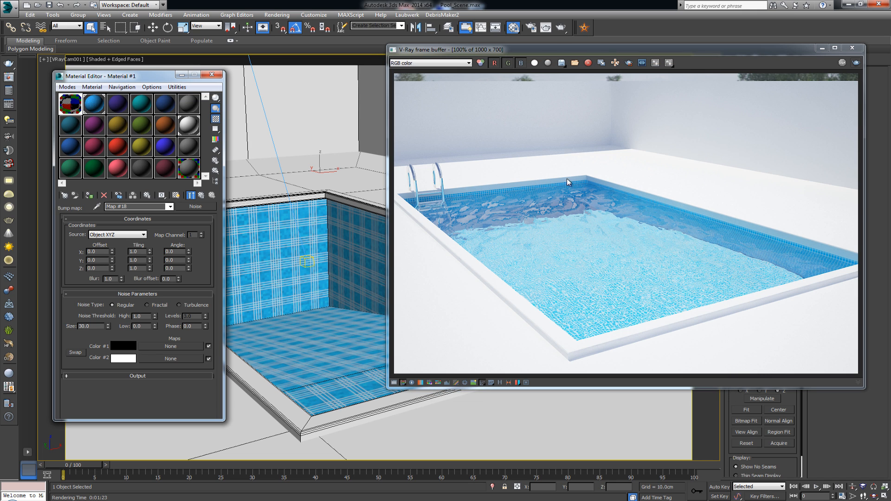
Define a render region over the ladder end of the pool and render it.
click(629, 64)
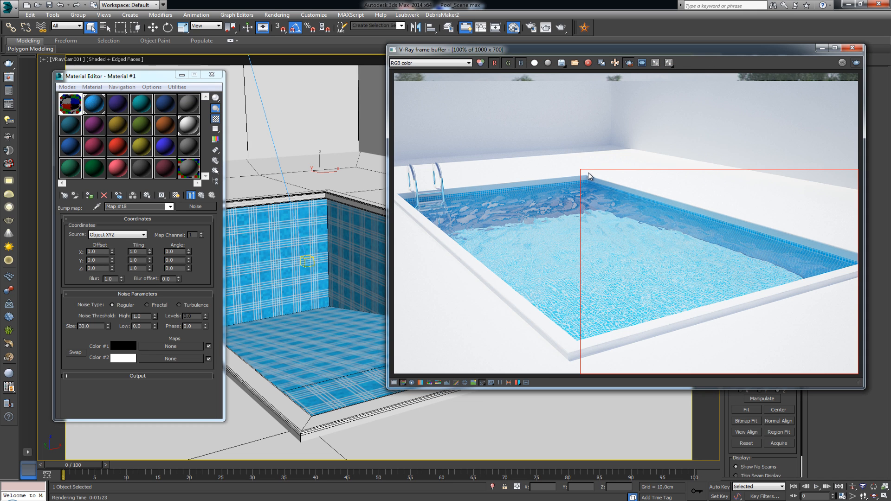
drag(589, 171, 397, 346)
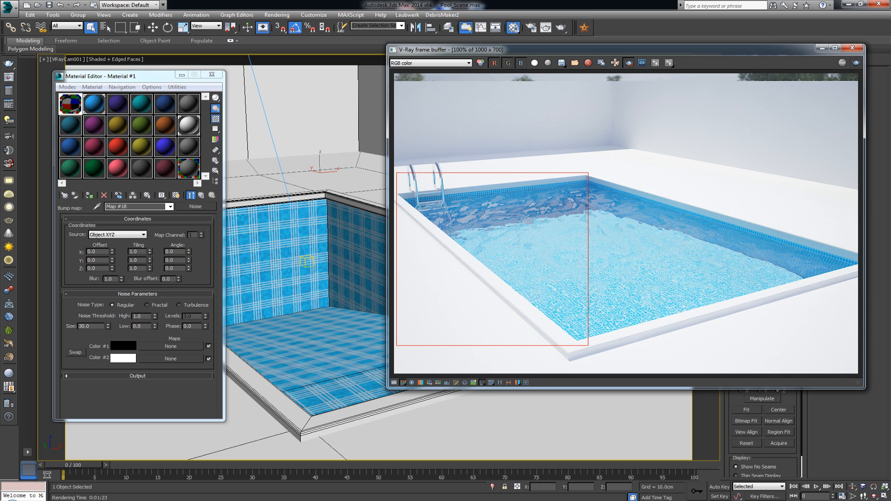
drag(402, 162, 548, 272)
click(856, 63)
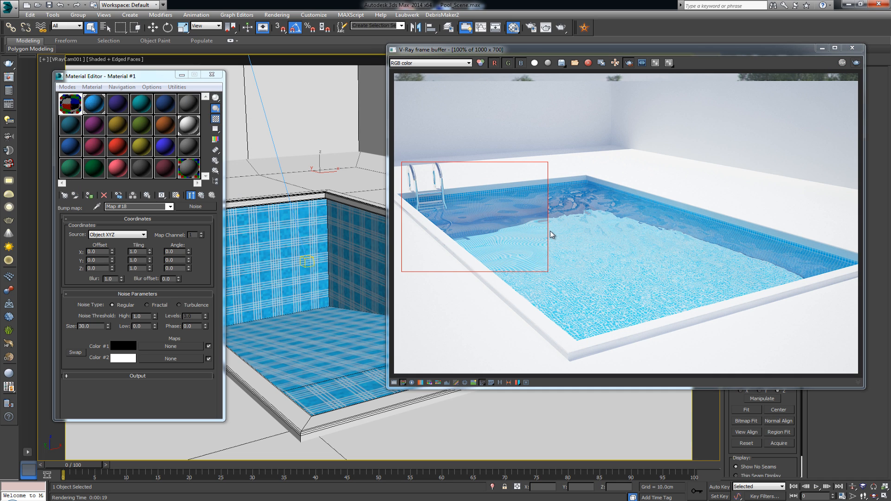
Redraw the render region to cover the whole pool and render it.
click(633, 65)
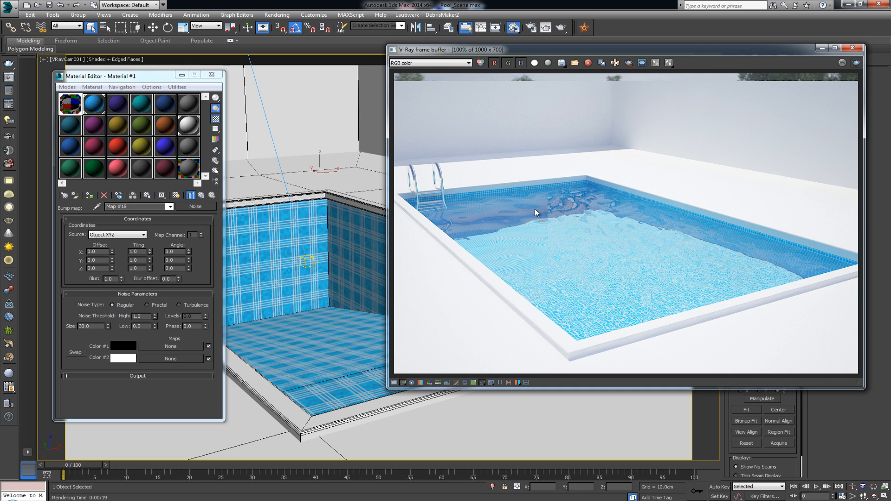
click(629, 63)
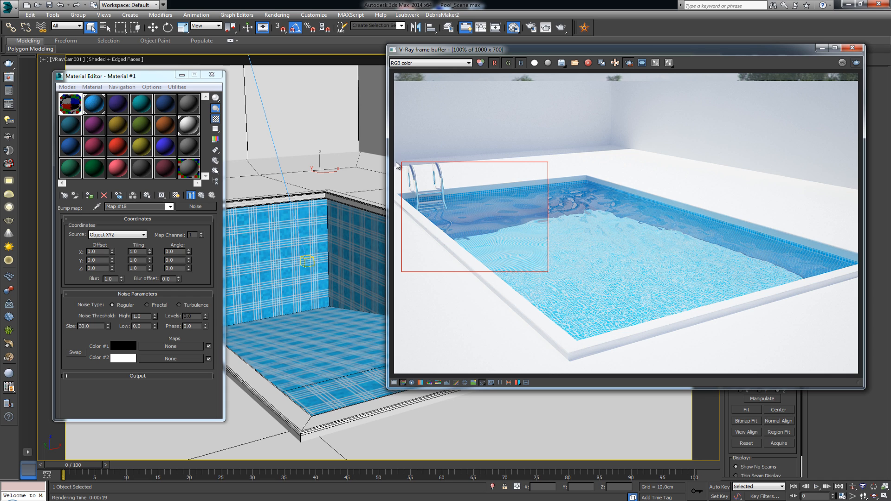
drag(397, 163, 890, 357)
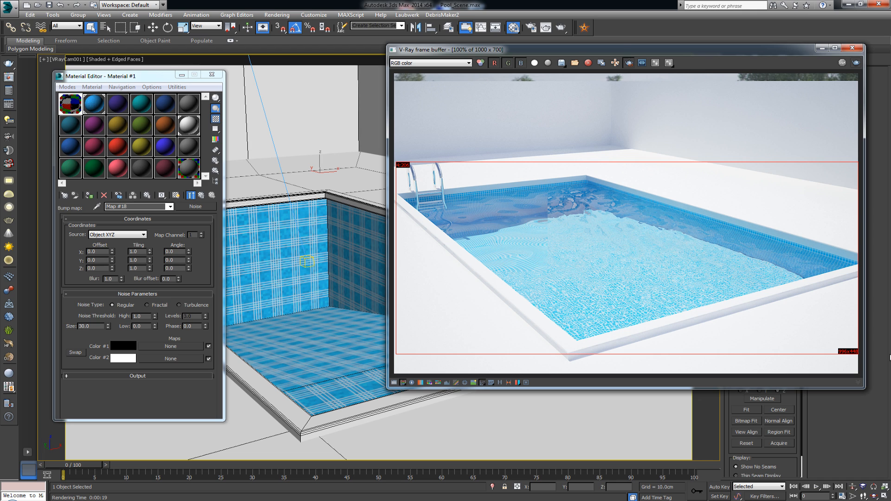
click(857, 63)
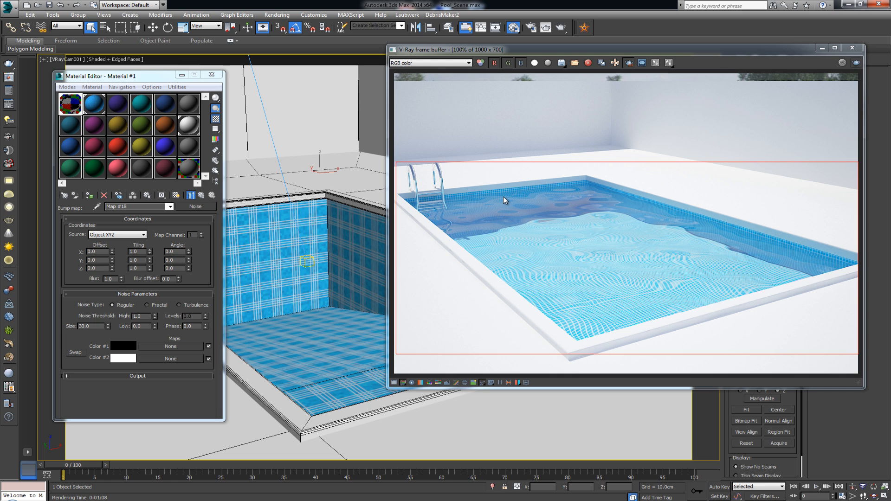
Replace the bump Noise map with a Mix map, keeping the old map as a sub-map.
drag(97, 327, 72, 326)
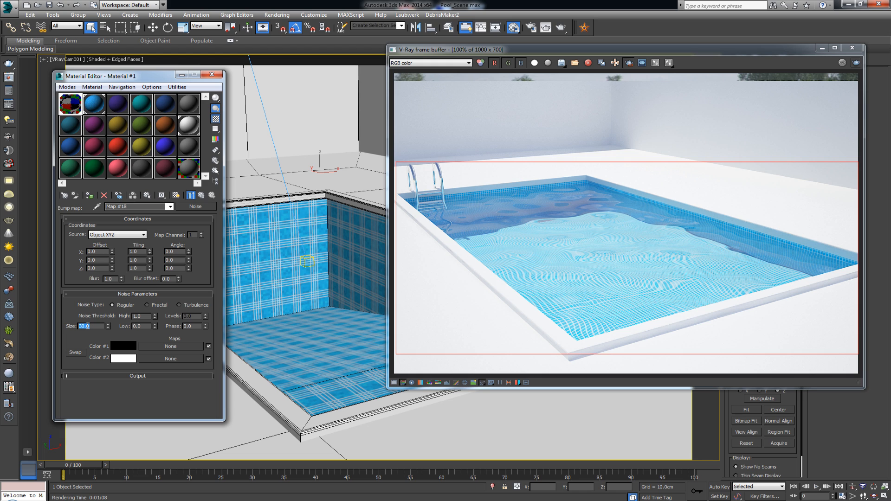
click(202, 206)
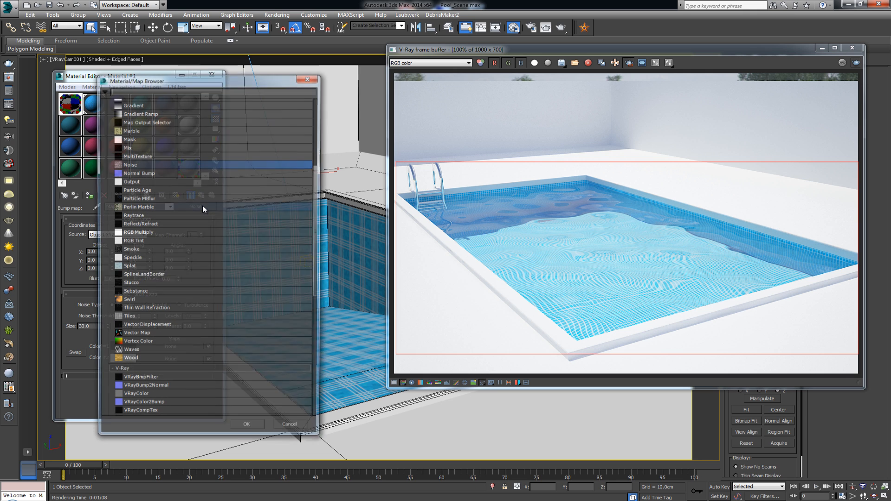
double_click(134, 148)
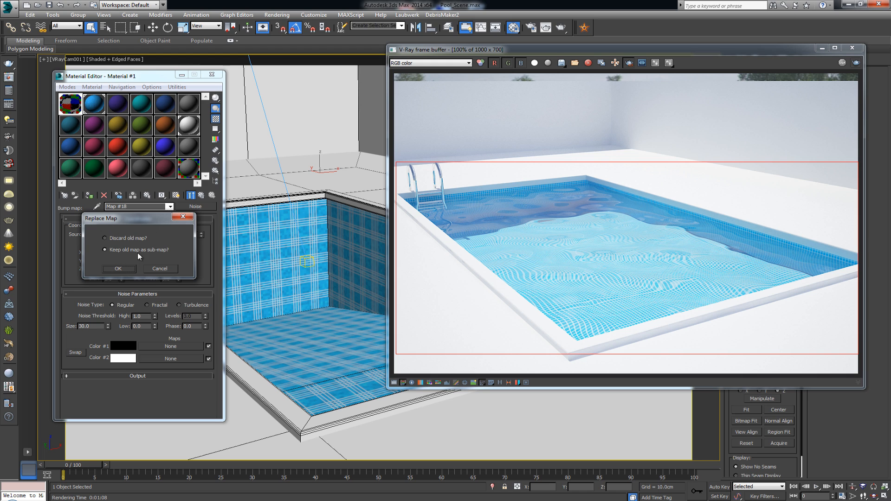
click(118, 269)
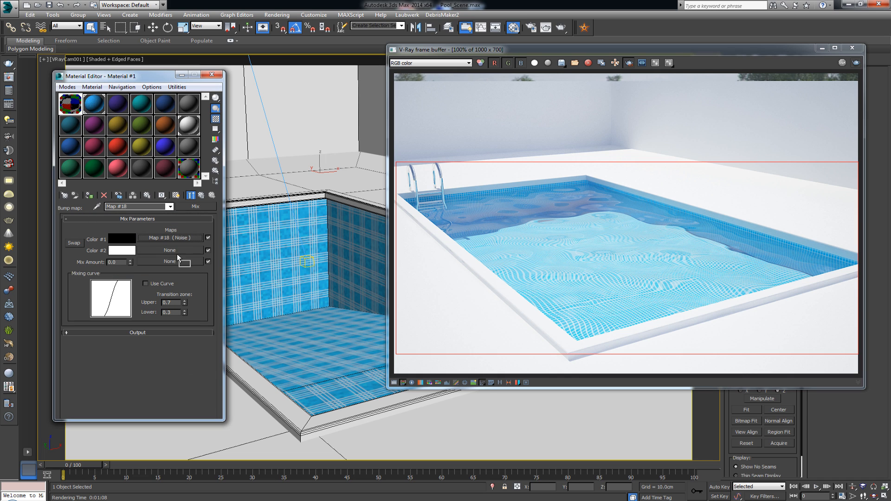
Copy the Noise map from the Mix map's Color #1 slot to Color #2 and open the copy's parameters.
drag(180, 238, 175, 251)
click(128, 272)
click(174, 252)
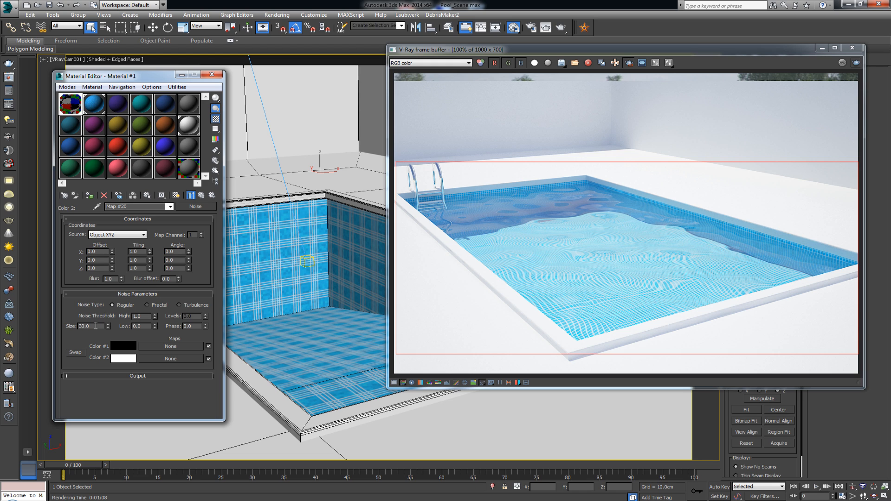
Set the size of the Noise map in the Color #2 slot to 8 and return to the Mix map.
double_click(96, 326)
text(8)
key(Return)
click(190, 327)
double_click(189, 327)
click(93, 335)
click(202, 196)
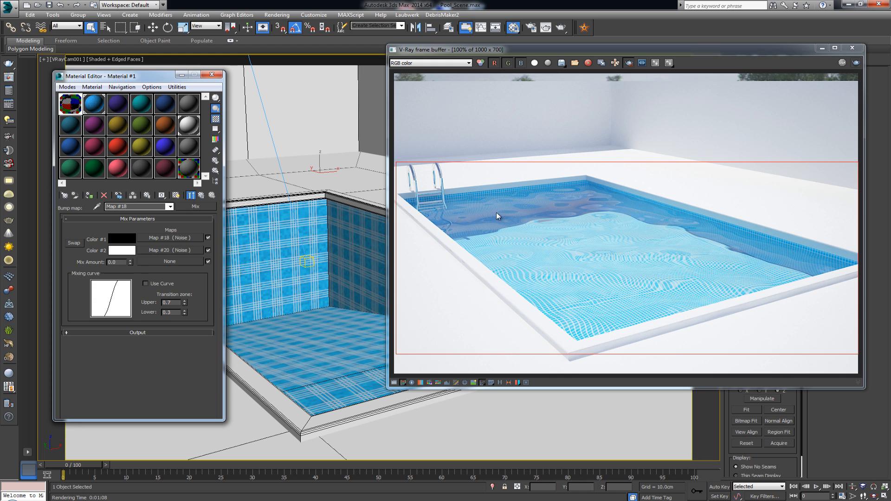
Set the Mix map's Mix Amount to 50 and render the pool region.
click(122, 262)
drag(122, 262, 102, 263)
click(857, 63)
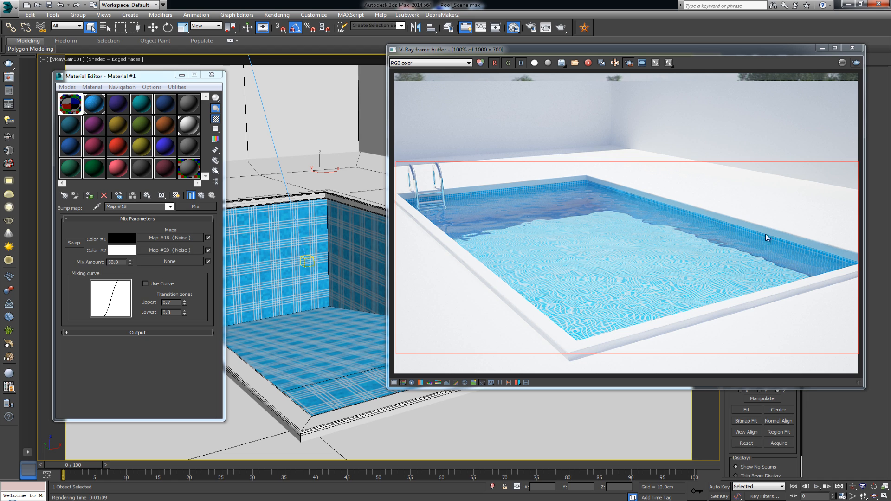
Set the water material's bump amount to 60 and the Mix Amount to 70, and render the pool region.
double_click(121, 262)
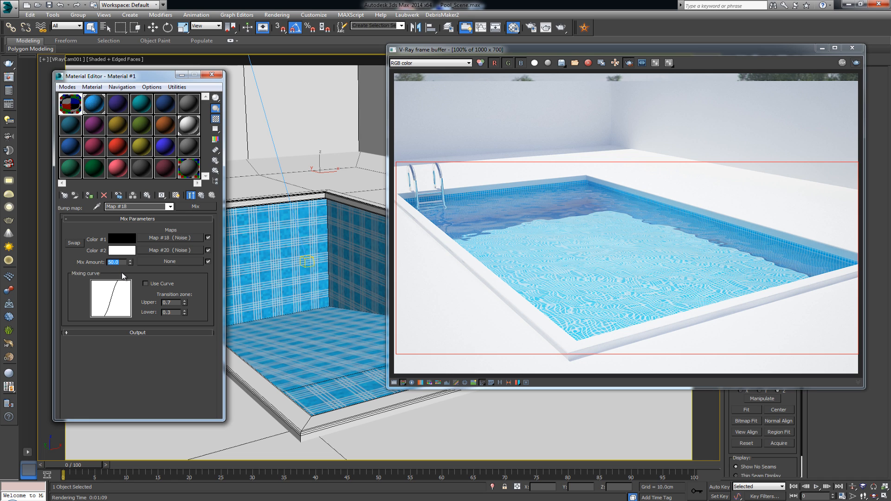
click(122, 275)
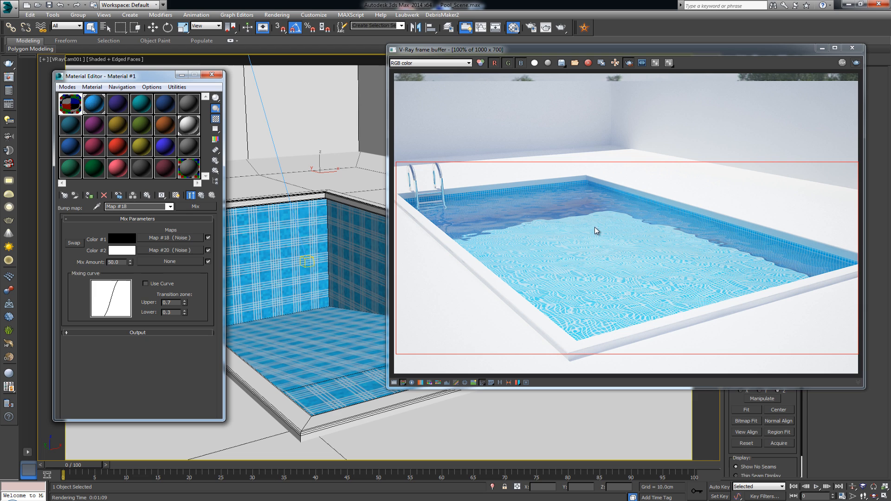
click(203, 196)
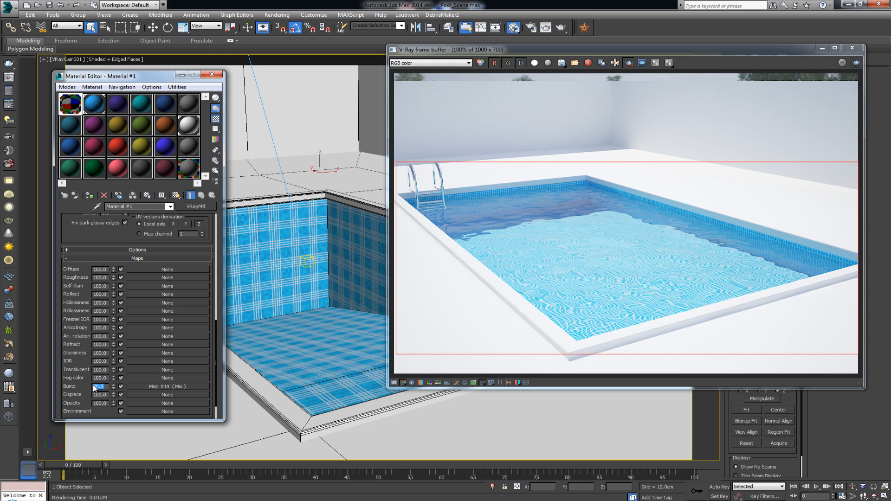
text(30)
click(163, 387)
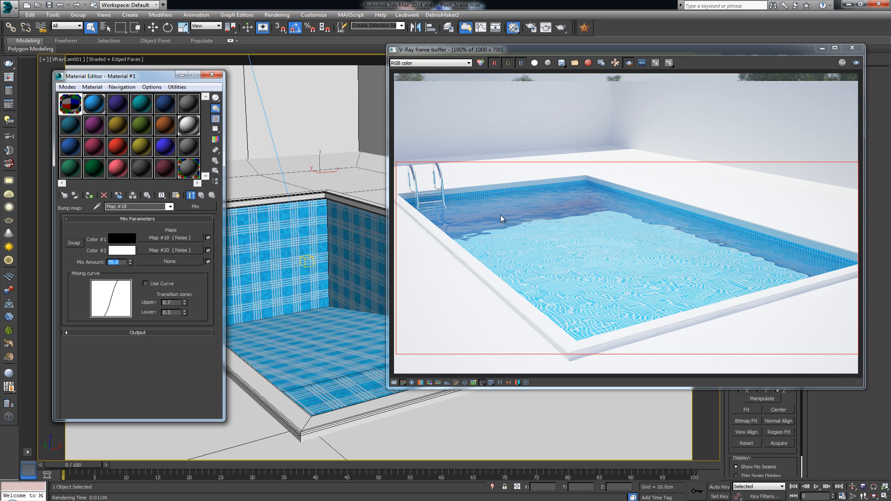
click(857, 63)
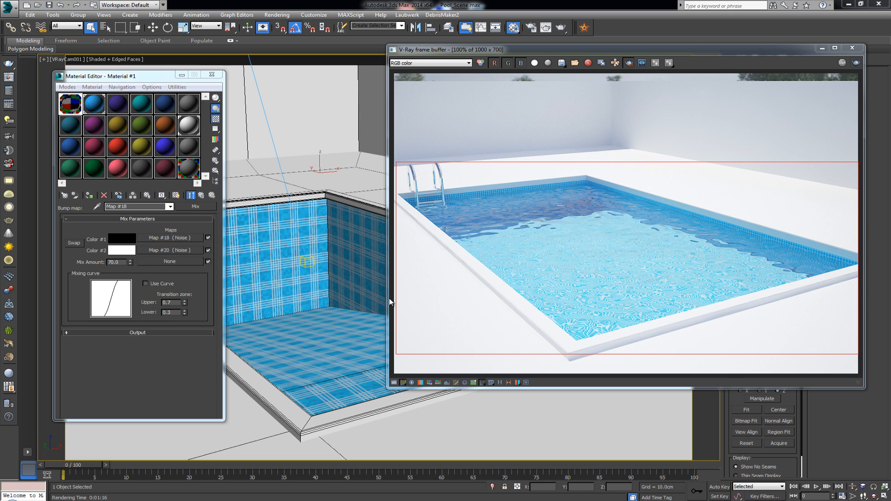
Disable the water material's bump map and close the frame buffer and the Material Editor.
click(202, 196)
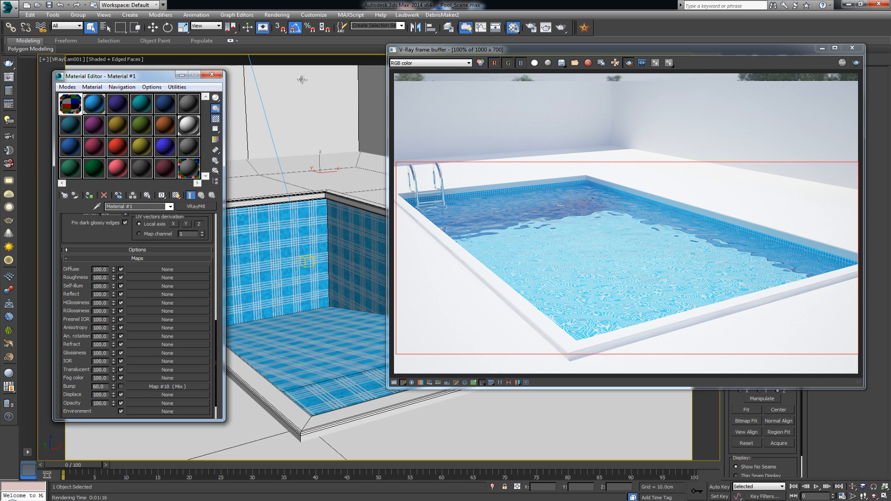
click(855, 50)
click(212, 74)
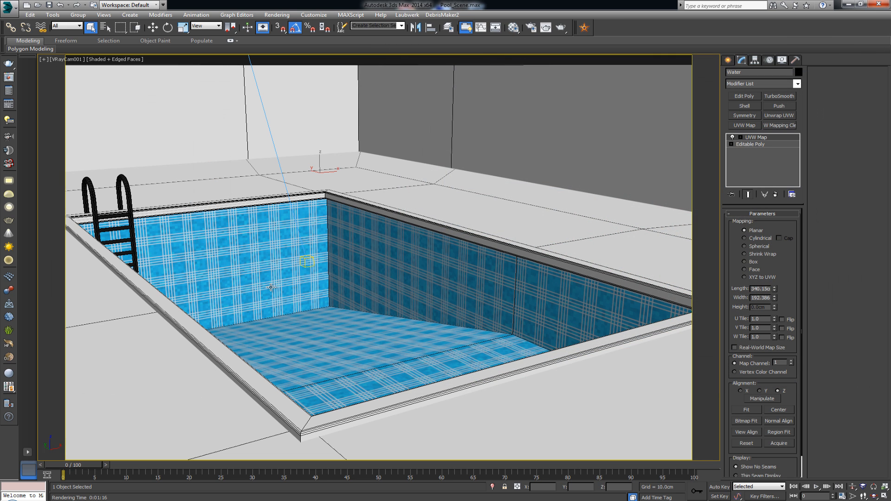
Isolate the water plane in a perspective view and enter the edge level of its Editable Poly.
key(p)
scroll(272, 287, down, 5)
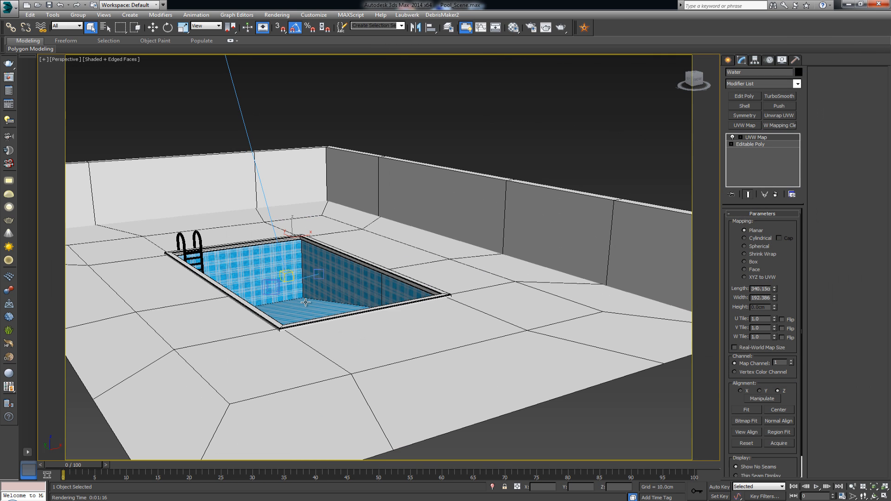
scroll(305, 302, down, 4)
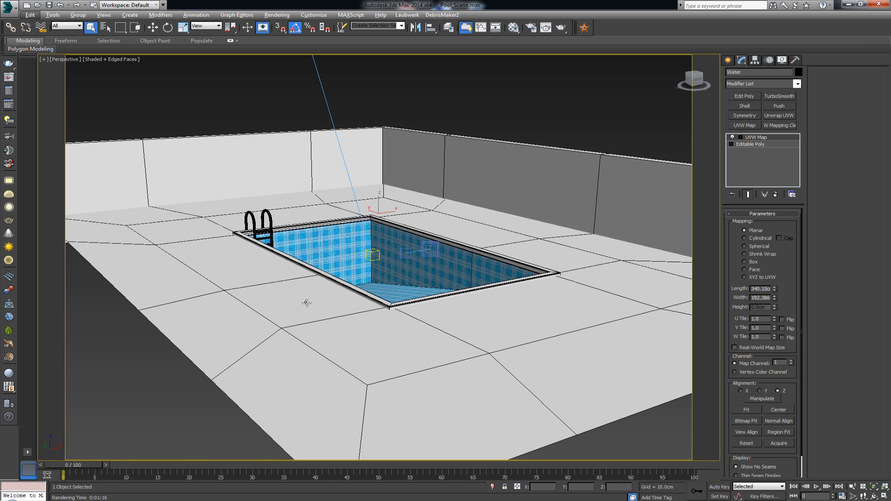
key(alt+q)
alt+middle_drag(505, 187, 631, 177)
click(771, 144)
key(2)
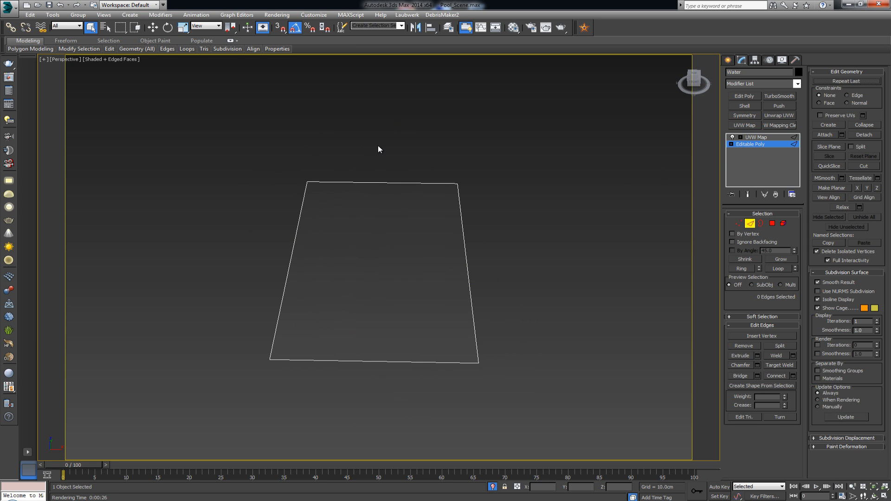
Connect the two short edges of the water plane with 40 segments.
drag(371, 141, 404, 371)
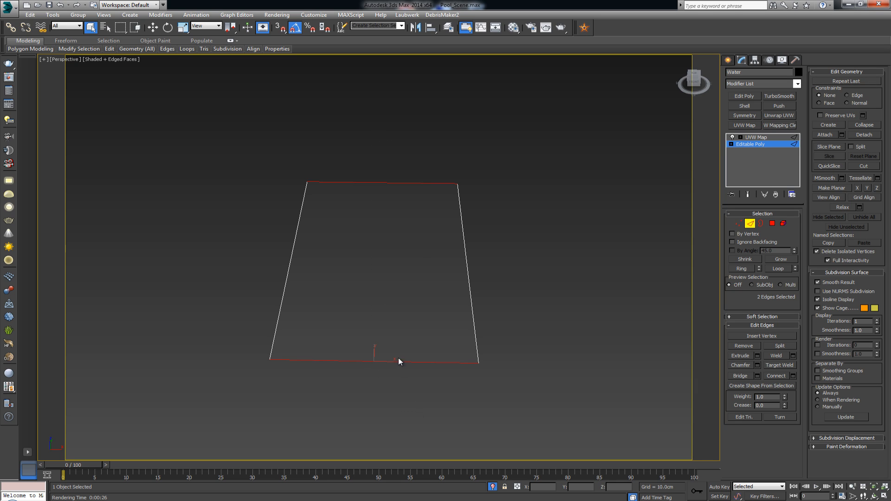
alt+middle_drag(457, 287, 413, 302)
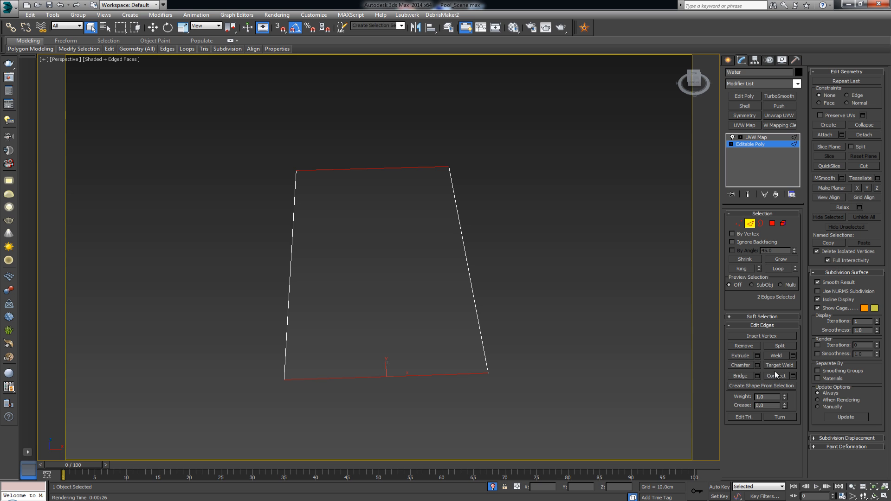
click(794, 375)
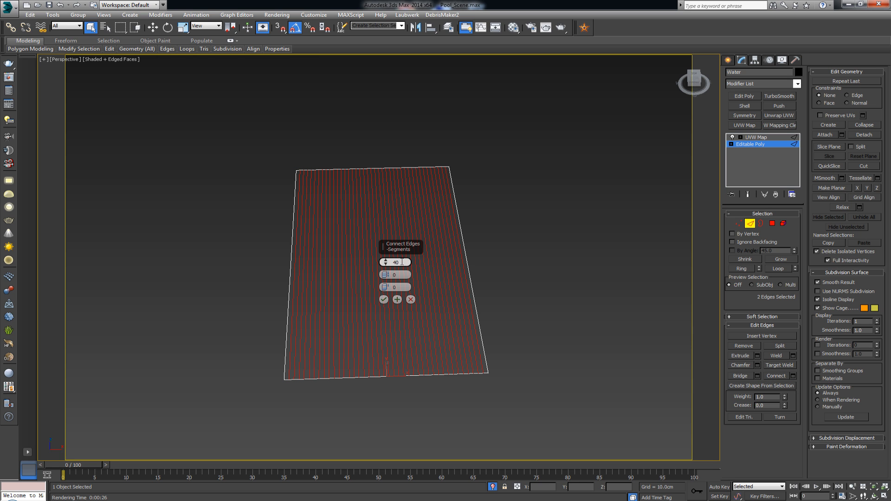
alt+middle_drag(339, 247, 360, 250)
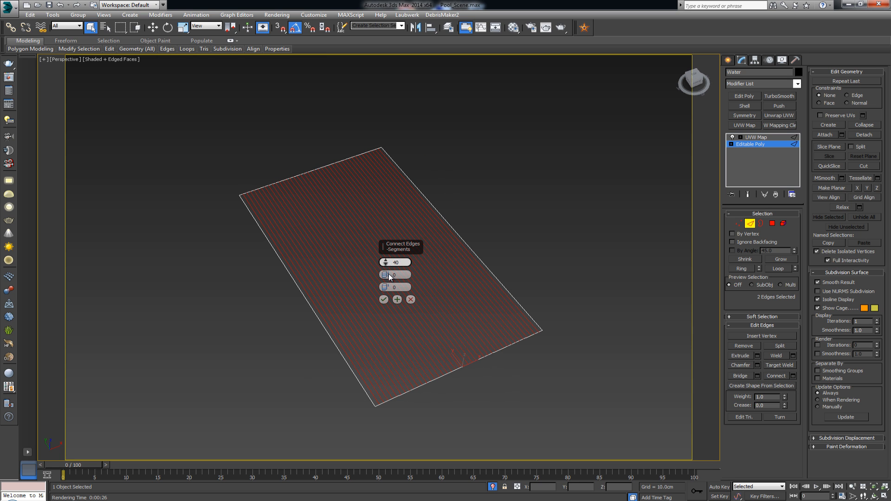
click(384, 299)
Ring-select all the lengthwise edges and connect them with crosswise segments to form a dense grid.
alt+middle_drag(376, 289, 444, 281)
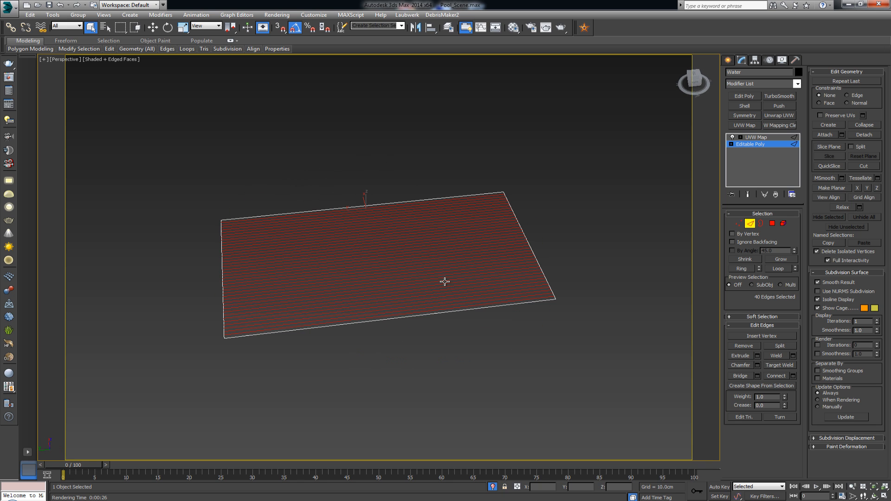
key(alt+r)
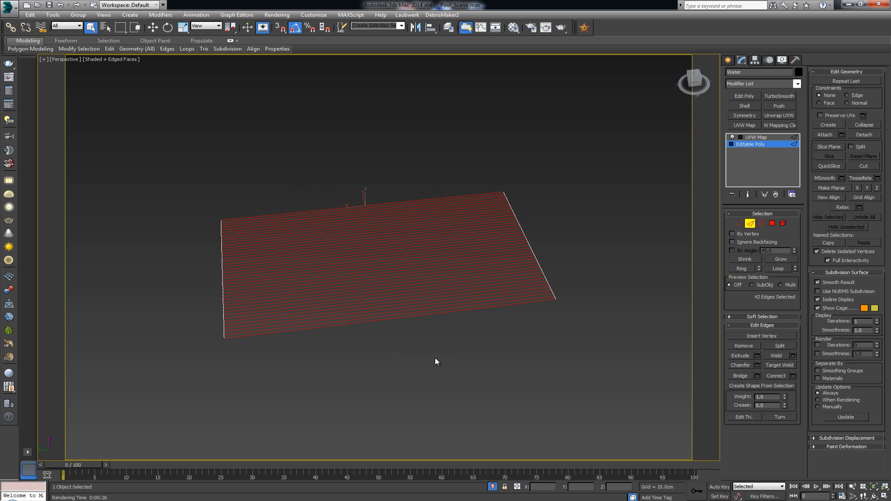
click(793, 376)
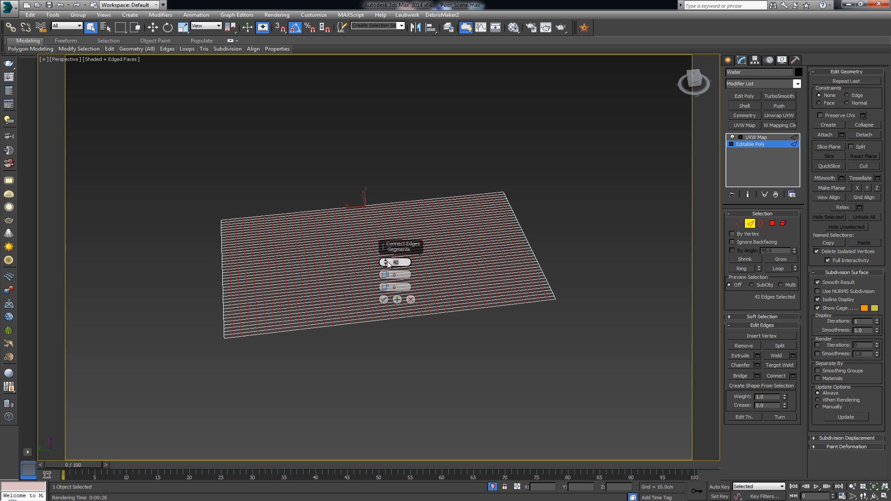
key(Return)
click(384, 299)
alt+middle_drag(434, 265, 378, 246)
click(480, 221)
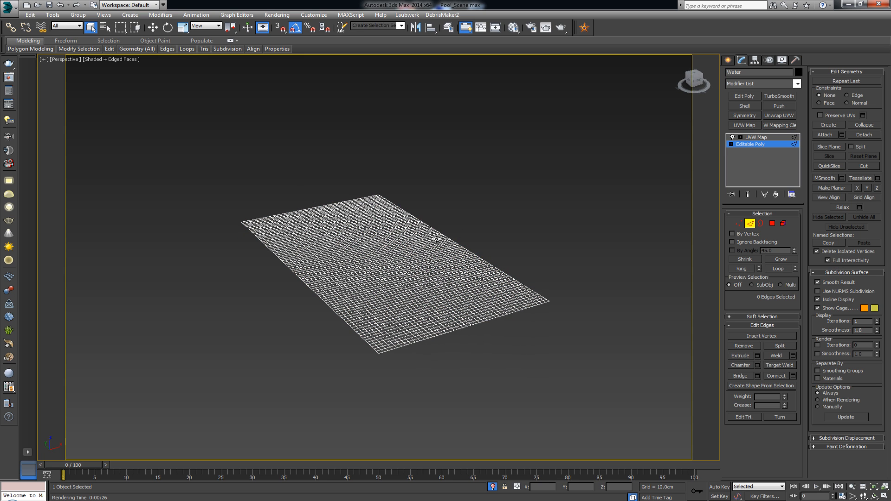
Leave the edge level and add a Noise modifier between the Editable Poly and the UVW Map.
scroll(441, 233, up, 3)
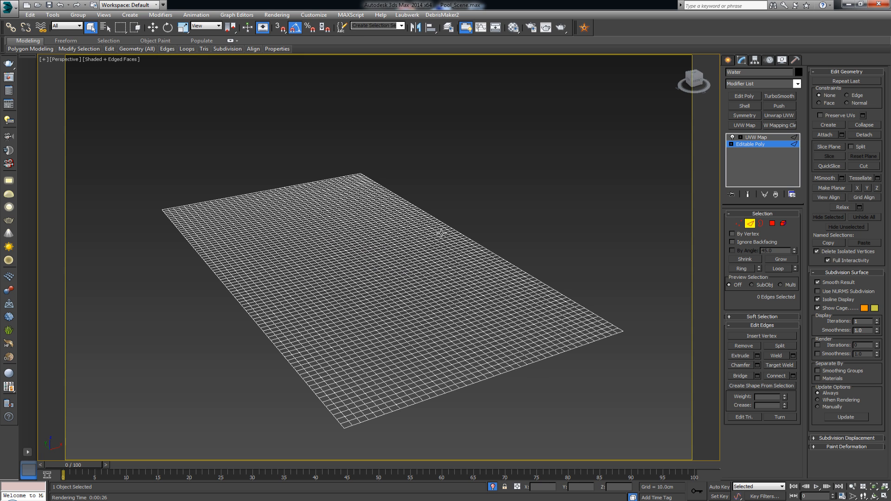
click(751, 225)
click(759, 84)
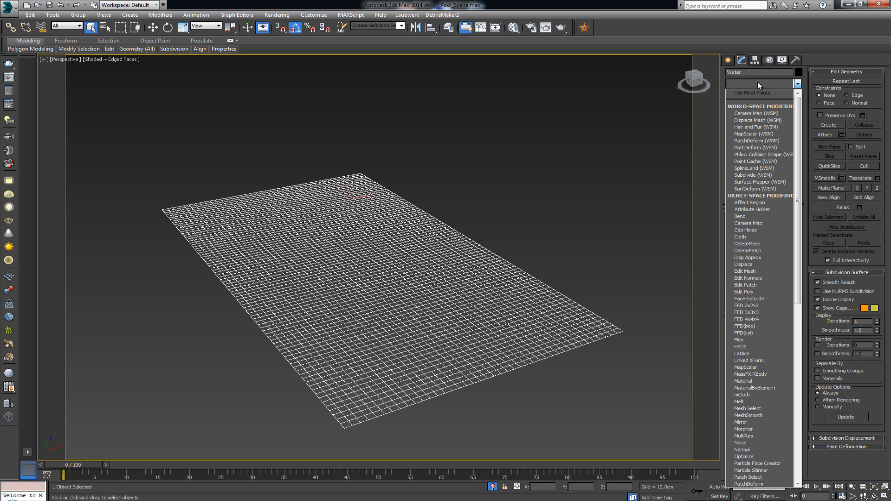
key(n)
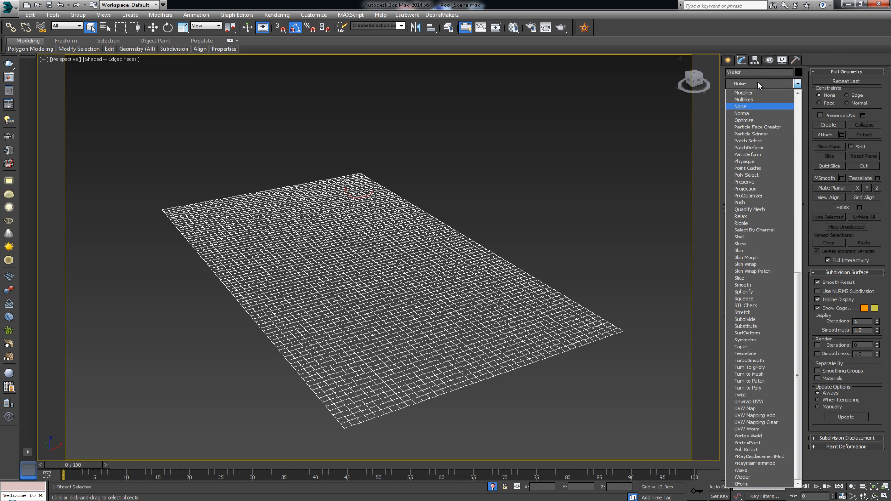
click(751, 105)
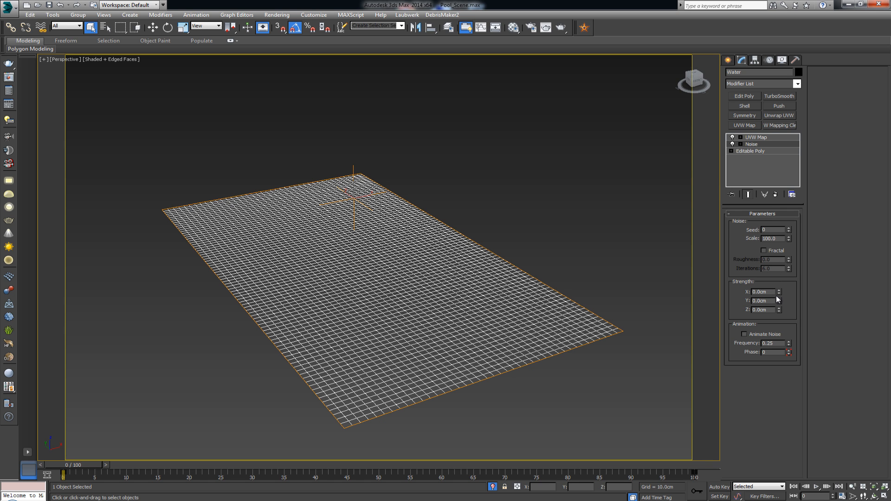
Raise the Noise modifier's Z strength to about 16.6 cm and enable Fractal.
scroll(463, 248, up, 6)
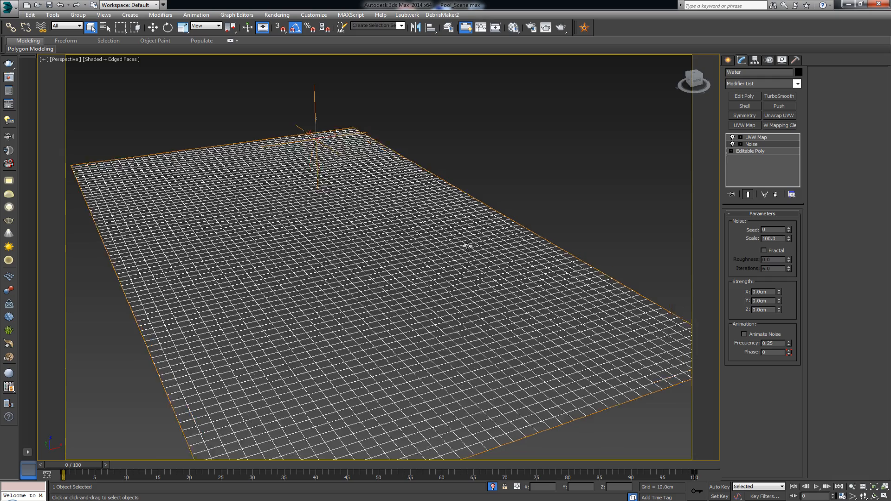
alt+middle_drag(456, 244, 475, 240)
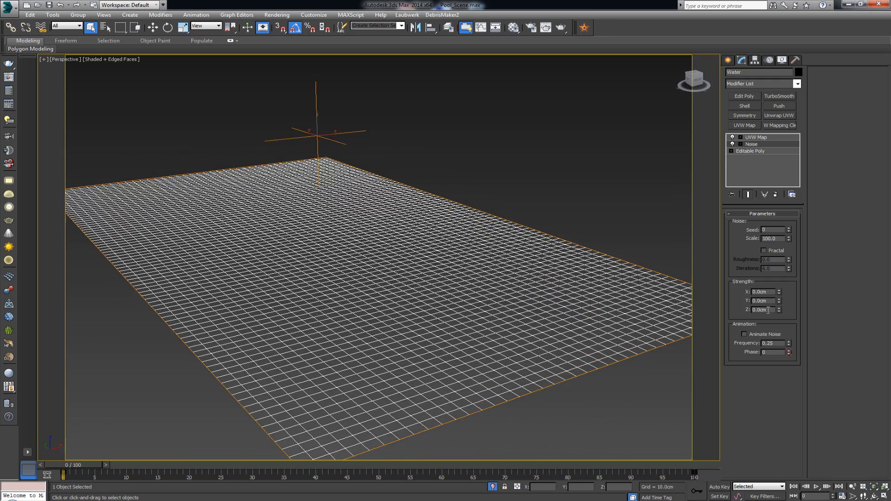
scroll(431, 276, down, 8)
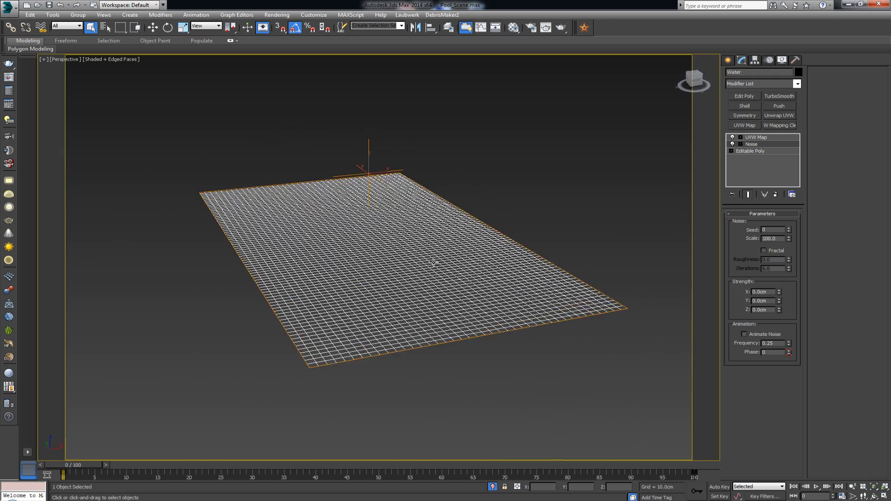
alt+middle_drag(510, 247, 499, 251)
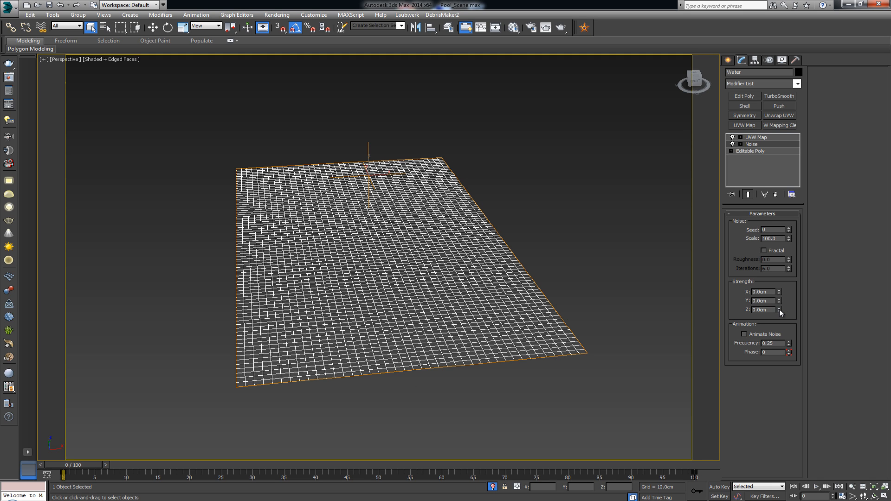
drag(780, 303, 780, 109)
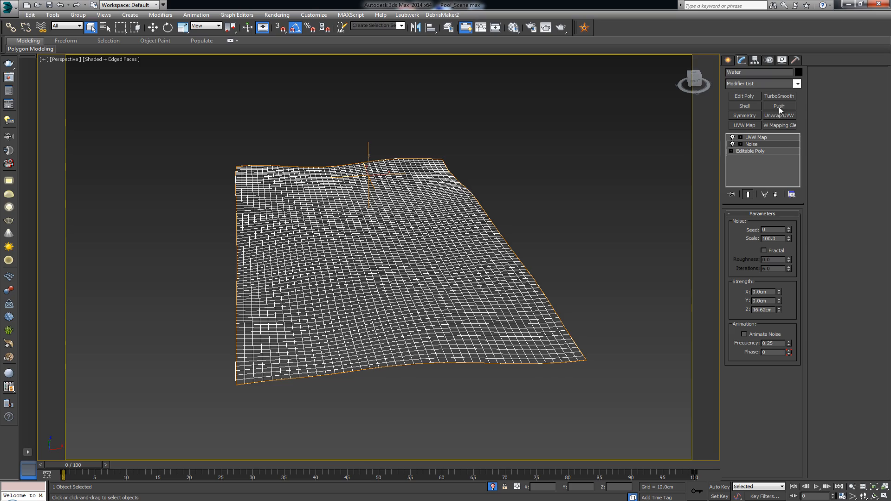
alt+middle_drag(464, 256, 534, 266)
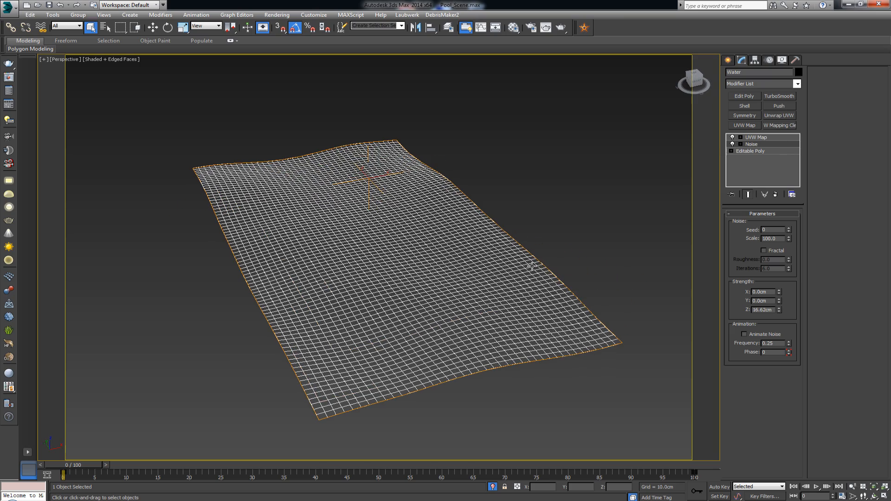
click(772, 250)
mouse_move(504, 298)
alt+middle_down()
mouse_move(439, 285)
mouse_move(507, 291)
mouse_move(501, 306)
mouse_move(519, 295)
alt+middle_up()
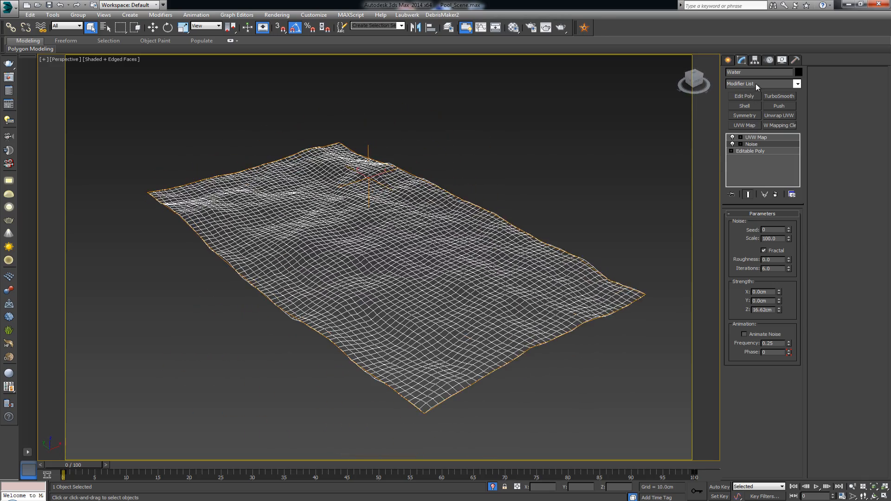
Add a TurboSmooth modifier to the water plane and move it below the UVW Map in the stack.
click(550, 240)
alt+middle_drag(547, 257, 473, 282)
click(480, 265)
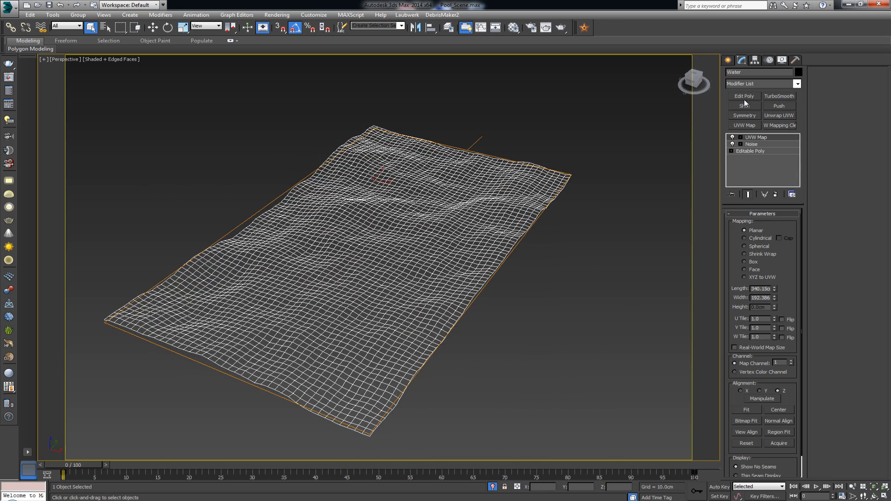
click(776, 87)
click(776, 87)
click(784, 95)
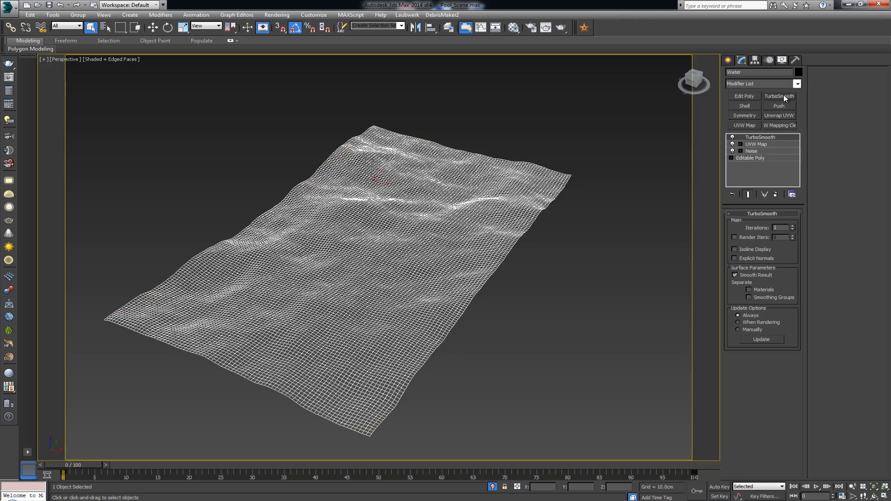
alt+middle_drag(504, 235, 534, 239)
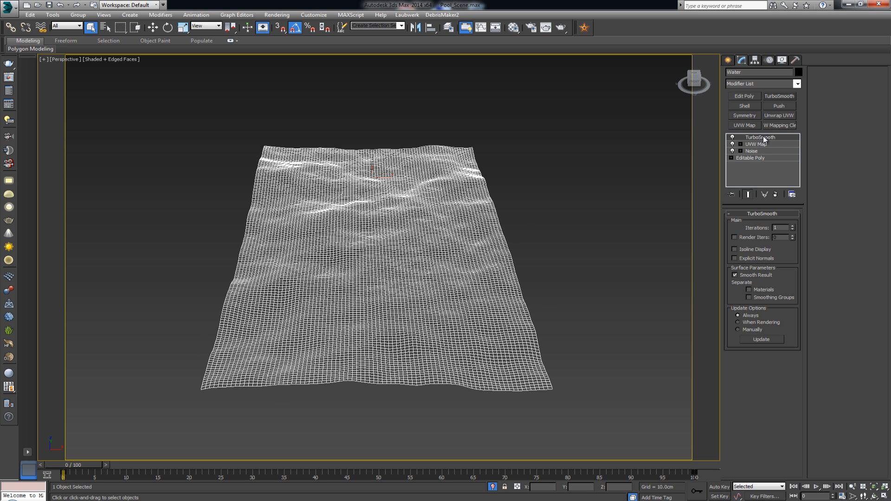
drag(764, 139, 762, 149)
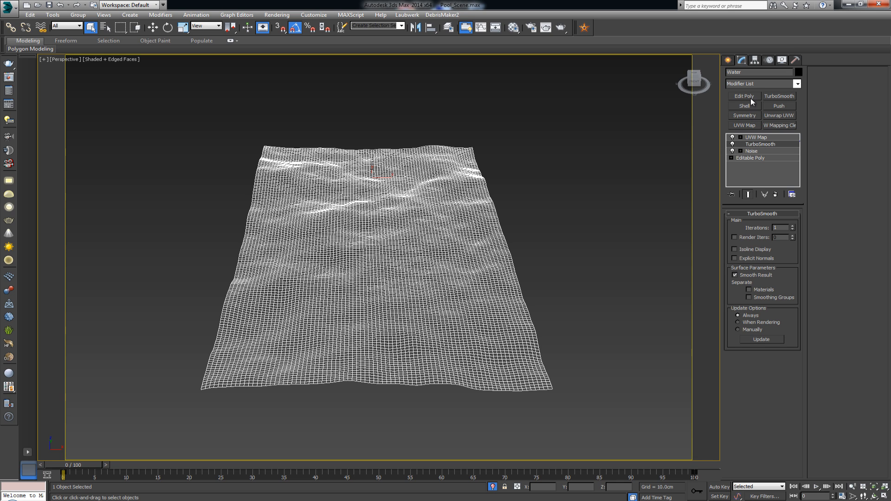
Add a second Noise modifier to the water plane above TurboSmooth and enable Fractal.
click(757, 85)
key(n)
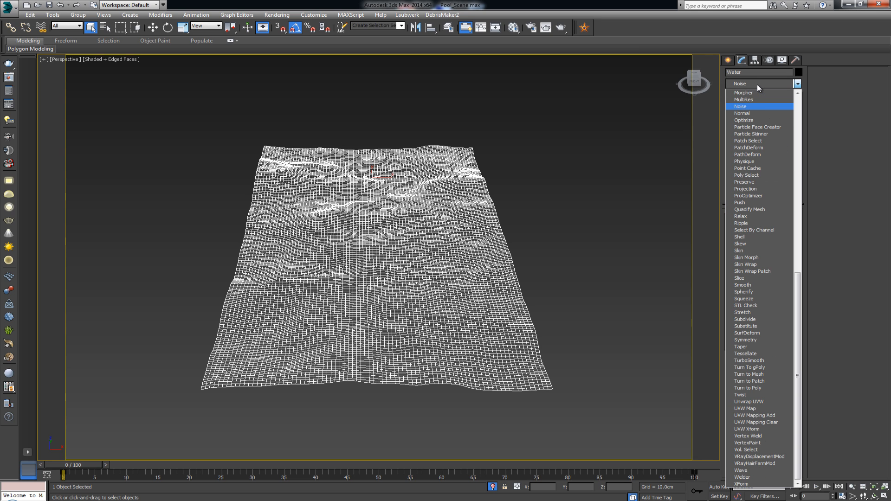
click(748, 106)
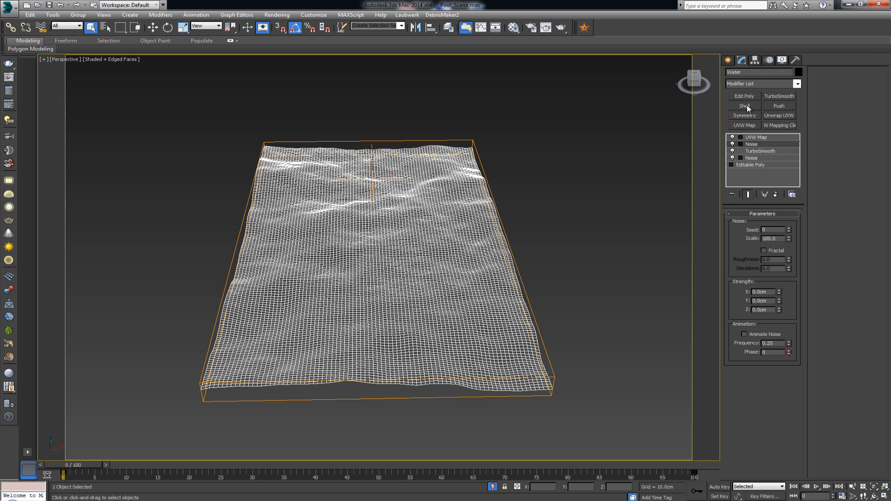
click(770, 251)
Set the upper Noise modifier's Z strength to about -26.1 cm.
scroll(414, 285, up, 5)
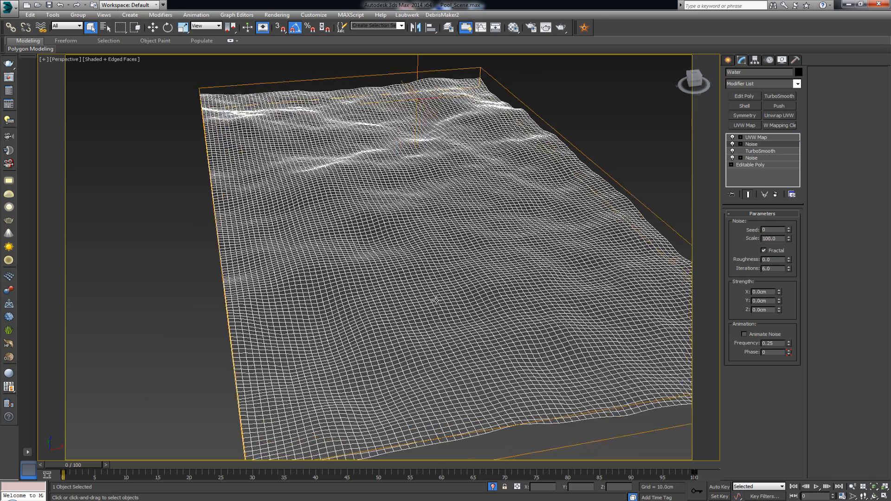
scroll(438, 298, down, 4)
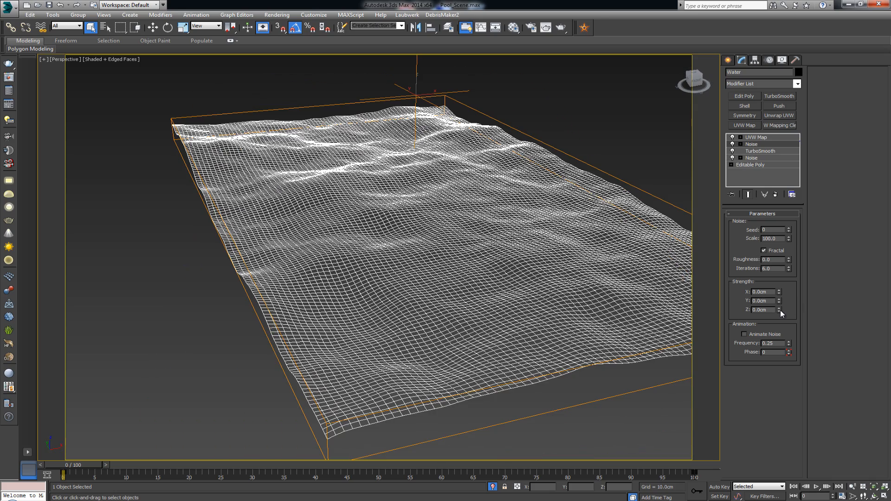
drag(780, 312, 769, 390)
alt+middle_drag(523, 274, 507, 256)
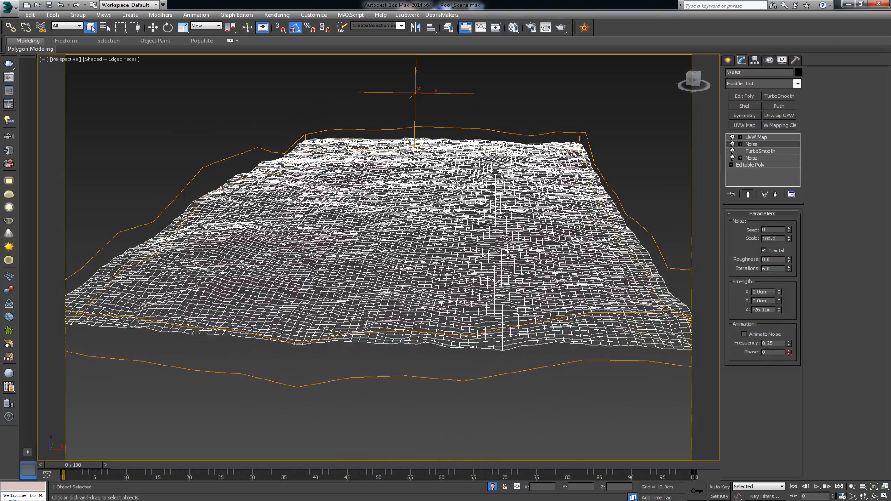
Deselect the water plane, end isolation to bring back the whole pool scene, and switch to the VRayCam001 view.
click(678, 156)
right_click(601, 159)
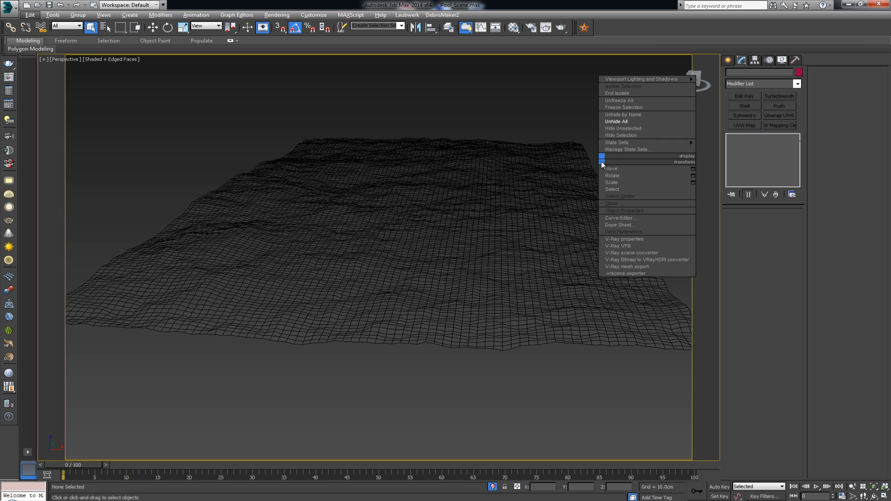
click(633, 94)
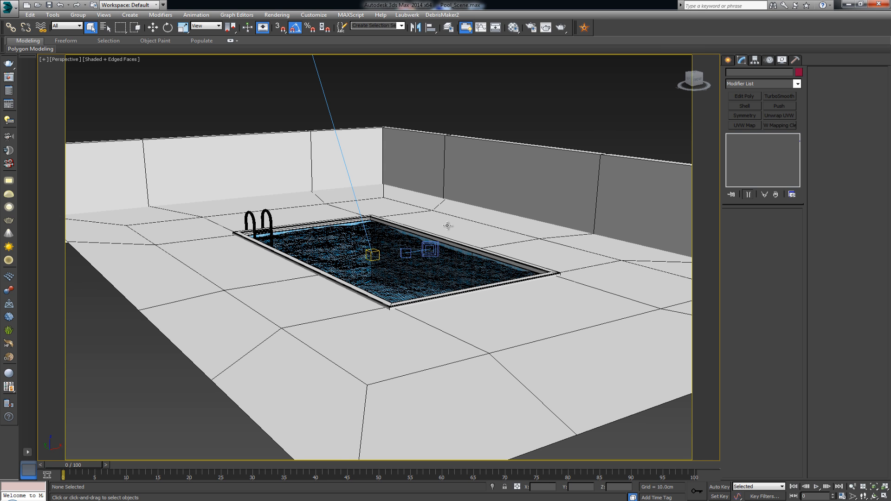
key(c)
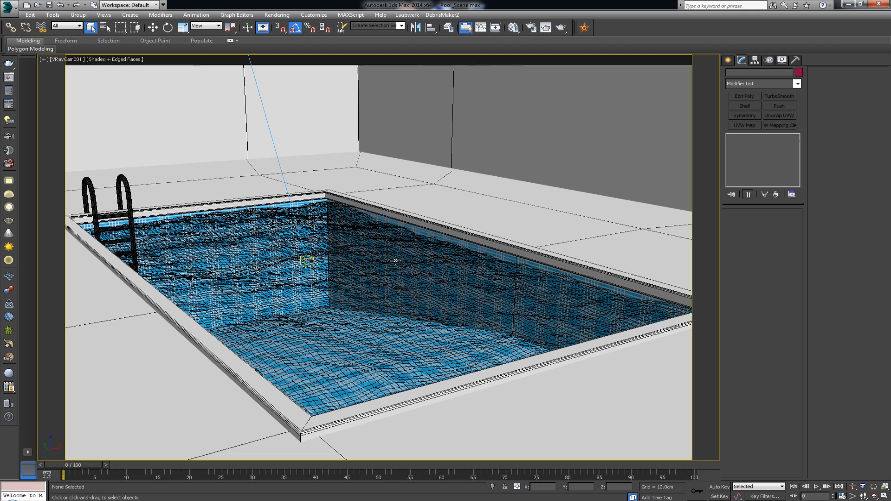
Check the water material's bump map setting, select the water plane and render the camera view.
key(m)
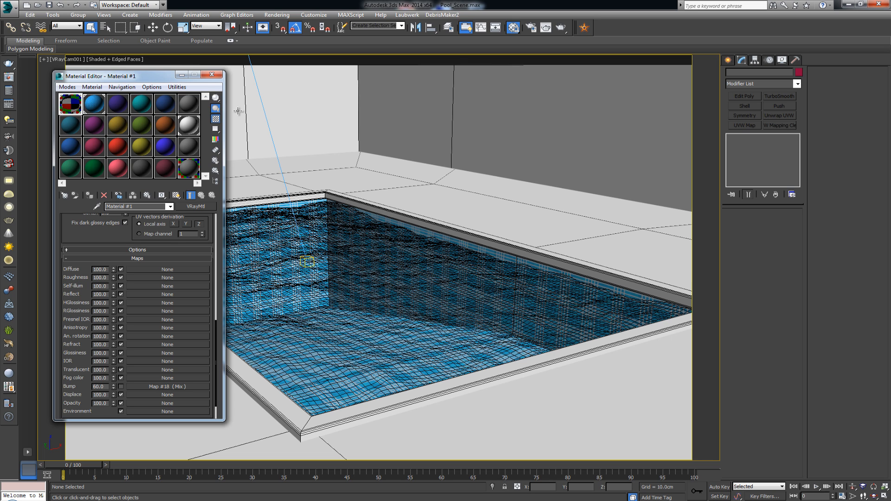
click(212, 75)
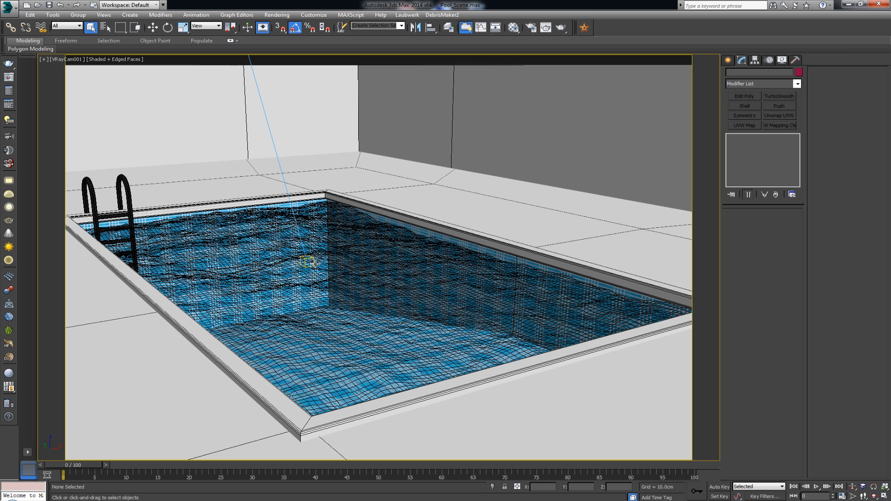
click(351, 272)
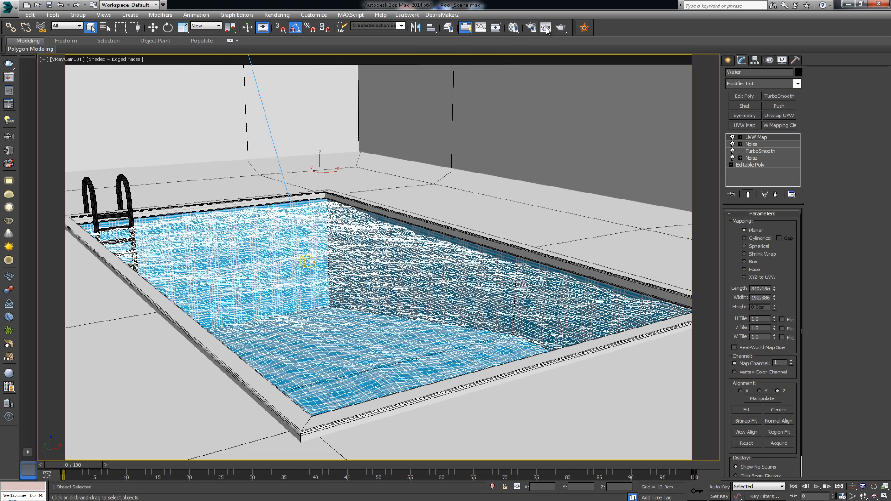
click(562, 29)
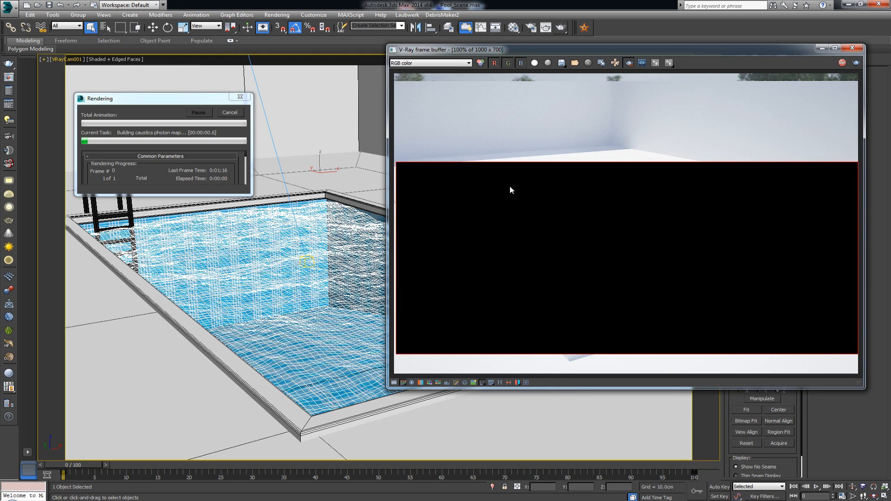